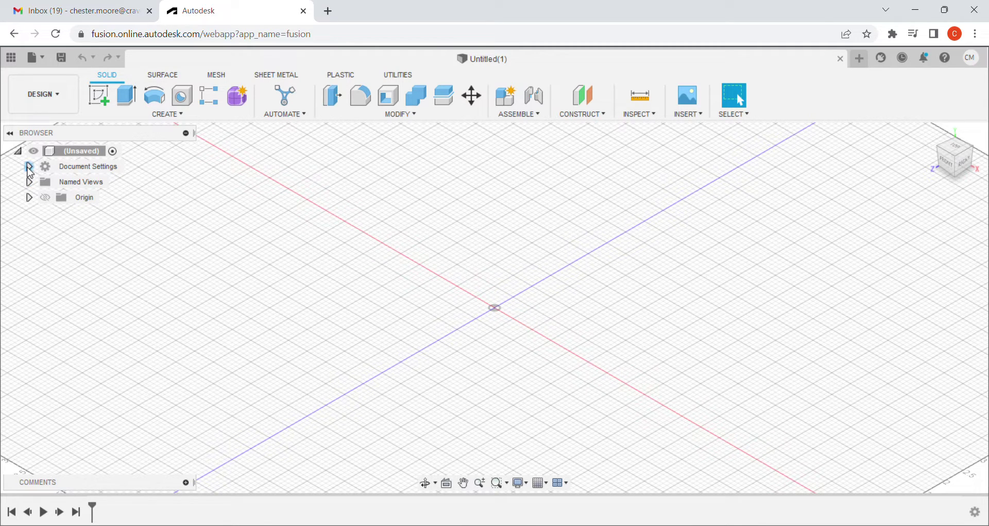
- Check the active unit type in the document settings, leaving it at Inch
click(30, 166)
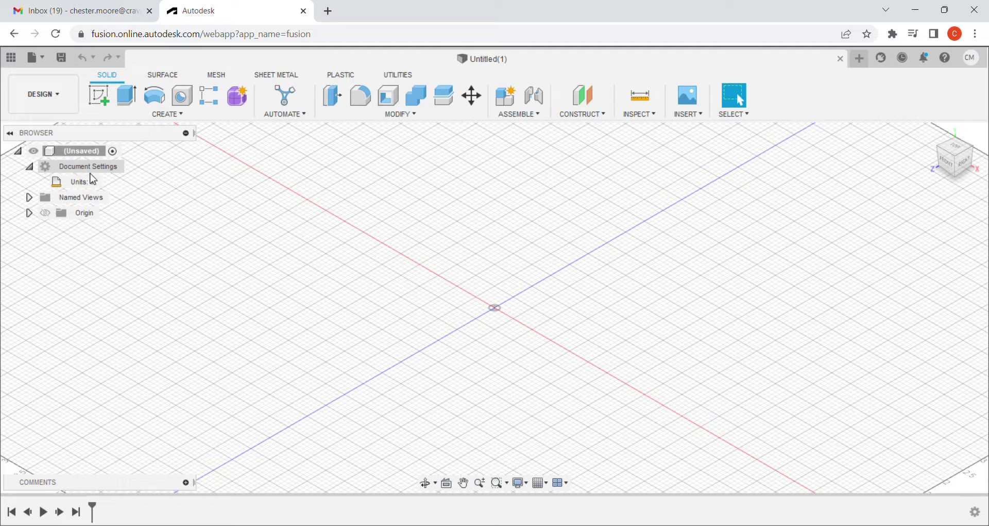
mouse_move(84, 181)
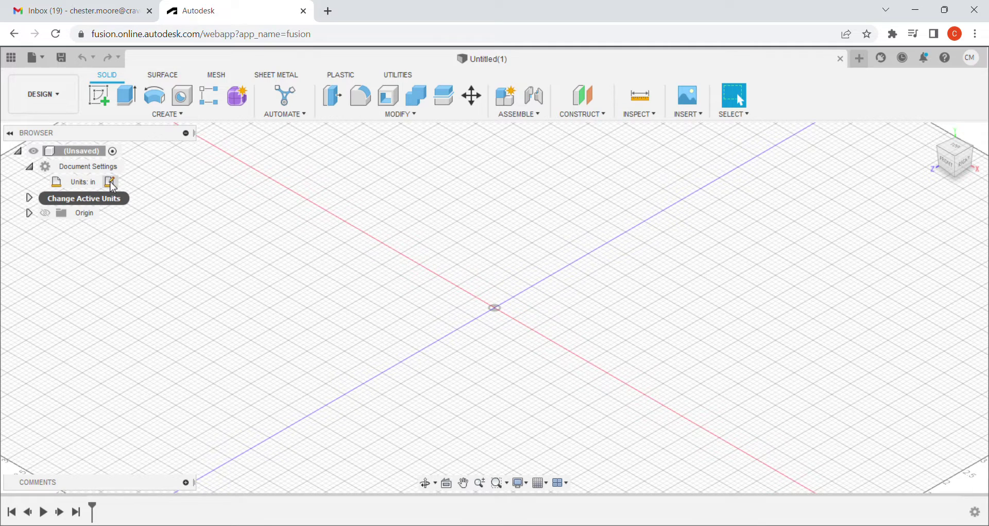
click(110, 182)
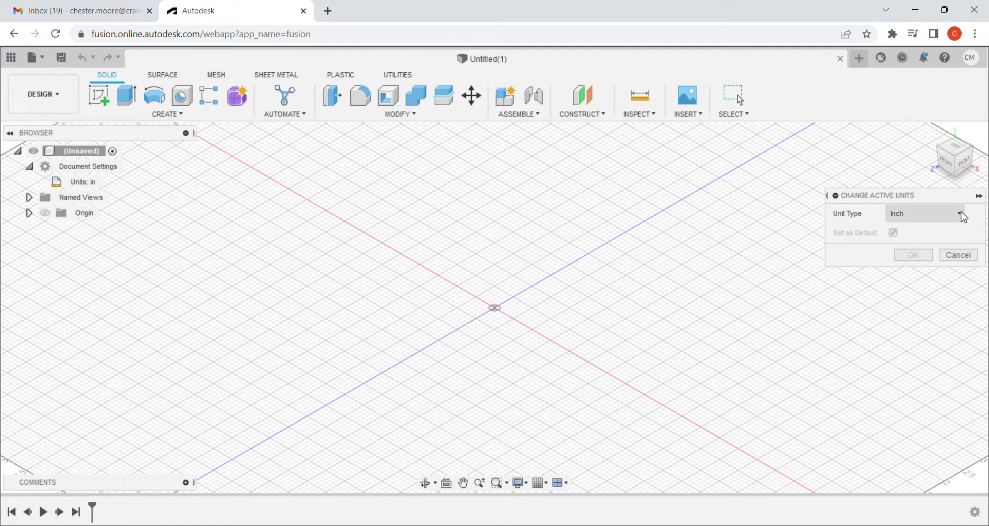
click(962, 214)
click(963, 216)
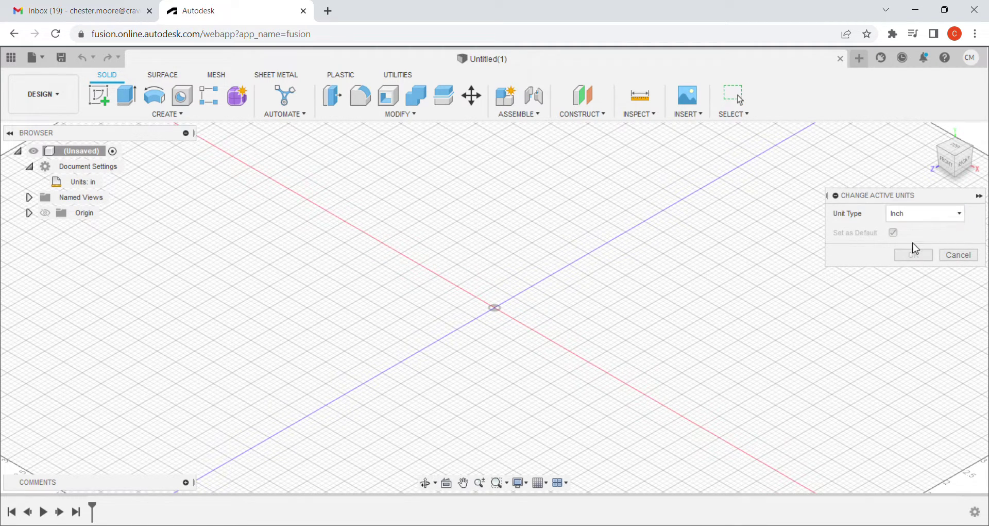
click(979, 195)
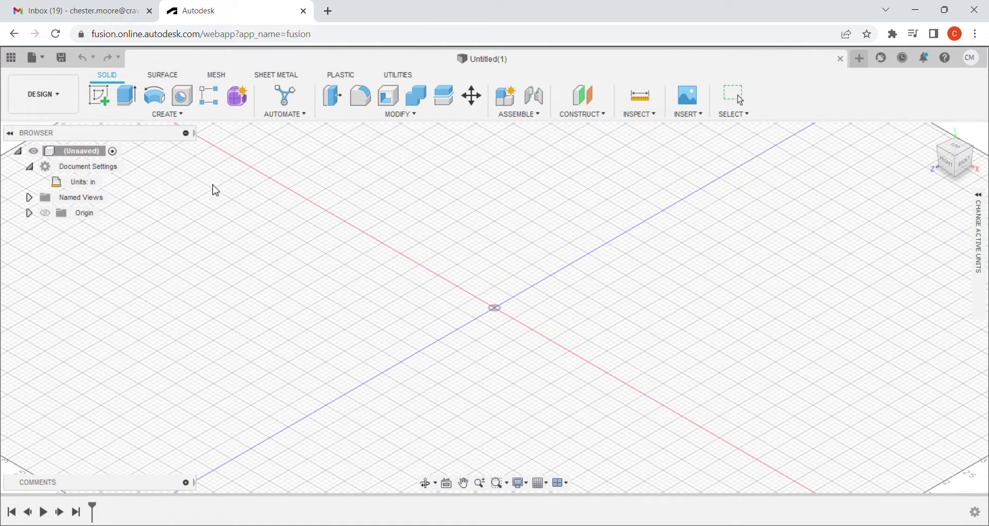
- Start a new sketch on the front origin plane
click(99, 97)
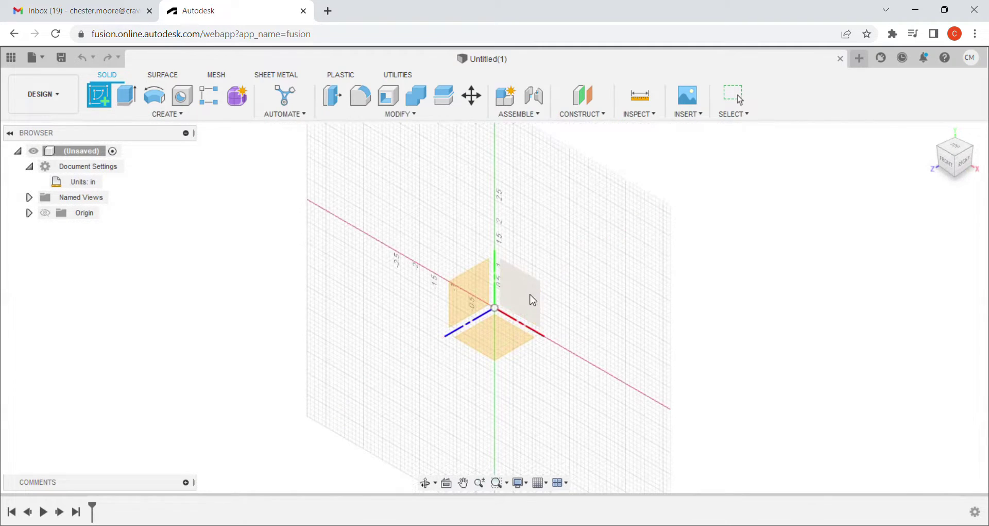
click(531, 311)
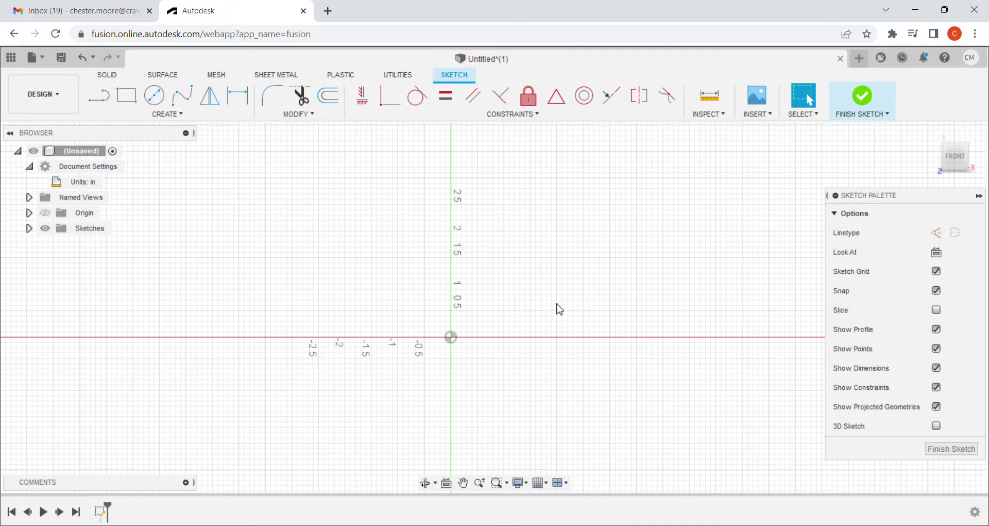
scroll(674, 288, down, 1)
scroll(679, 286, up, 1)
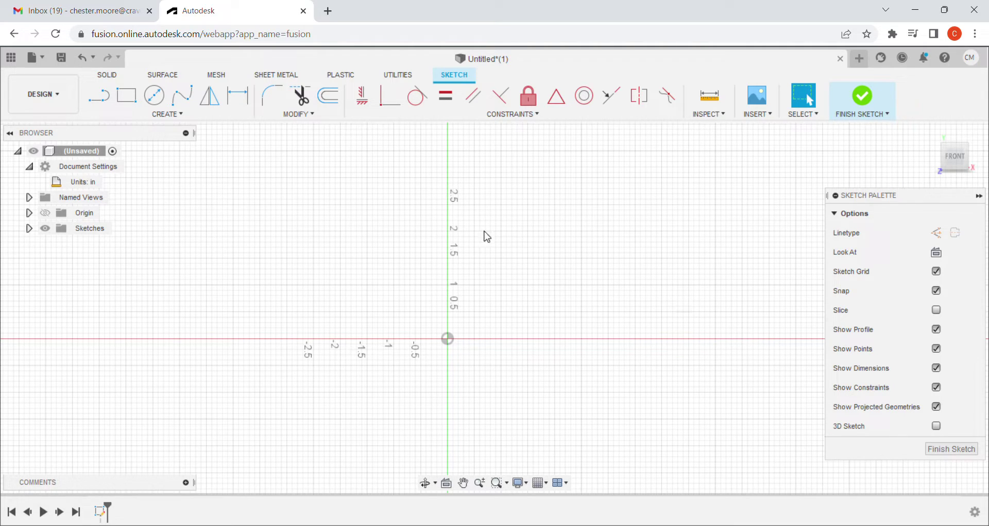
- Sketch a two-point rectangle from the origin, about 3.6 in wide and 0.7 in high
click(127, 98)
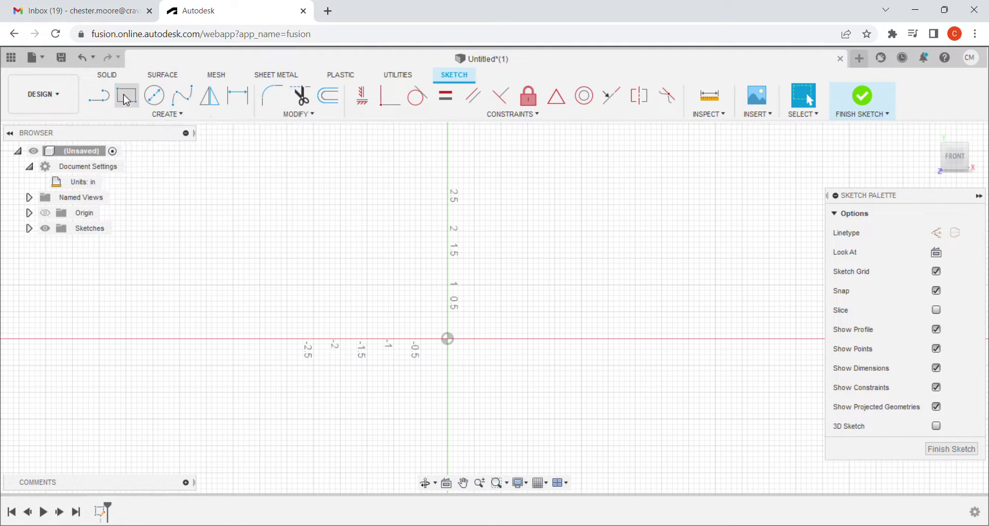
scroll(451, 343, up, 5)
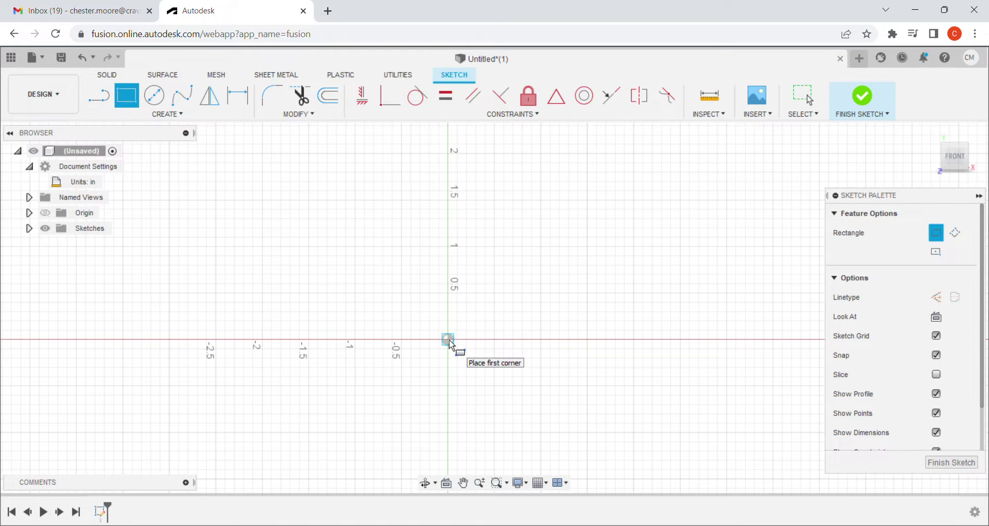
click(449, 340)
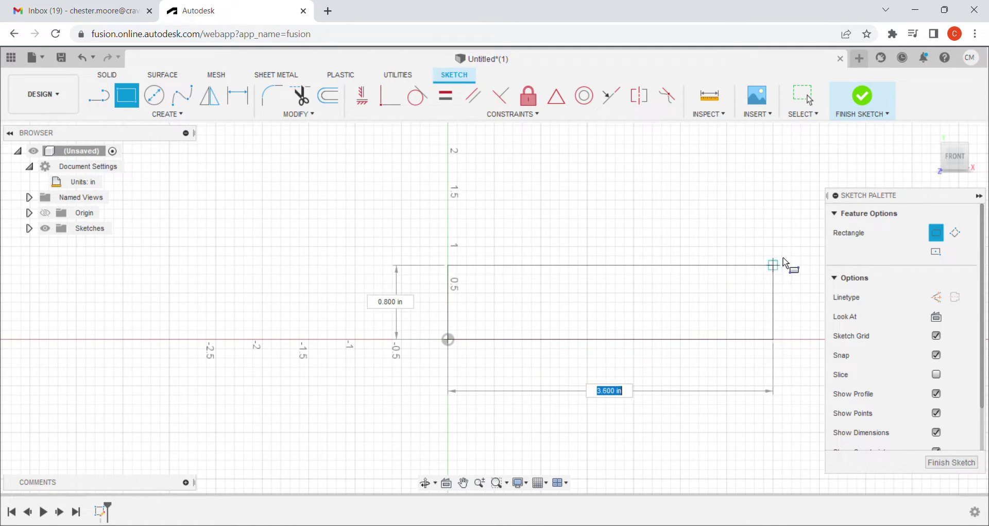
scroll(783, 273, up, 1)
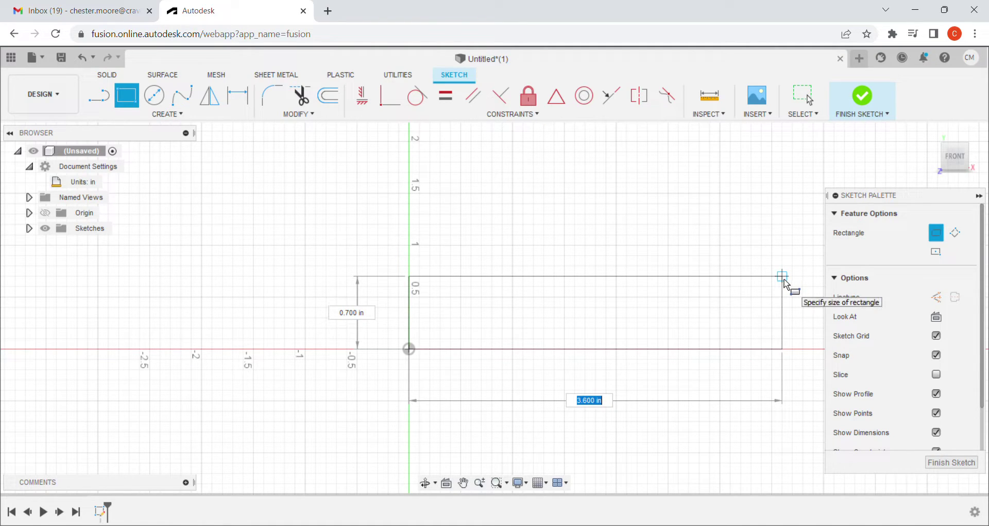
click(782, 276)
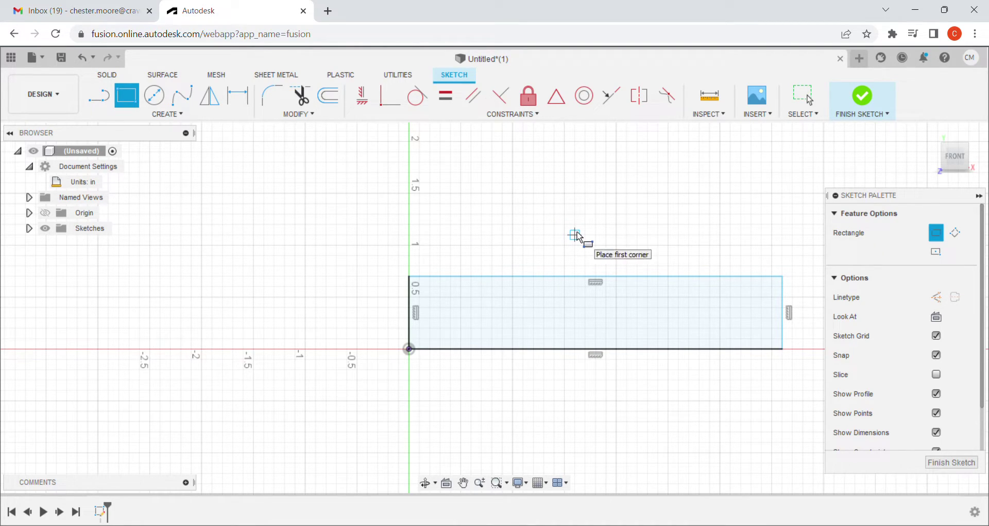
key(Escape)
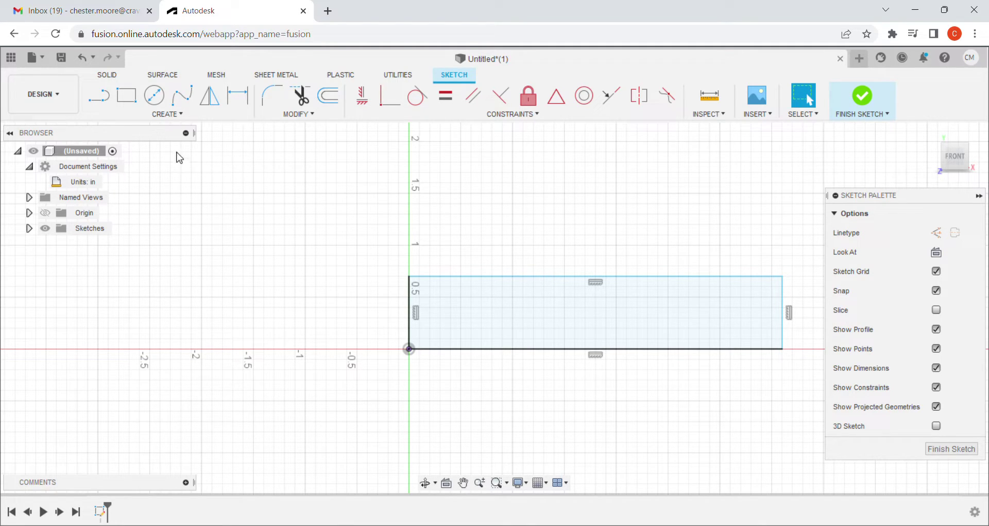
- Dimension the rectangle's upper edge and set its length to 24 in
click(242, 99)
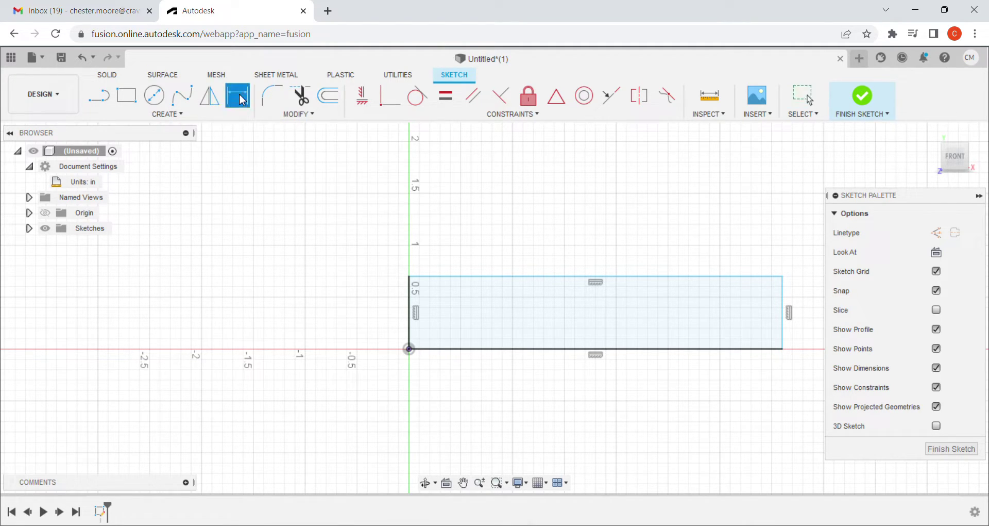
click(496, 277)
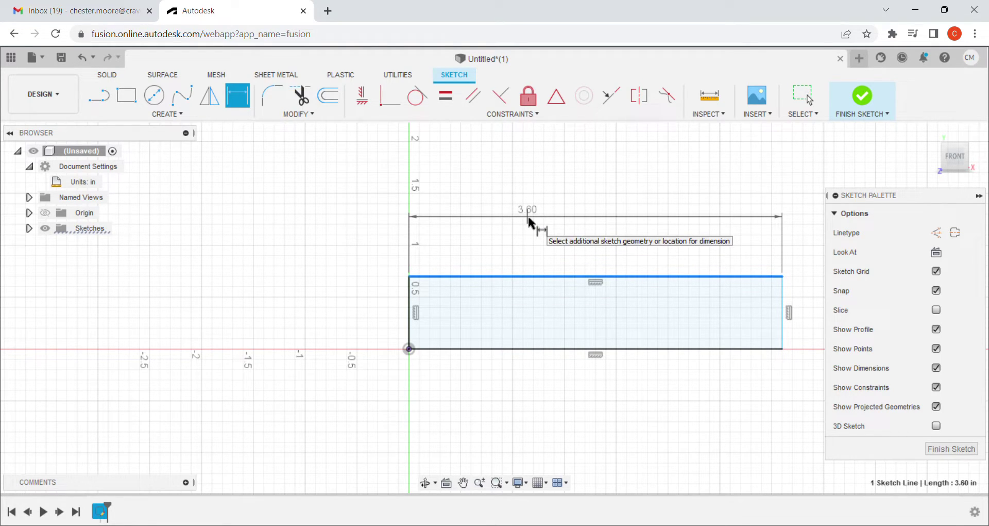
click(528, 219)
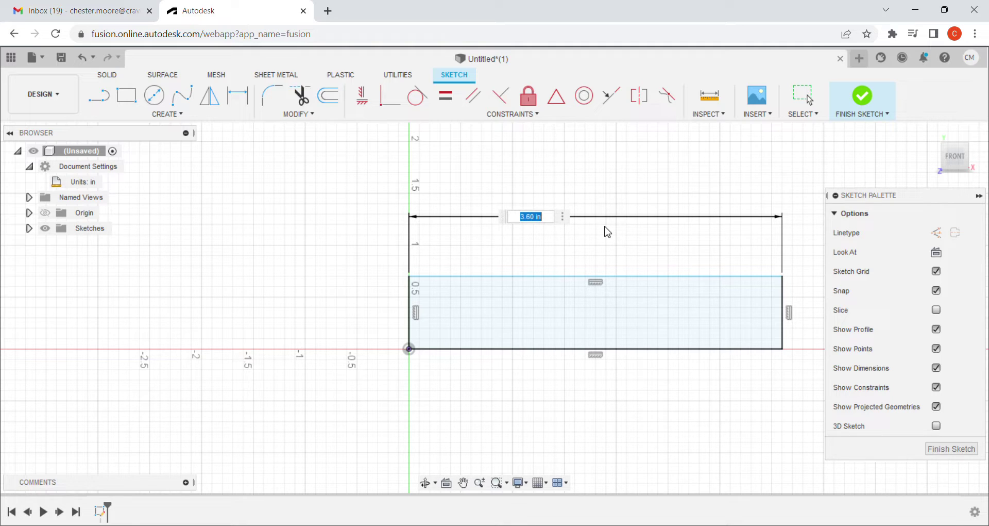
text(24)
key(Return)
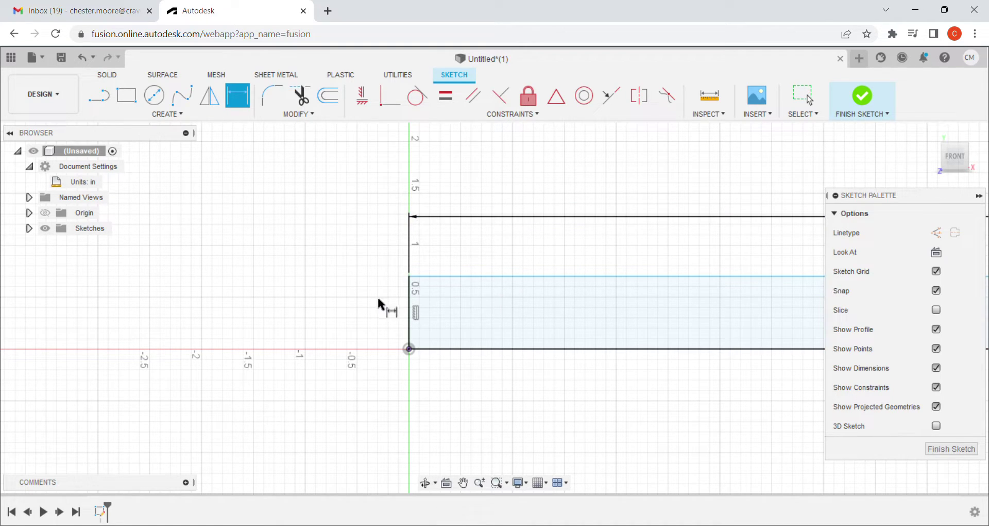
- Dimension the rectangle's vertical edge at the origin and set the height to 0.125 in
click(413, 311)
click(342, 302)
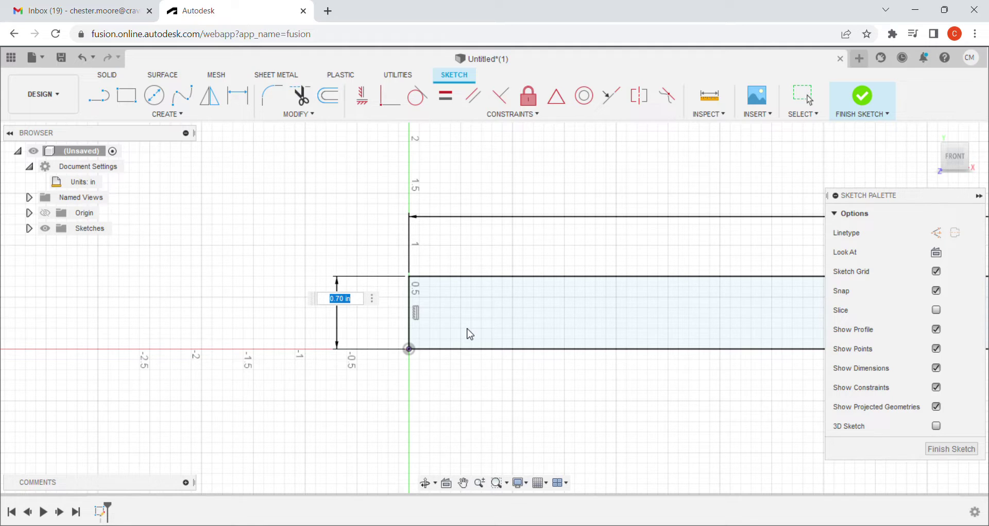
text(0.)
key(Return)
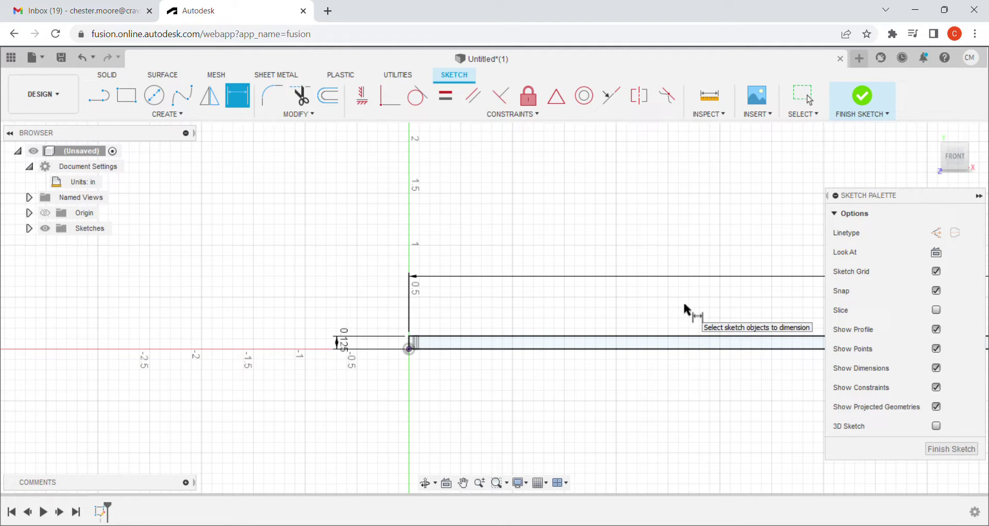
- Examine the full length of the dimensioned base rectangle from the origin to its far end
middle_drag(743, 304, 455, 305)
scroll(455, 304, down, 3)
scroll(639, 294, up, 2)
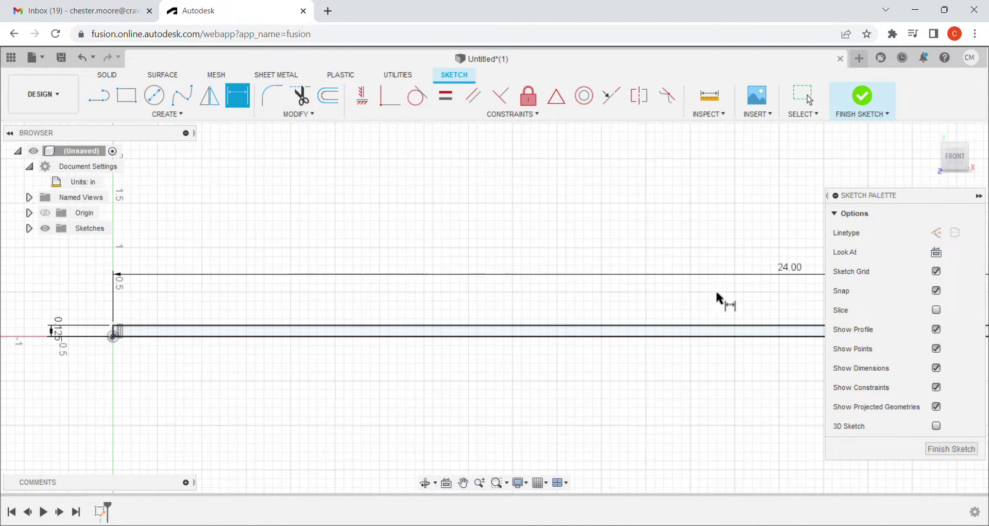
scroll(732, 283, down, 3)
middle_drag(716, 294, 389, 268)
scroll(426, 276, down, 2)
scroll(388, 268, down, 2)
scroll(676, 272, down, 1)
middle_drag(676, 272, 513, 276)
scroll(646, 288, down, 2)
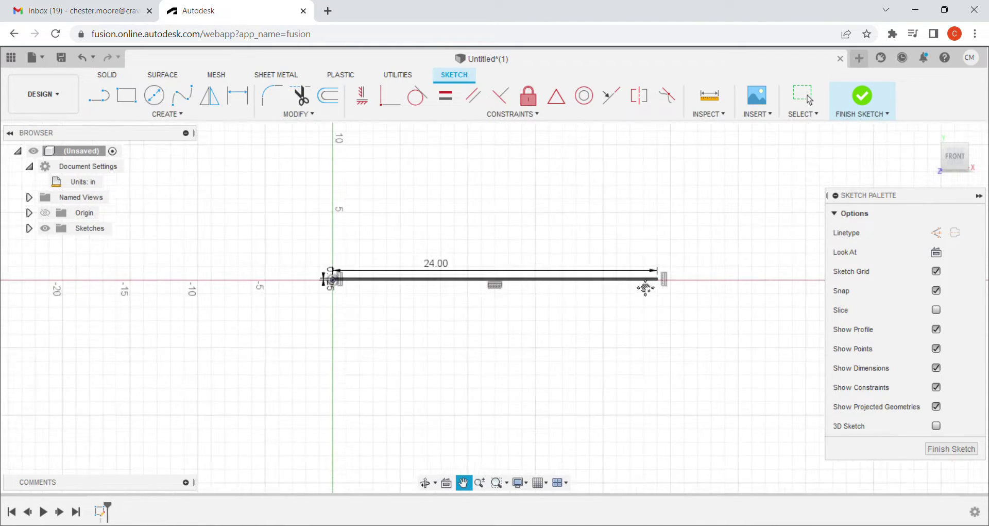
key(d)
scroll(644, 282, up, 3)
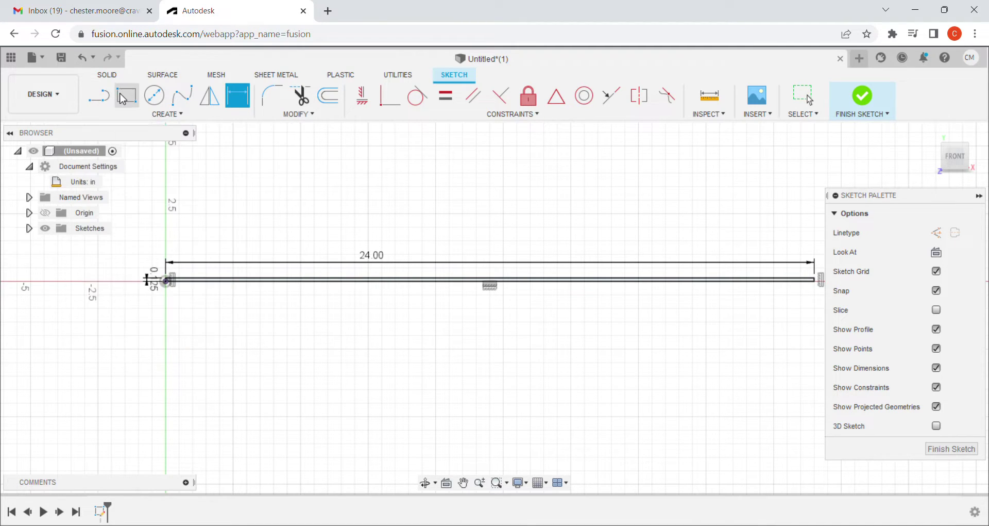
- Sketch a narrow upright rectangle on the base strip's upper edge near the origin end, about 0.3 in wide and 2.575 in high
click(127, 97)
scroll(253, 201, up, 3)
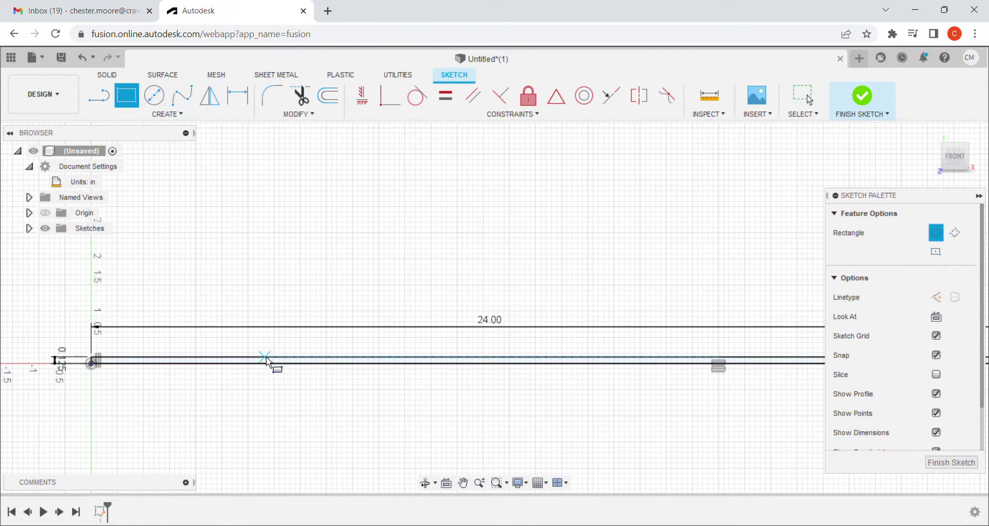
scroll(270, 364, up, 2)
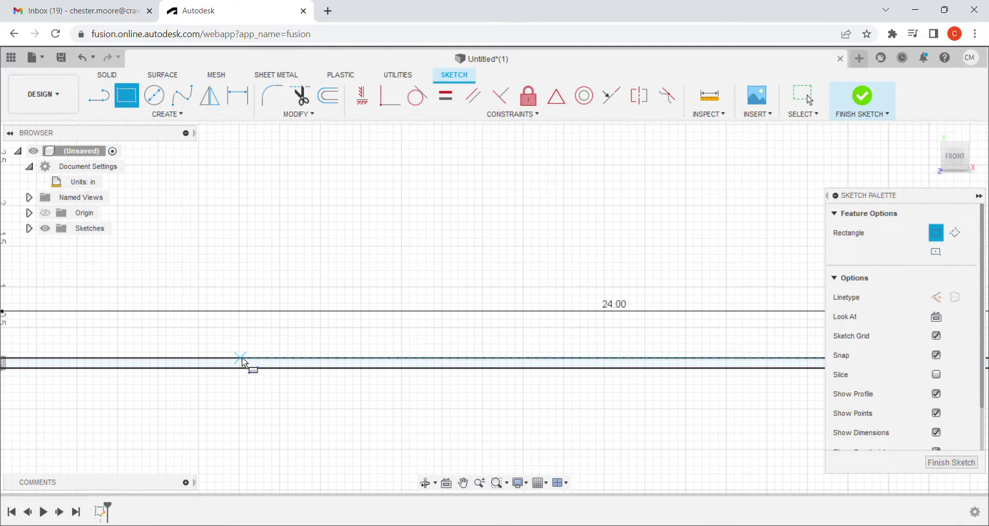
click(240, 358)
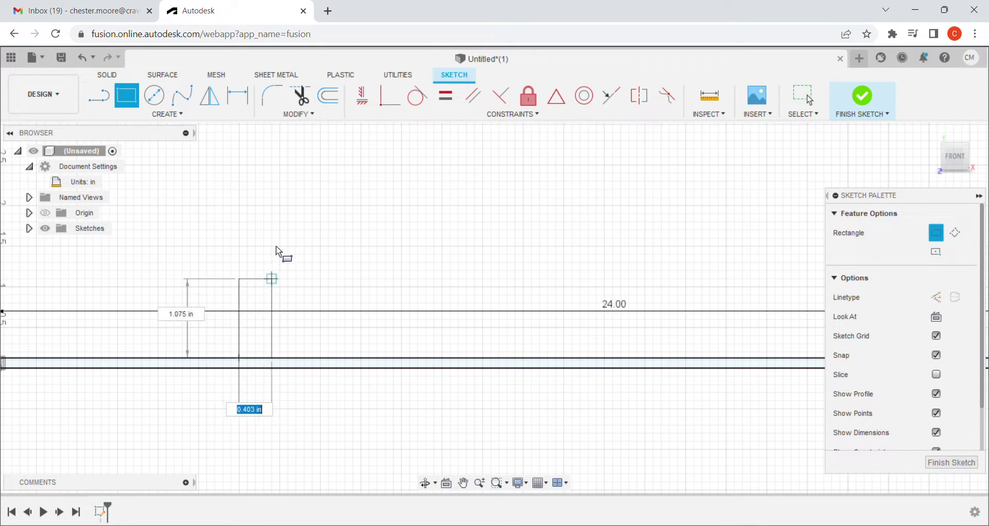
click(270, 150)
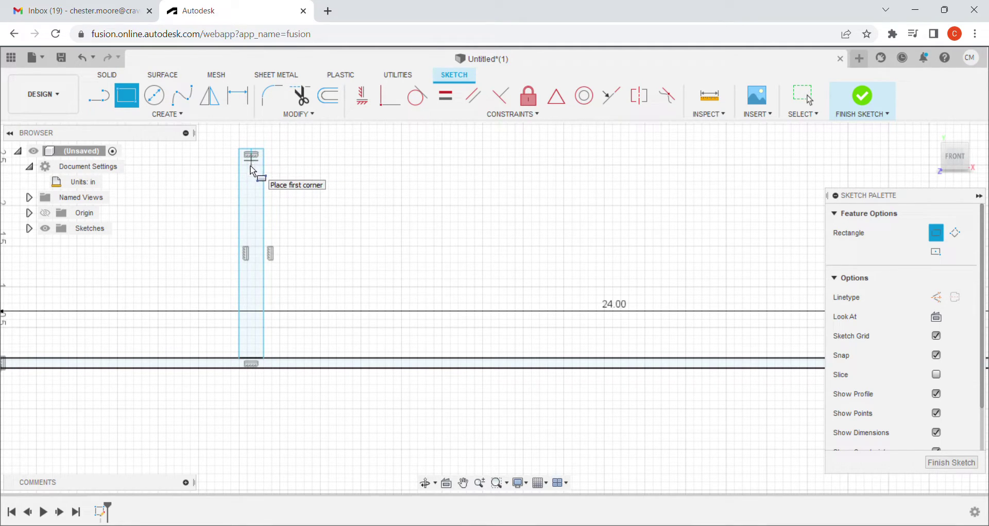
key(Escape)
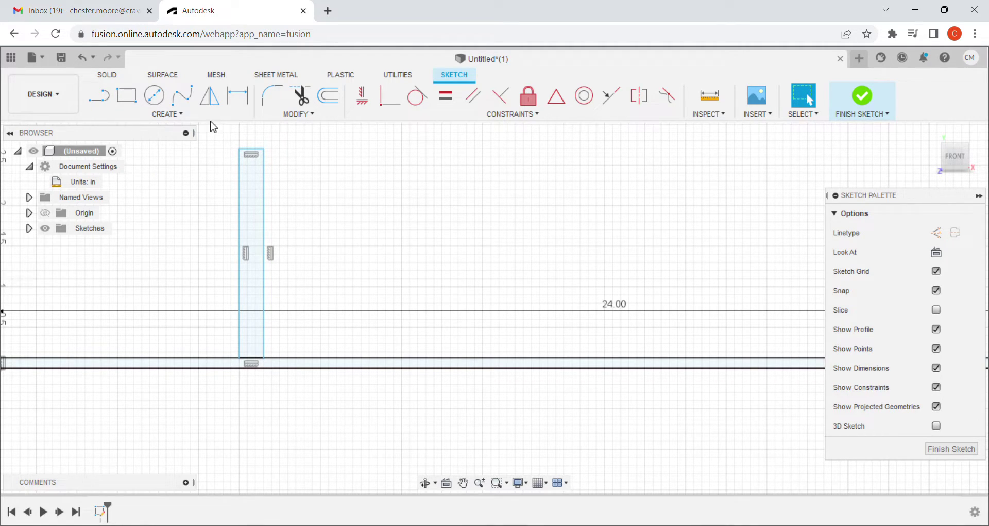
- Dimension the upright rectangle's top edge and set its width to 1/8 in
click(239, 96)
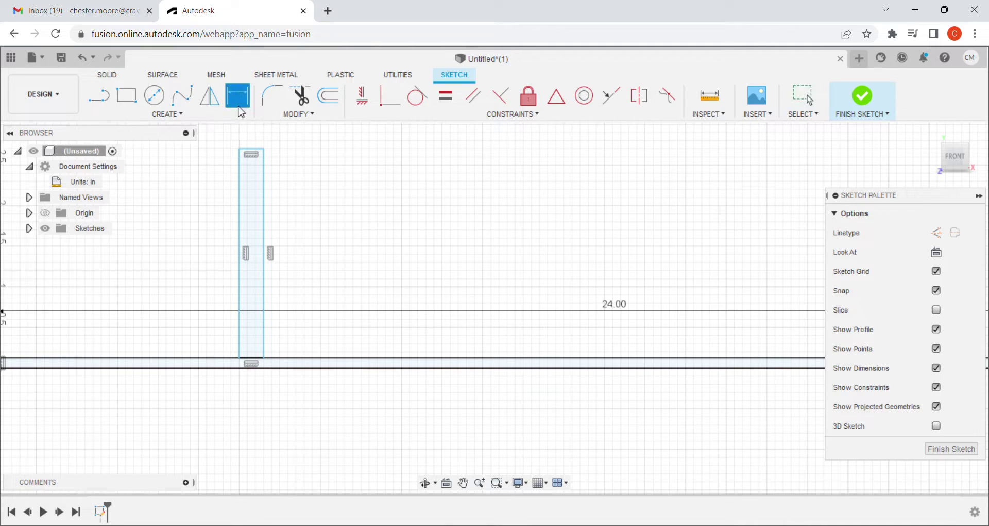
click(254, 150)
click(257, 140)
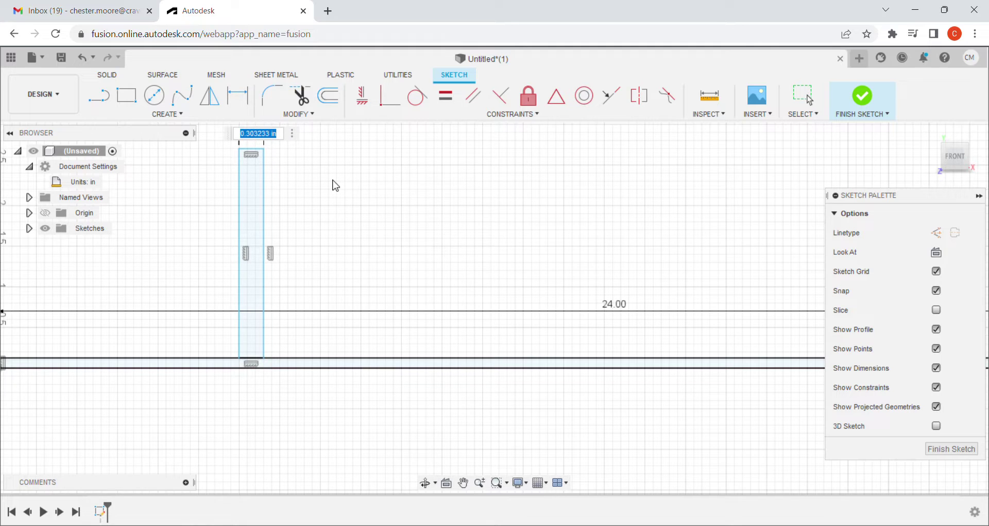
text(1/8)
key(Return)
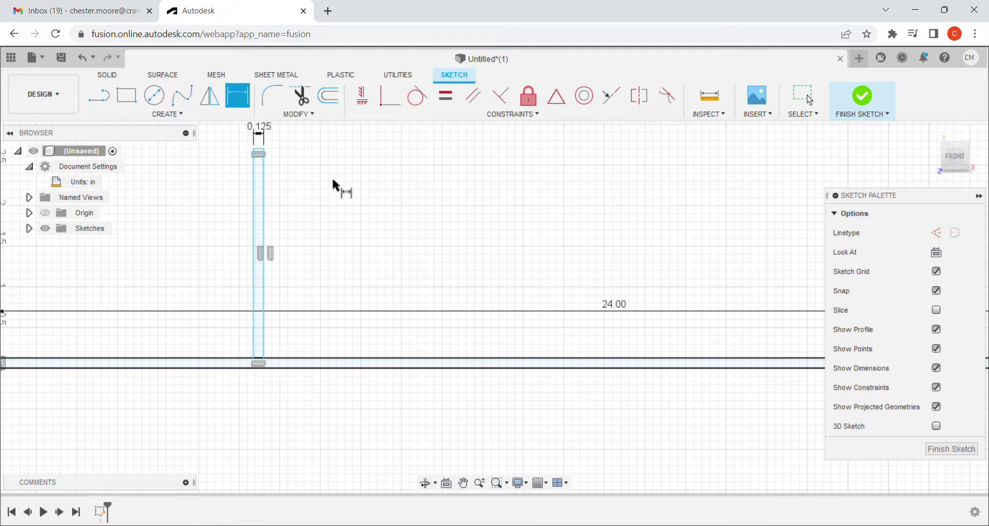
- Dimension the upright rectangle's vertical edge and set its height to 3 in
scroll(288, 277, down, 3)
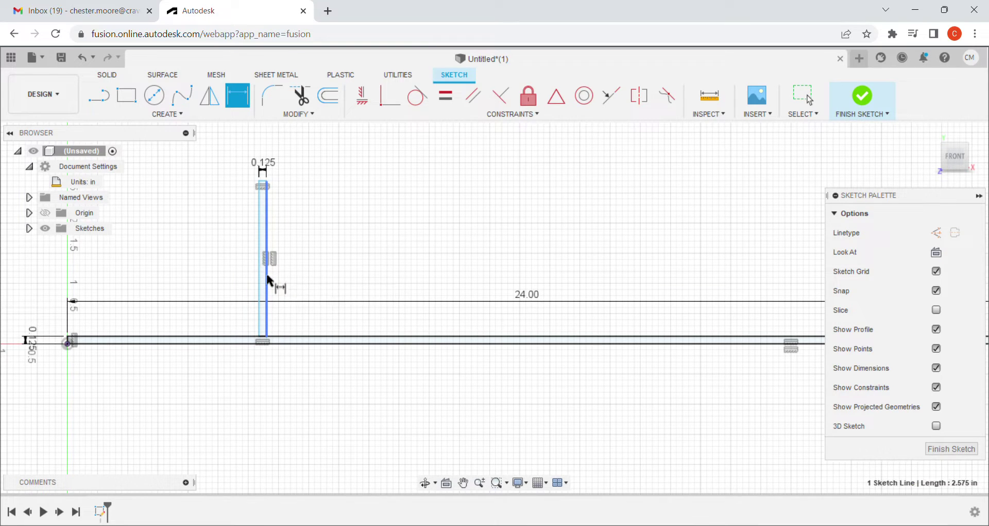
click(267, 273)
click(297, 273)
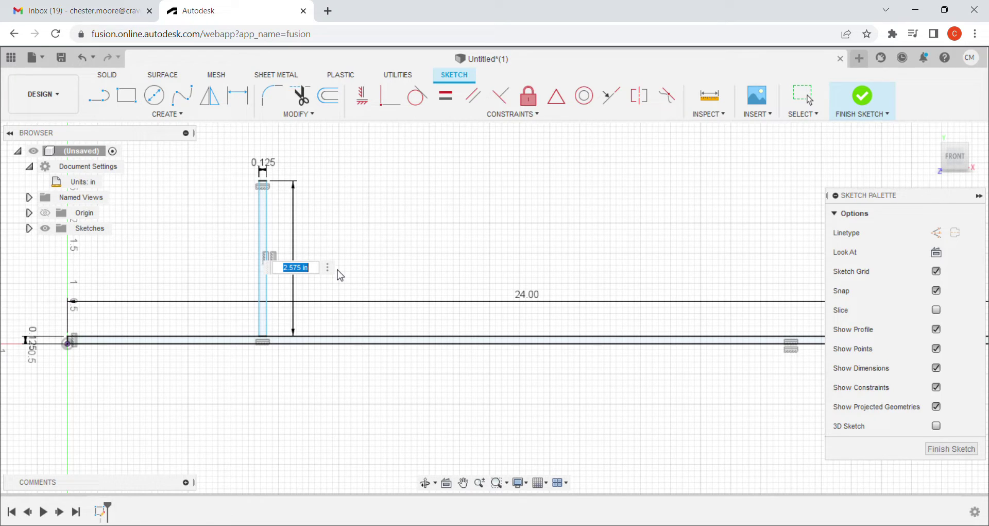
text(3)
key(Return)
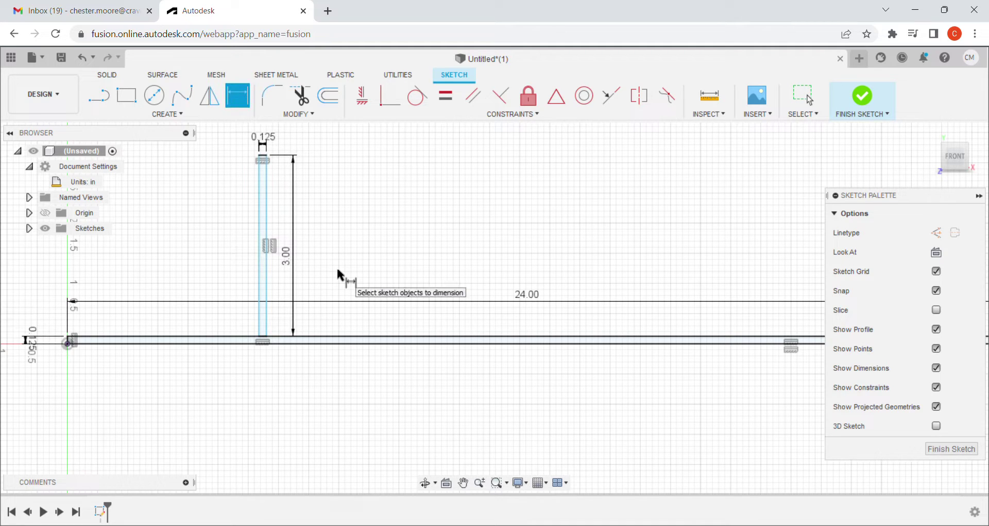
scroll(311, 301, up, 1)
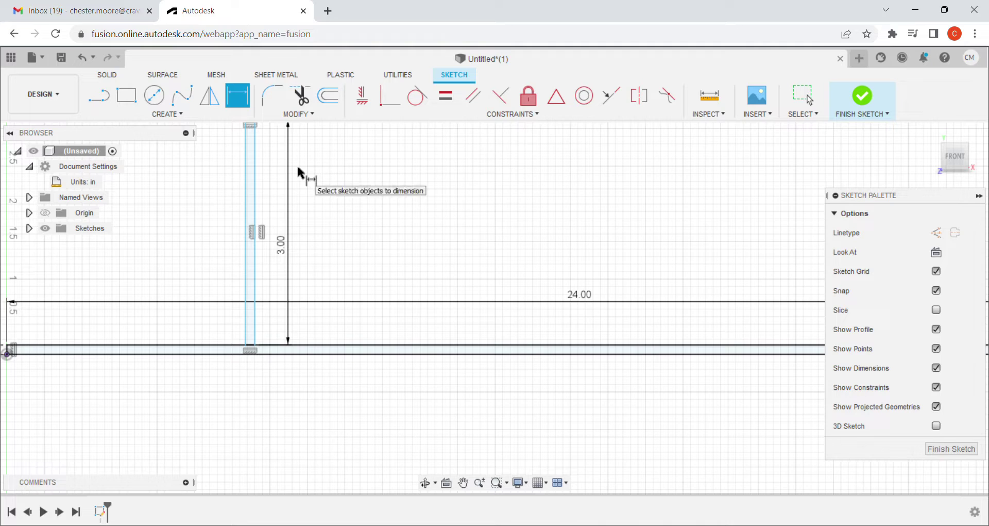
- Draw a vertical construction centerline through the upright rectangle, from the midpoint of its top edge to the midpoint of its bottom edge
key(Escape)
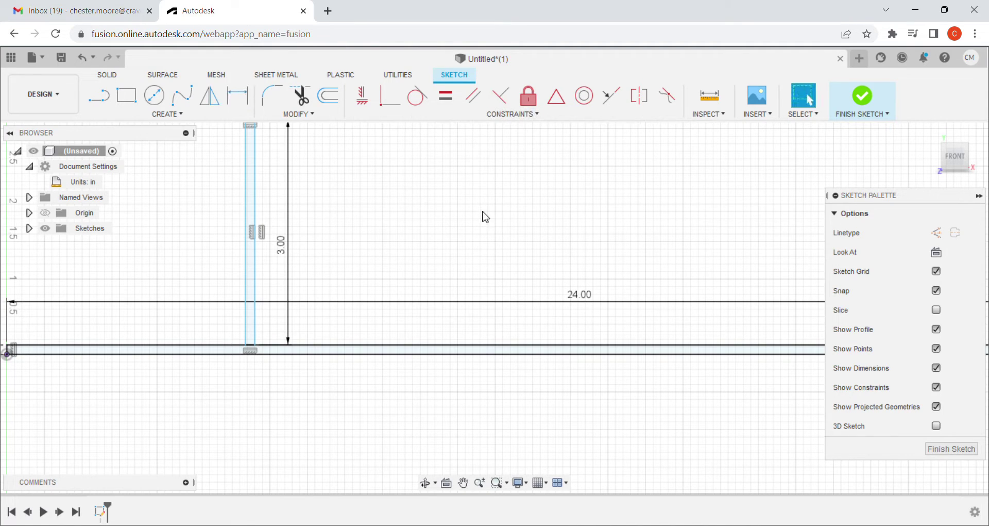
click(105, 100)
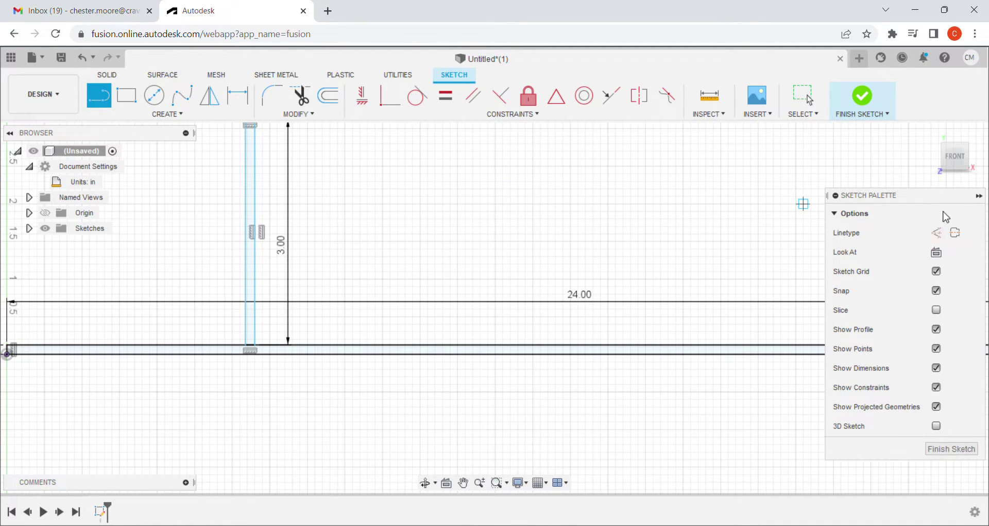
click(979, 196)
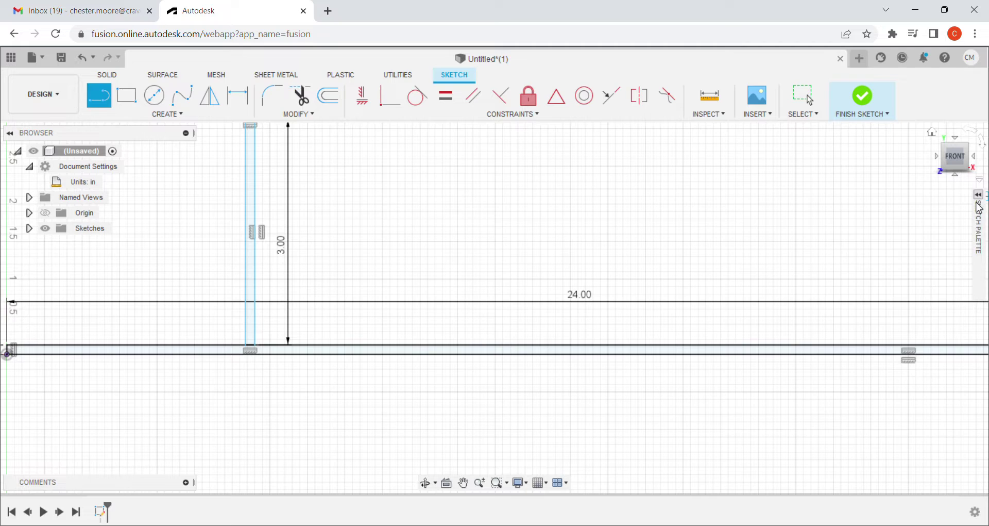
click(979, 196)
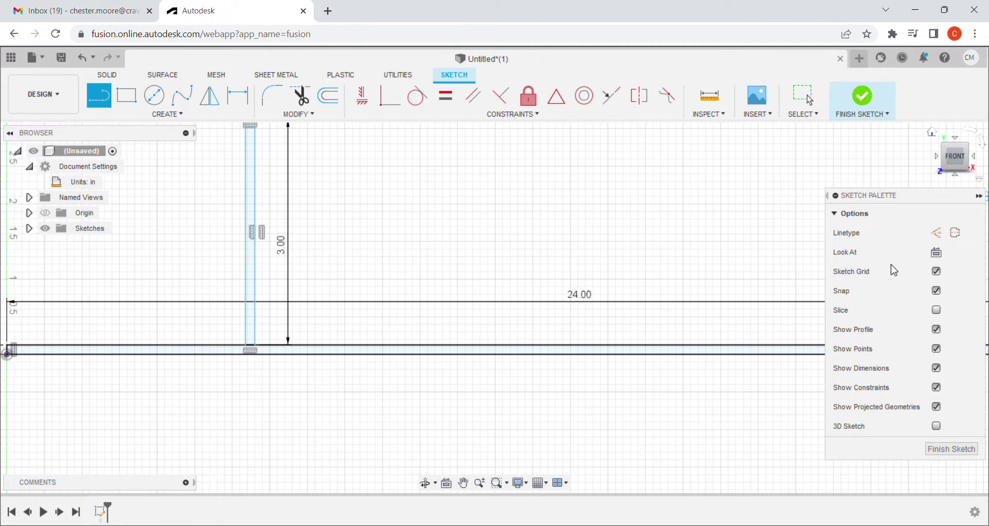
click(938, 235)
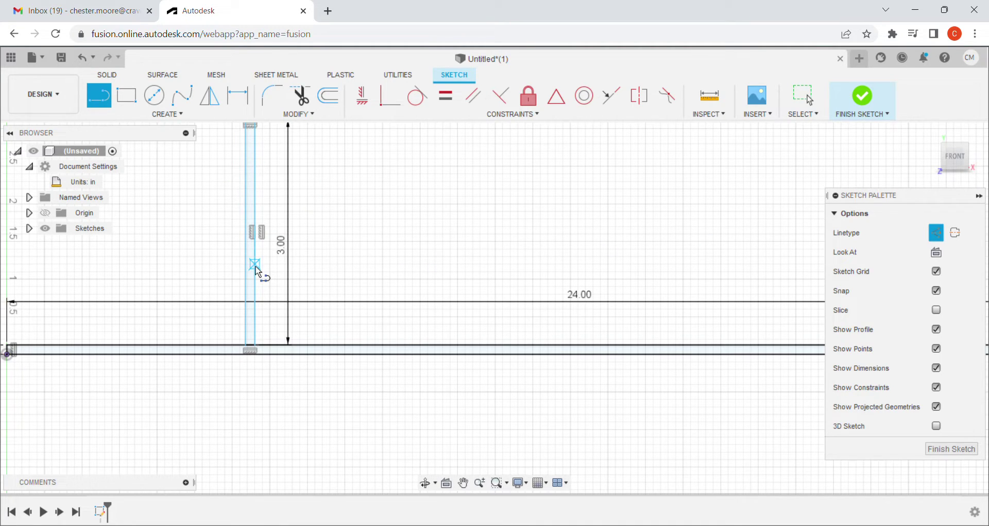
scroll(269, 172, down, 4)
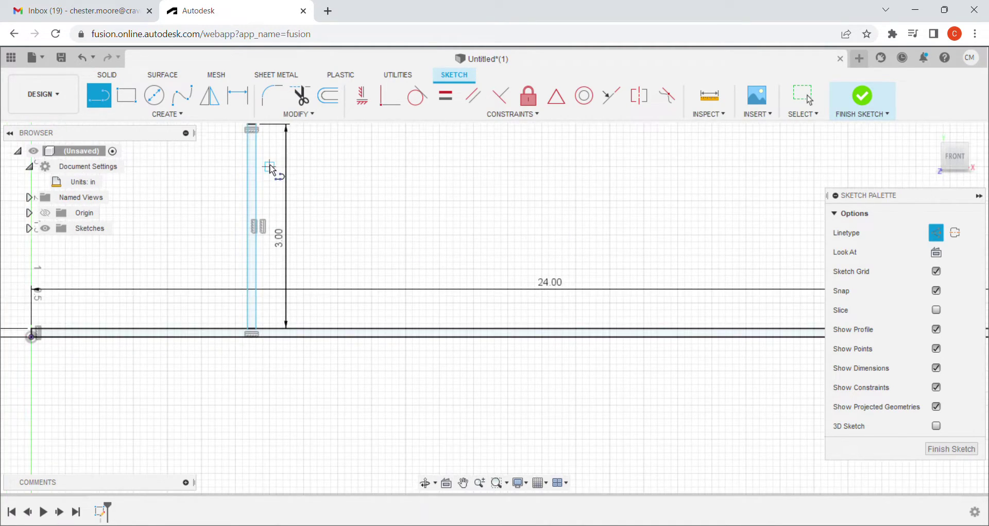
scroll(266, 169, up, 2)
middle_drag(239, 162, 227, 203)
scroll(216, 212, up, 5)
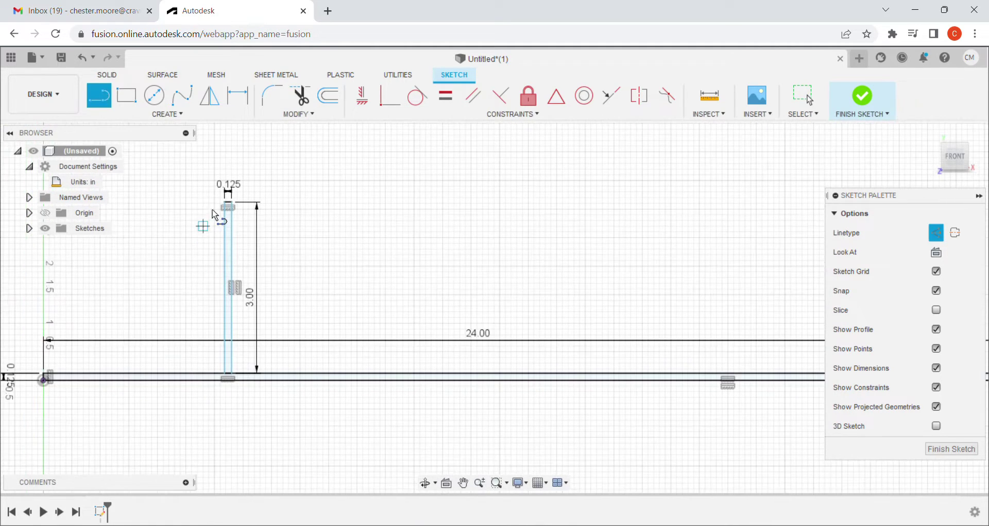
scroll(221, 207, up, 3)
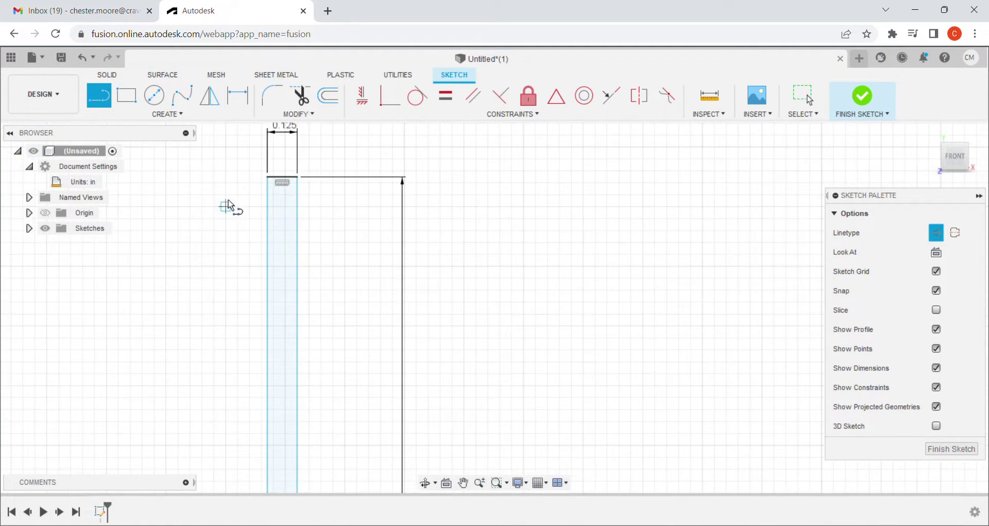
click(286, 178)
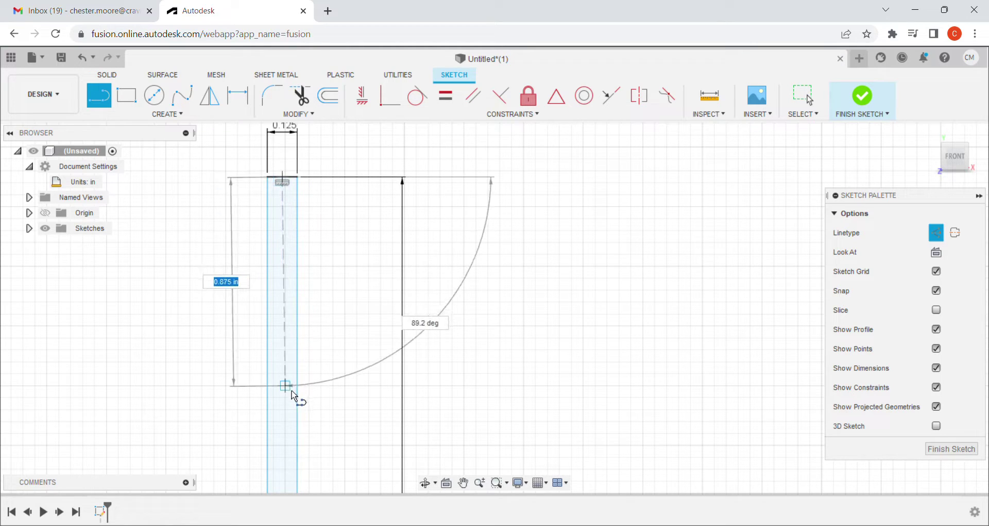
scroll(287, 395, down, 3)
scroll(298, 222, up, 4)
scroll(293, 402, up, 4)
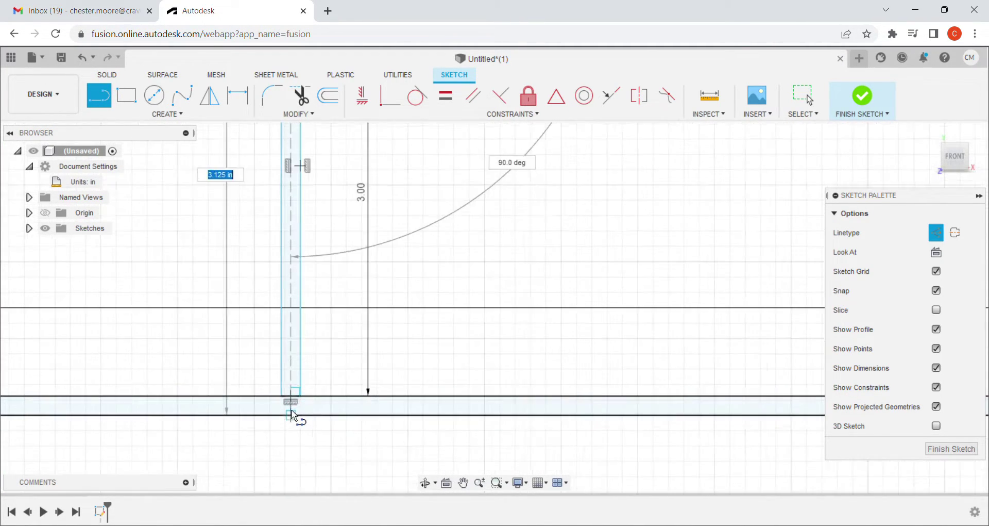
scroll(292, 398, up, 3)
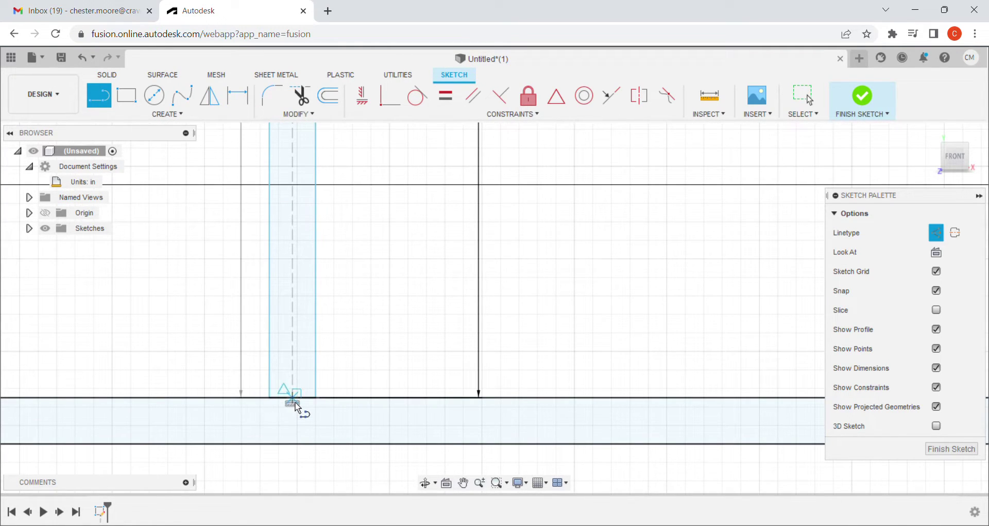
click(293, 398)
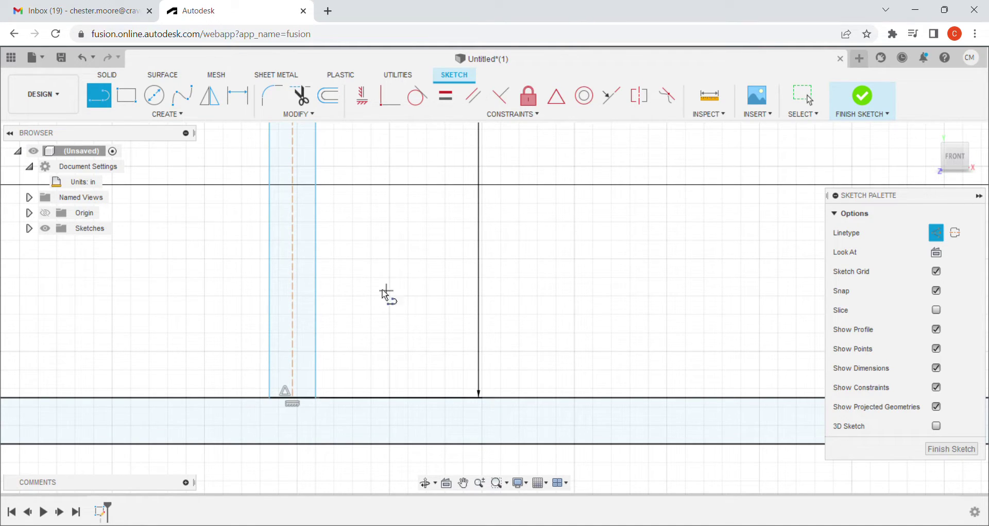
key(Escape)
click(316, 230)
key(Escape)
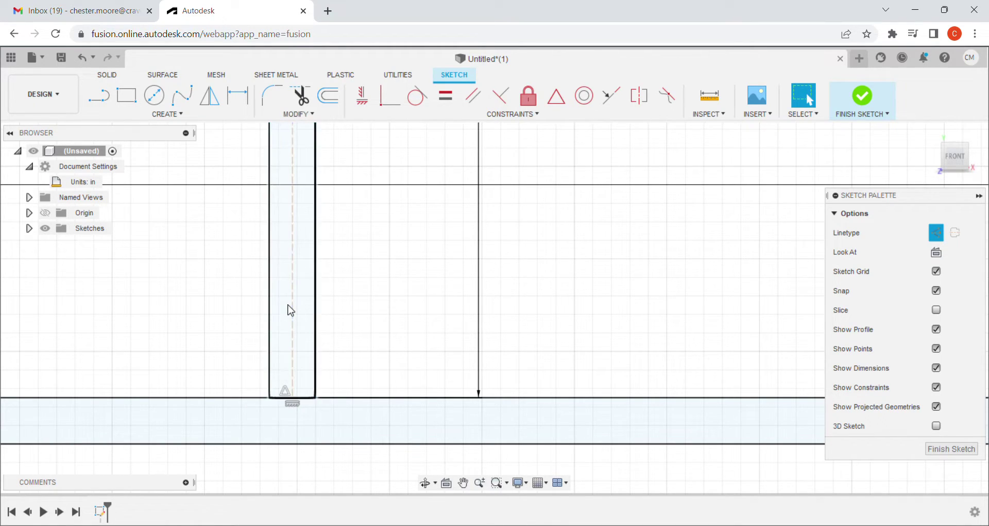
- Dimension the distance from the base strip's short edge at the origin to the upright's centerline and set it to 4 in
scroll(322, 337, down, 1)
scroll(266, 298, down, 2)
scroll(342, 320, down, 3)
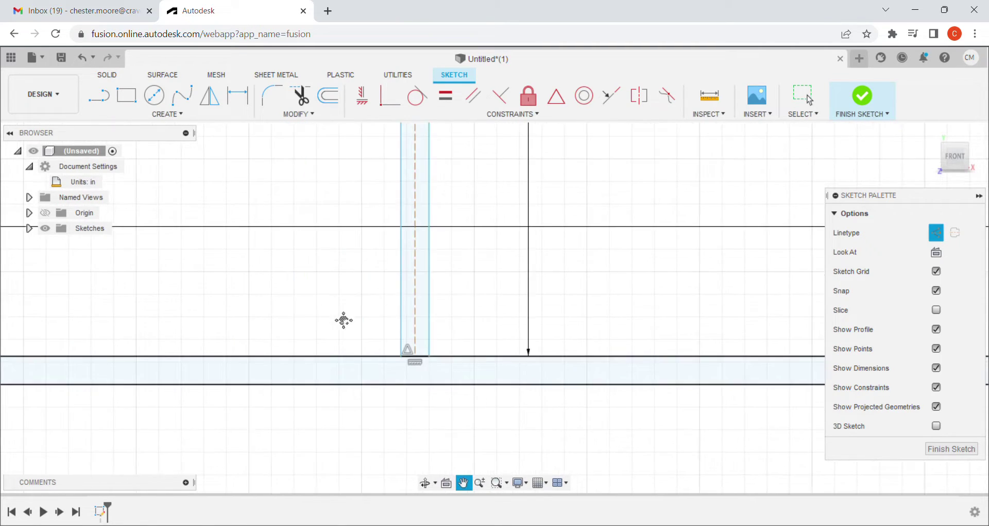
click(238, 97)
scroll(162, 355, up, 3)
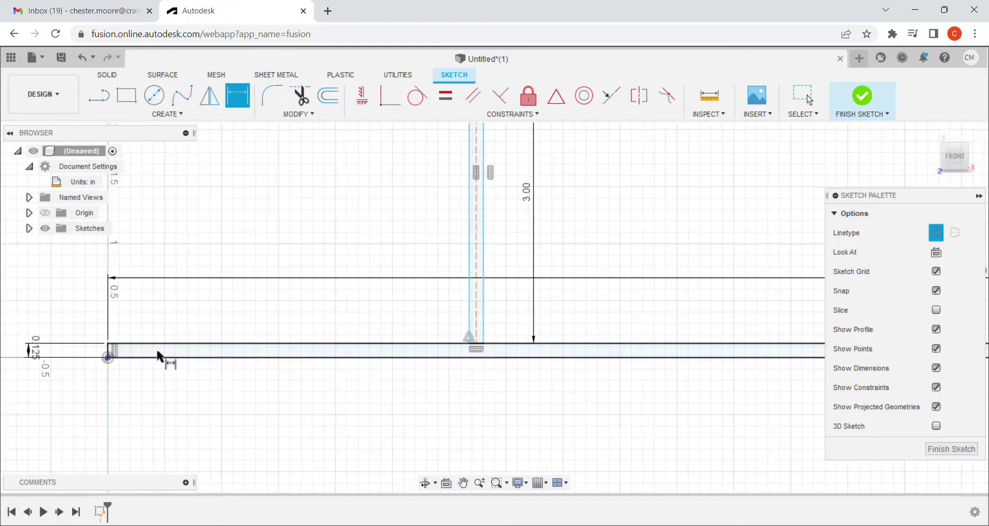
scroll(150, 349, up, 1)
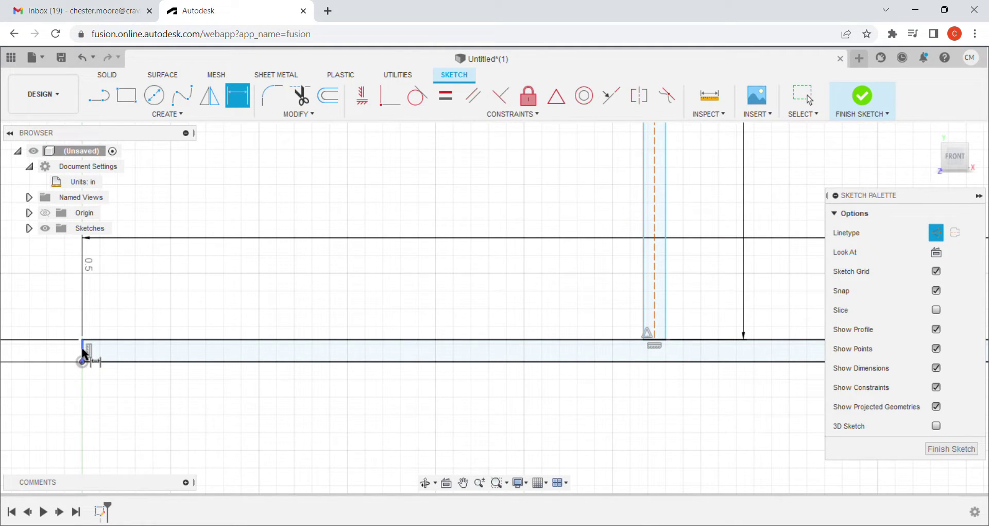
click(84, 352)
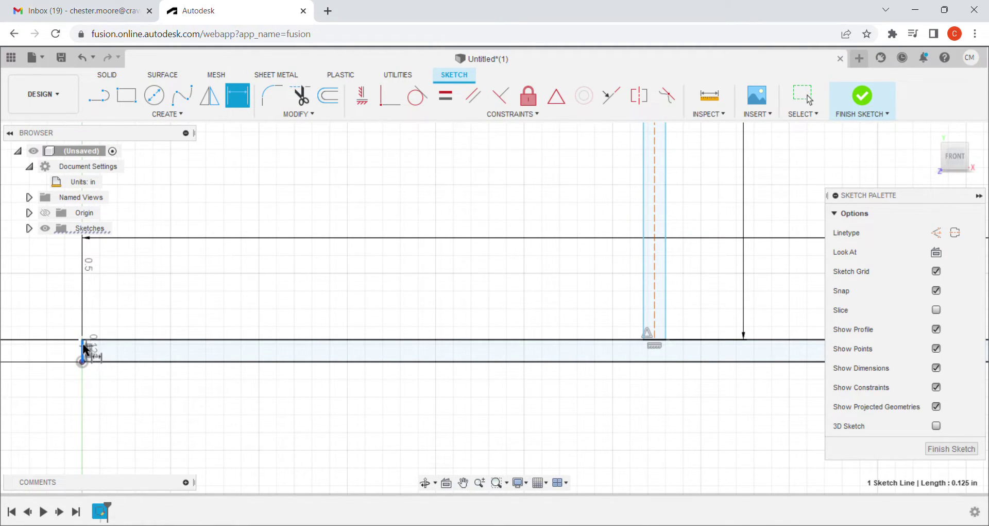
click(656, 306)
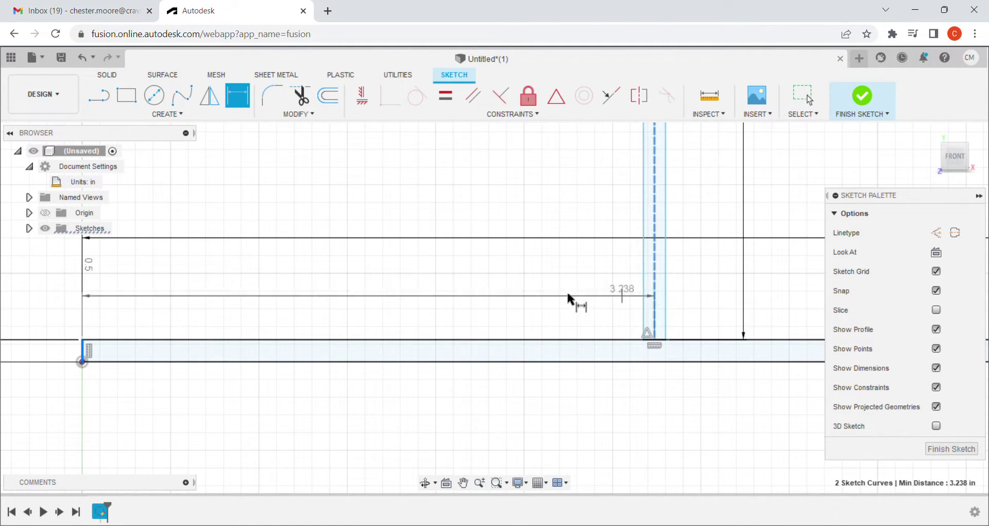
click(468, 291)
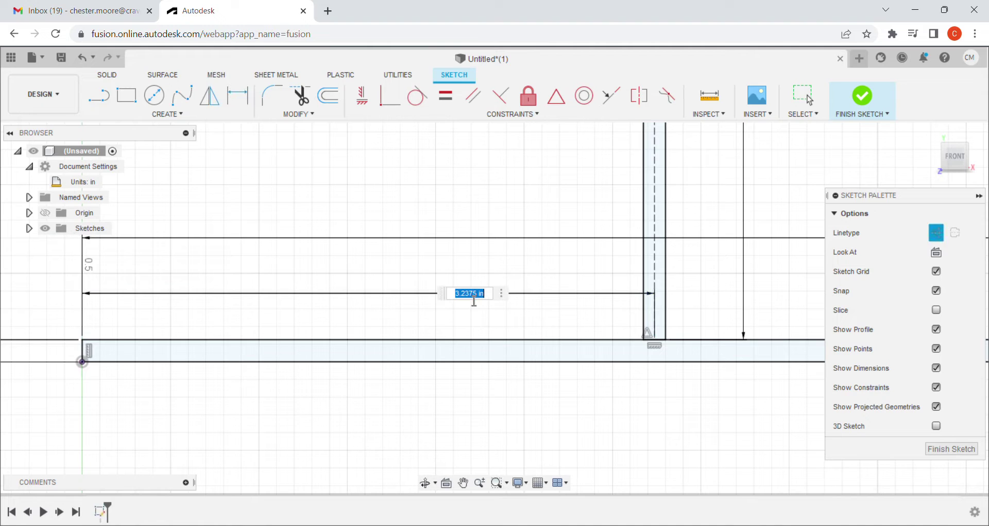
key(Return)
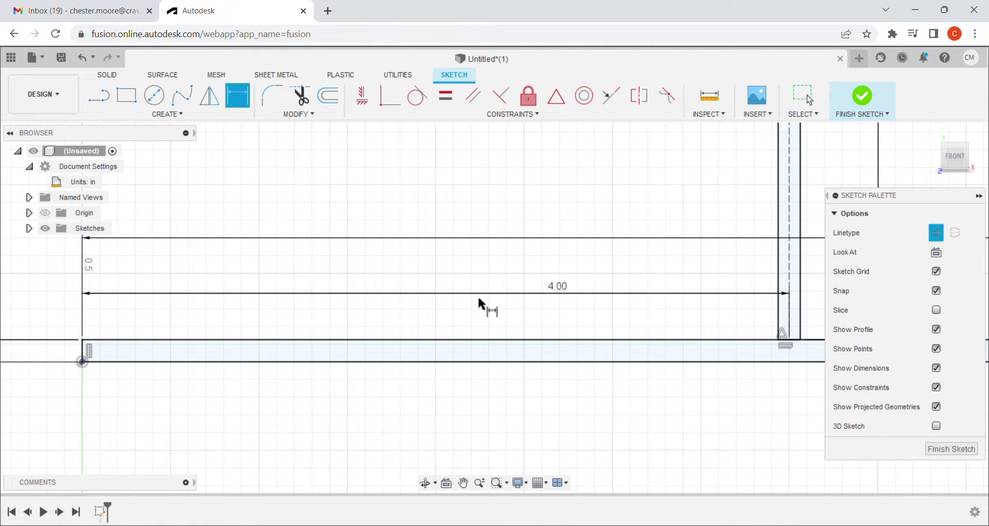
scroll(688, 240, down, 2)
scroll(701, 234, down, 1)
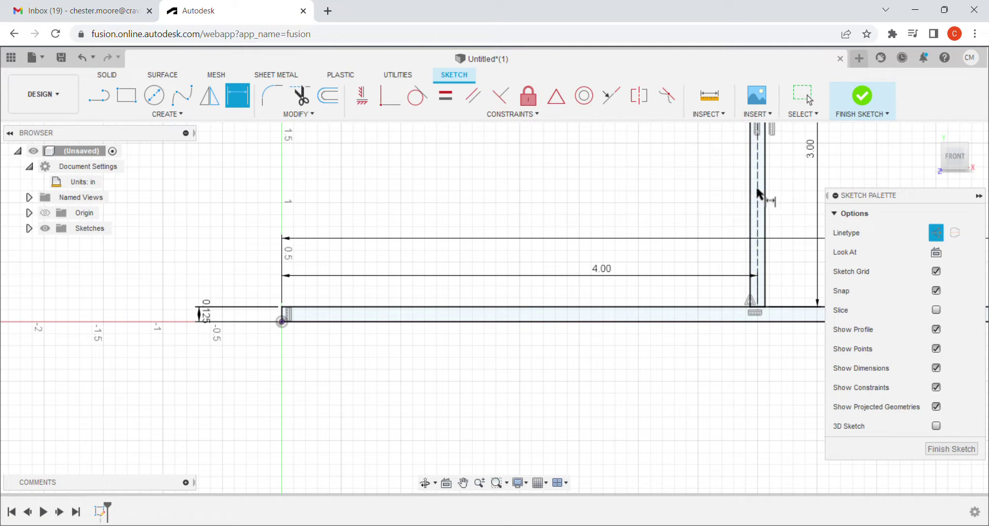
scroll(763, 205, down, 1)
middle_drag(799, 188, 706, 299)
scroll(706, 299, down, 1)
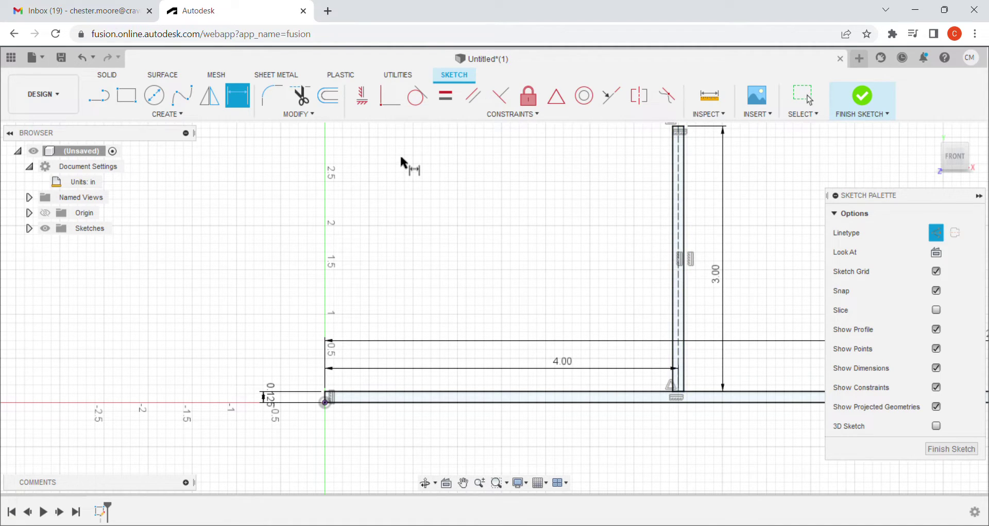
key(Escape)
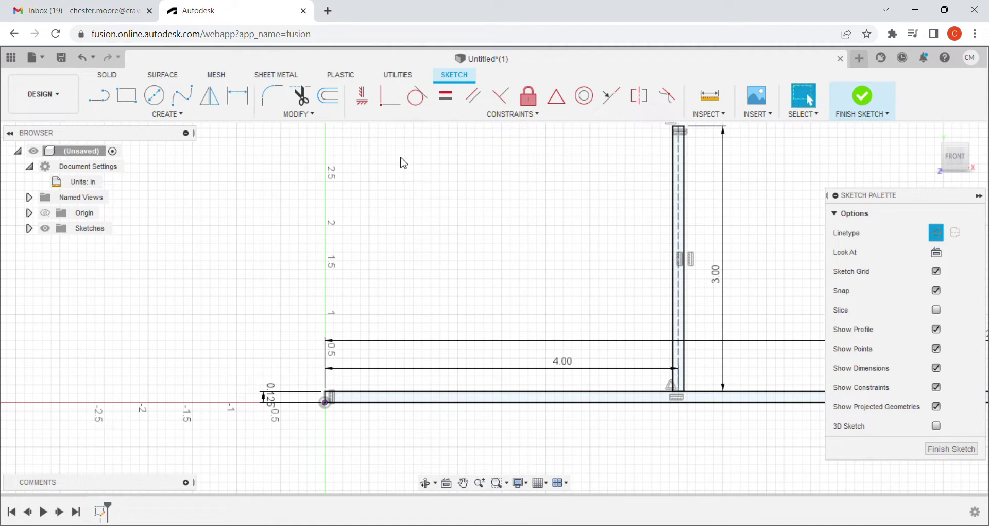
click(98, 95)
scroll(616, 143, up, 3)
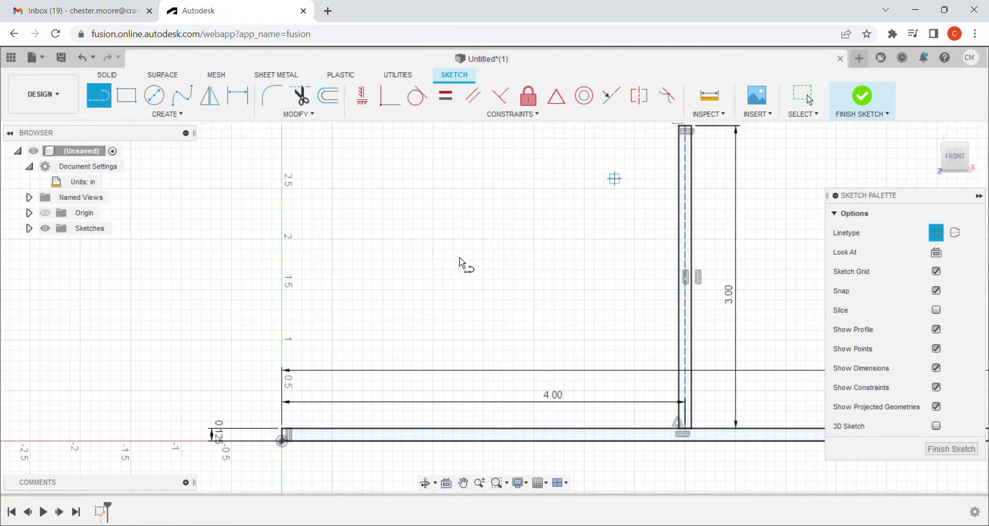
scroll(289, 409, up, 5)
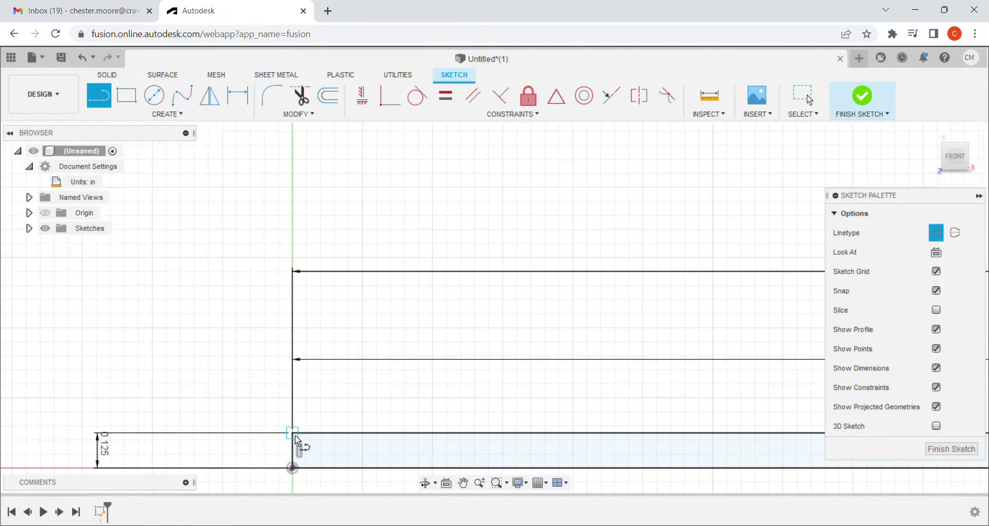
scroll(296, 438, up, 2)
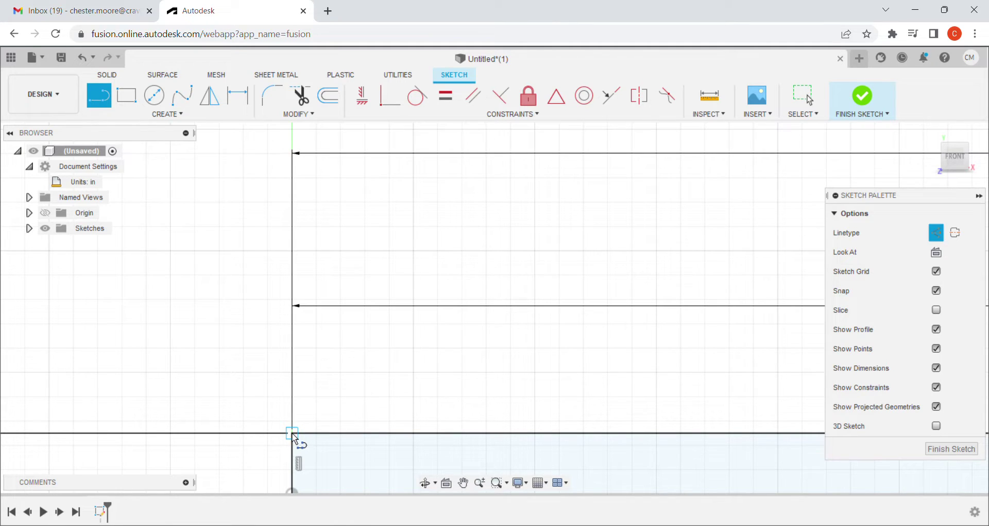
scroll(292, 434, down, 2)
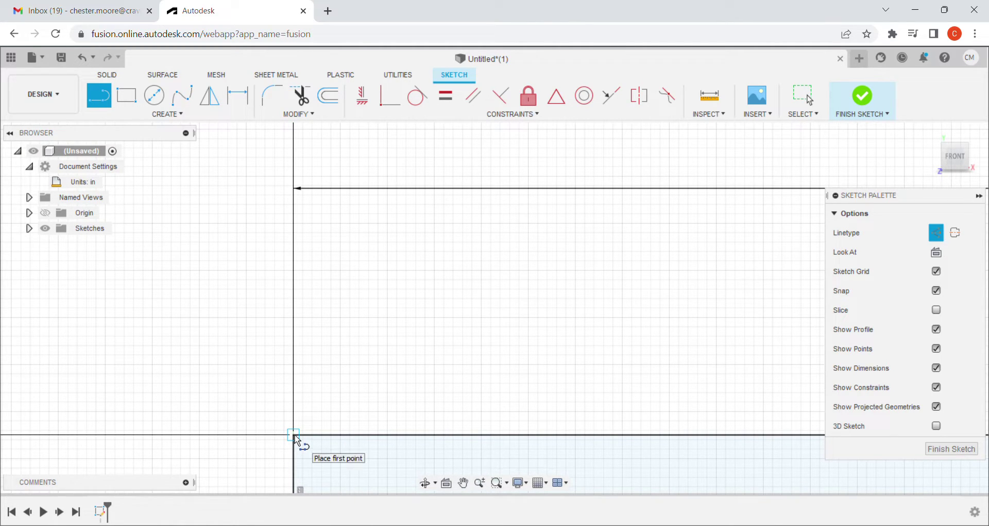
click(294, 434)
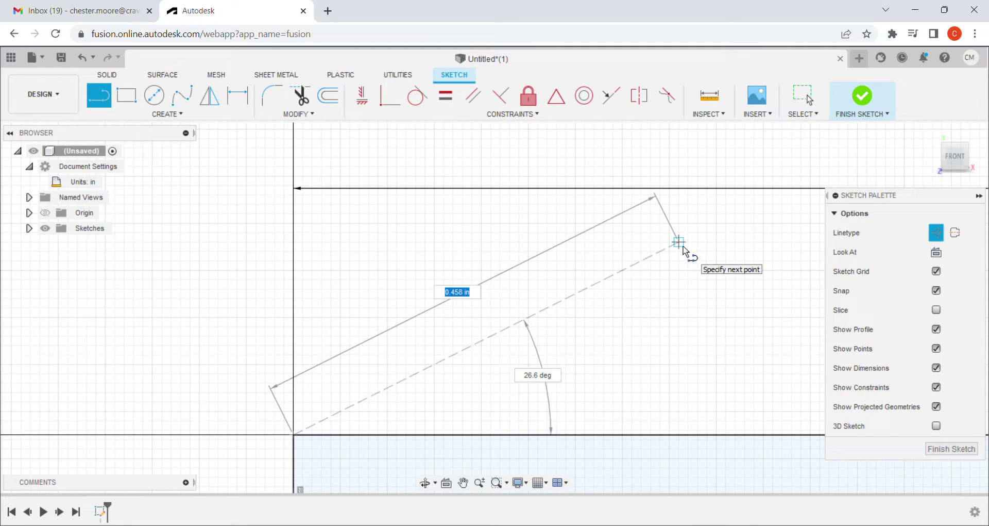
key(Escape)
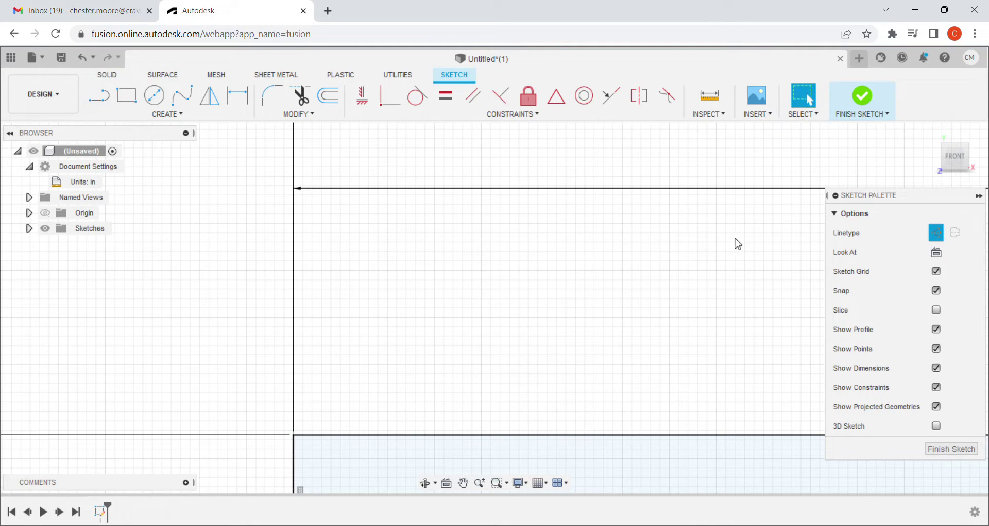
- Switch off the construction linetype and draw a solid diagonal line from the base strip's upper corner above the origin, rising toward the upright
click(938, 236)
click(98, 101)
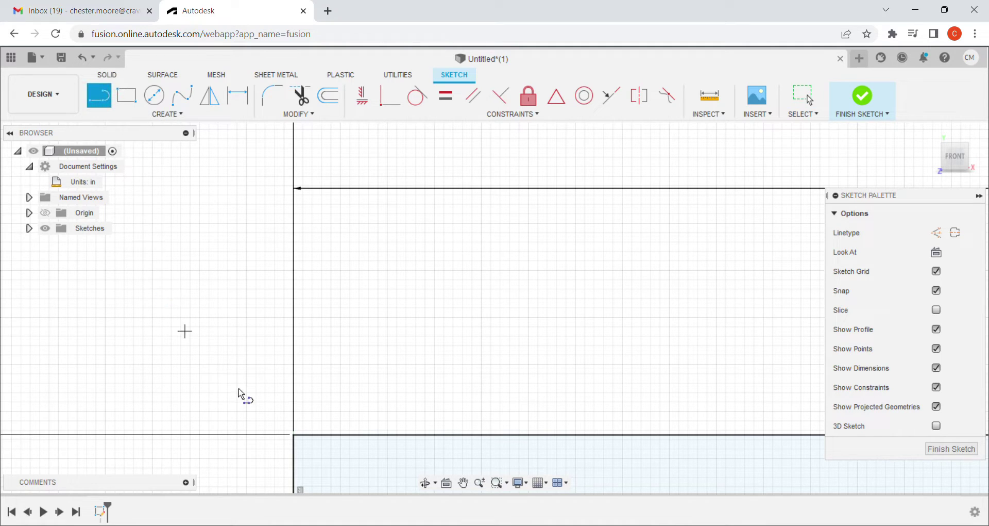
click(294, 435)
middle_drag(622, 215, 225, 520)
scroll(369, 428, down, 1)
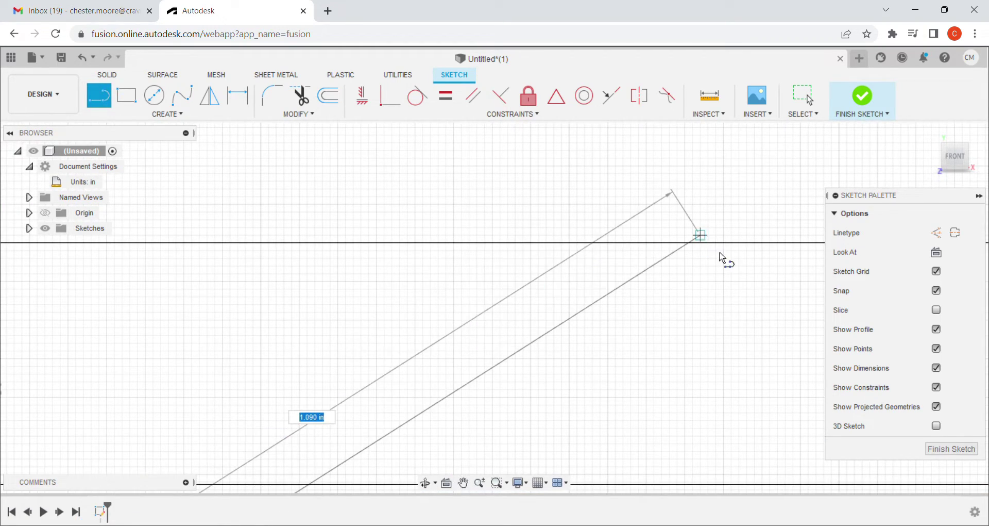
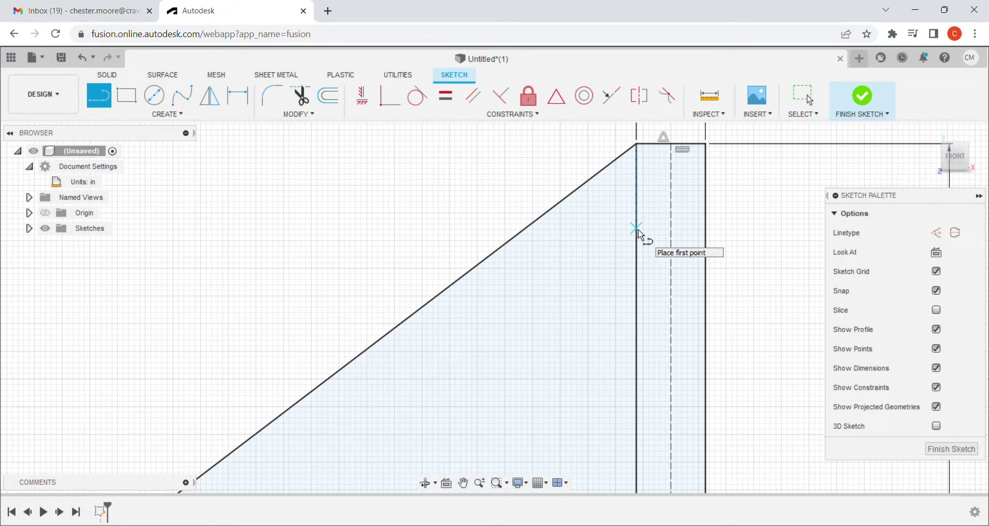
- Draw a second diagonal line parallel to the first, from the upright's near edge below its top corner down to the base strip's upper edge
click(639, 234)
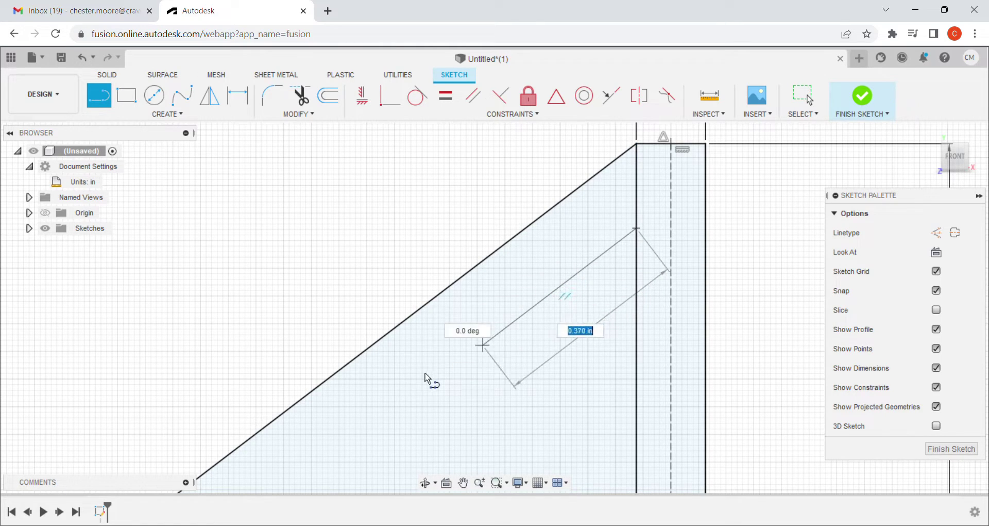
middle_drag(506, 300, 691, 103)
scroll(622, 159, down, 2)
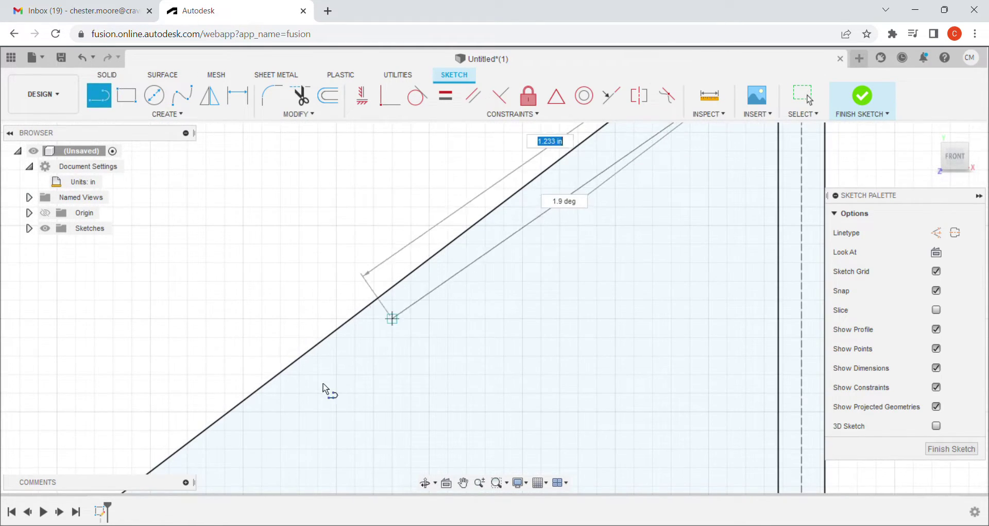
middle_drag(481, 224, 613, 77)
scroll(544, 142, down, 1)
mouse_move(359, 279)
middle_down()
mouse_move(507, 148)
mouse_move(214, 376)
middle_up()
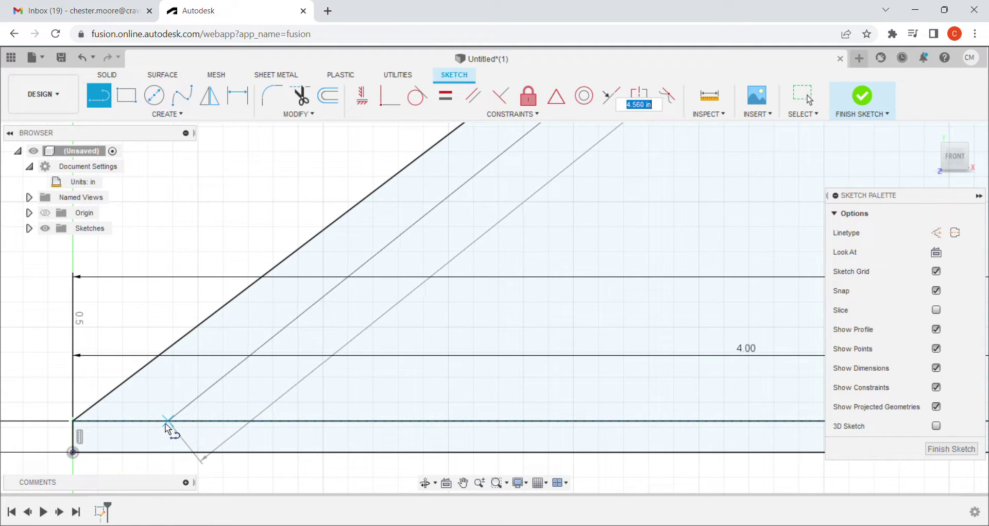
click(126, 427)
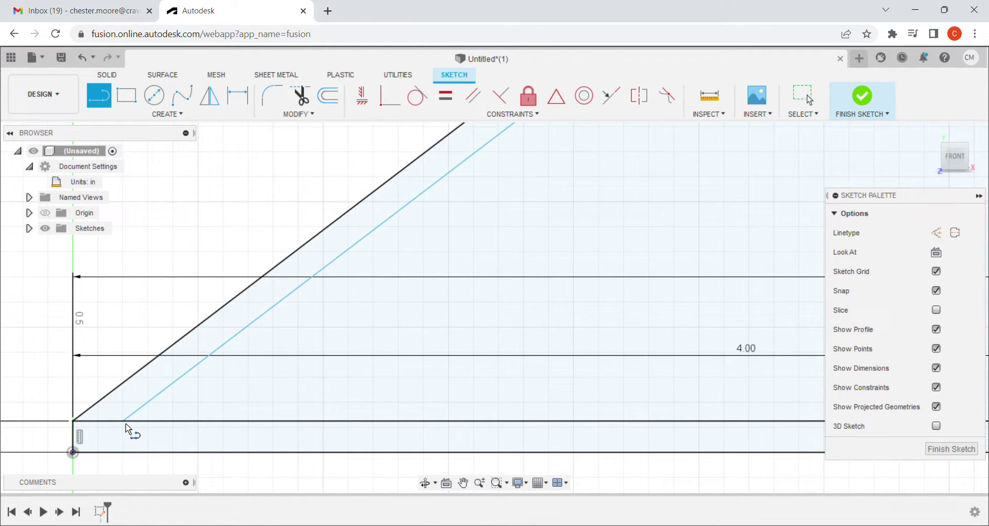
key(Escape)
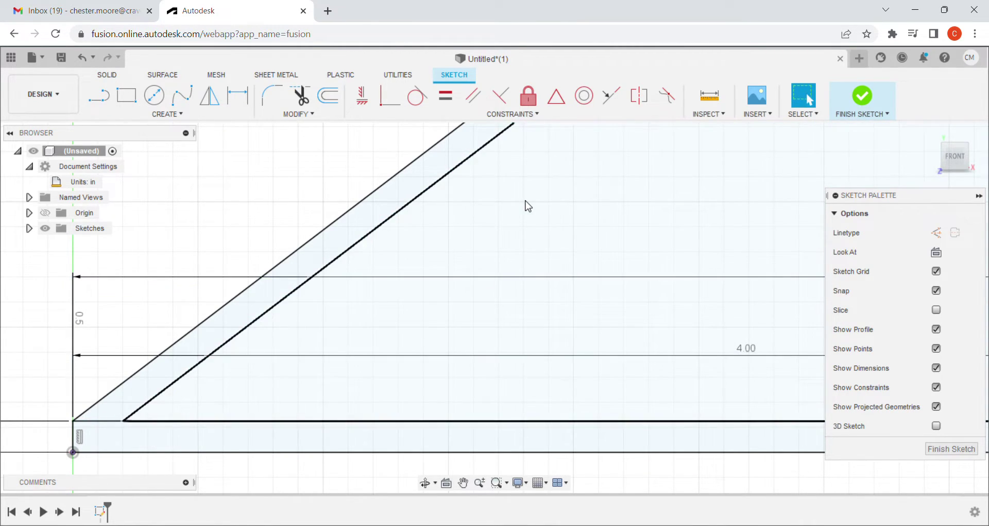
- Draw a short horizontal line along the base strip's upper edge, joining the lower ends of the two diagonals
middle_drag(518, 236, 328, 404)
scroll(328, 404, down, 2)
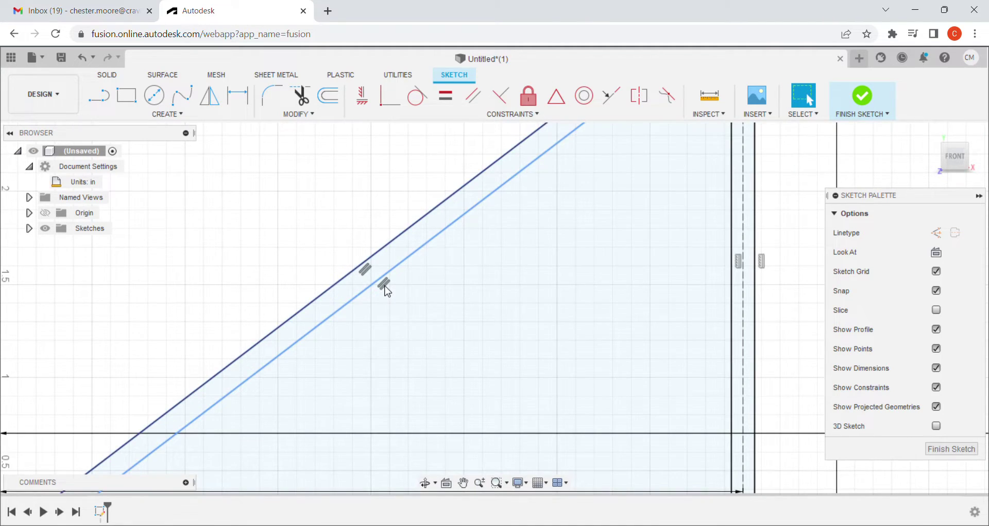
scroll(386, 289, up, 3)
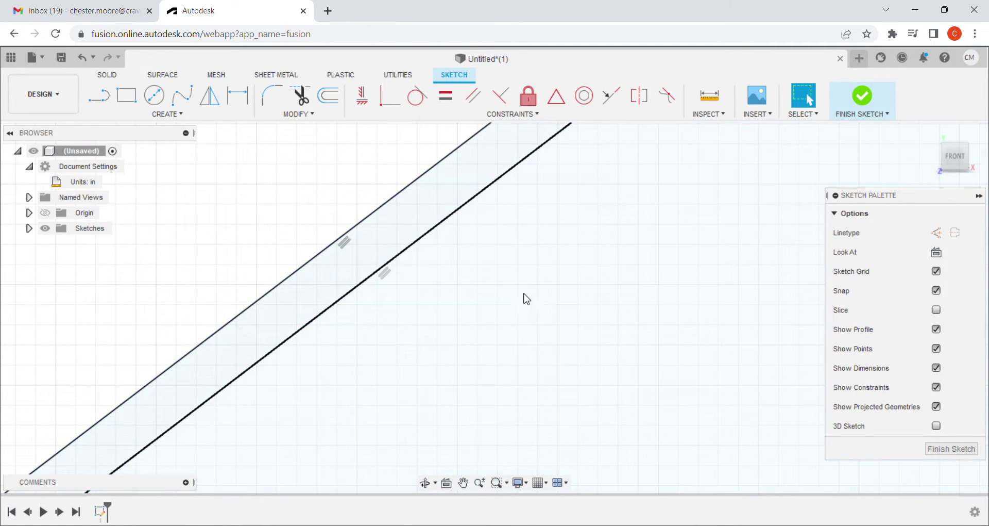
scroll(465, 273, down, 3)
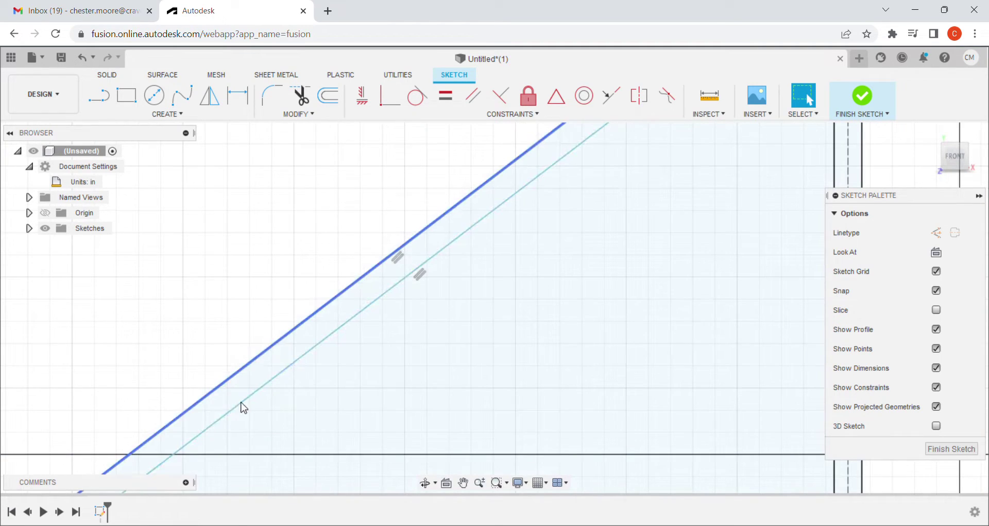
scroll(262, 391, up, 2)
middle_drag(445, 350, 606, 196)
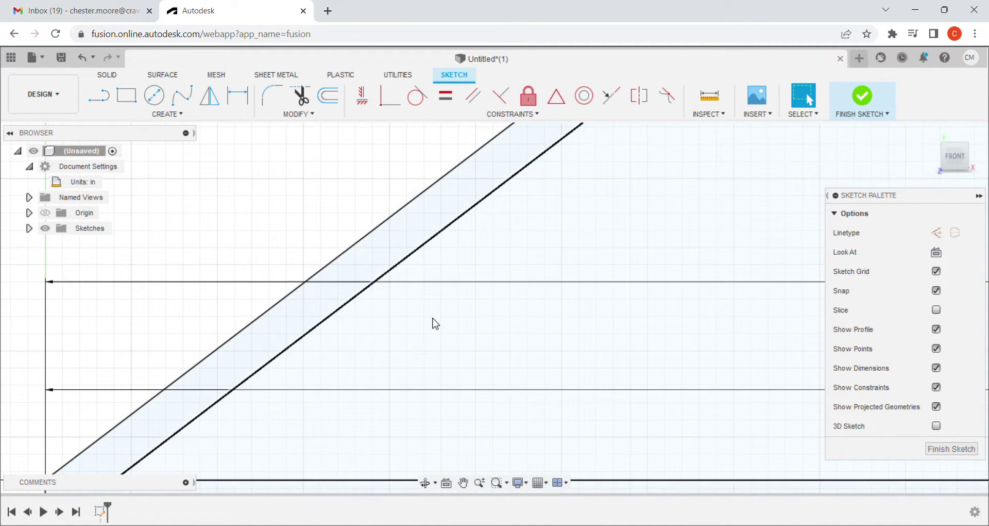
middle_drag(474, 324, 622, 189)
scroll(622, 189, down, 1)
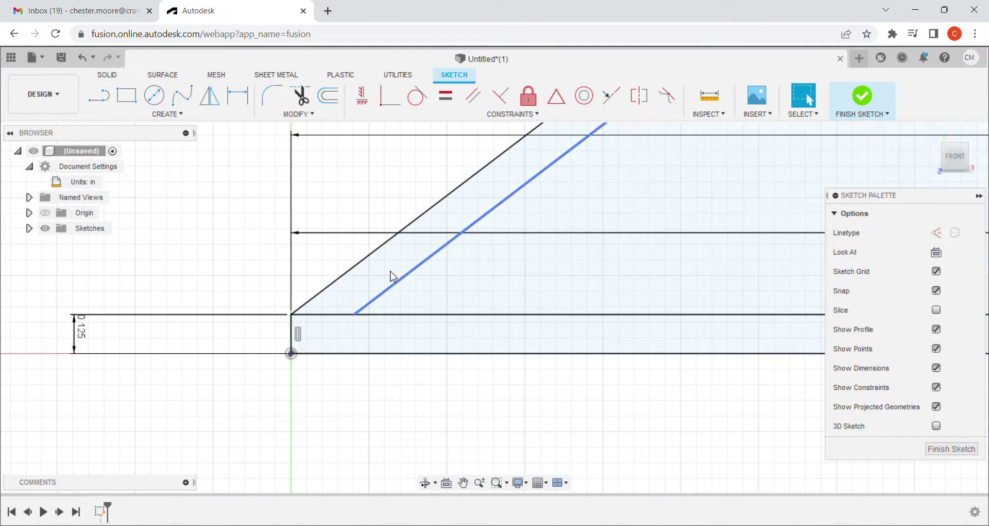
click(99, 95)
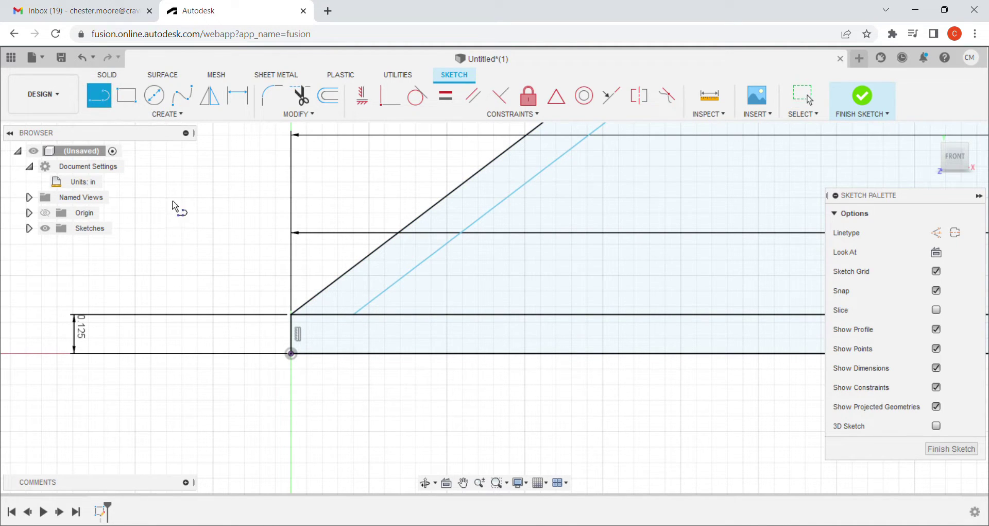
scroll(291, 300, up, 3)
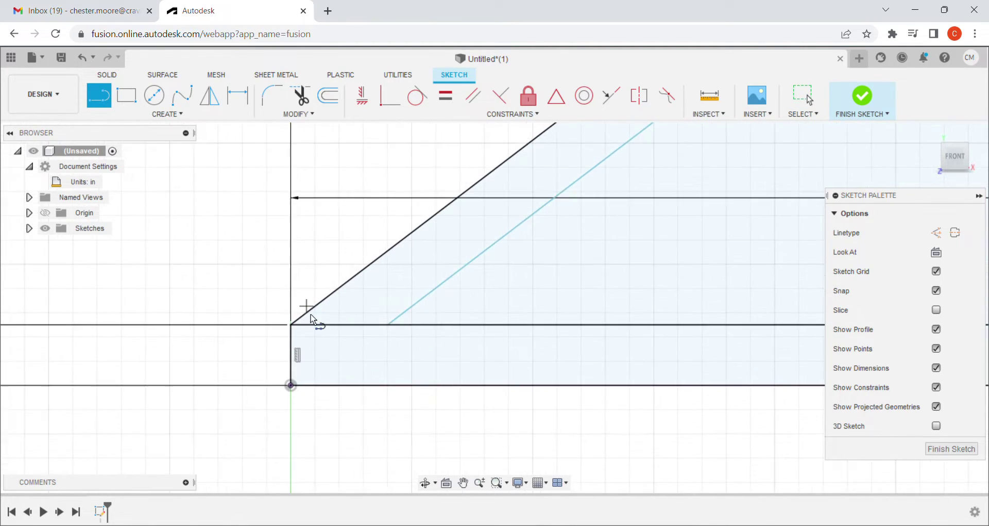
click(287, 329)
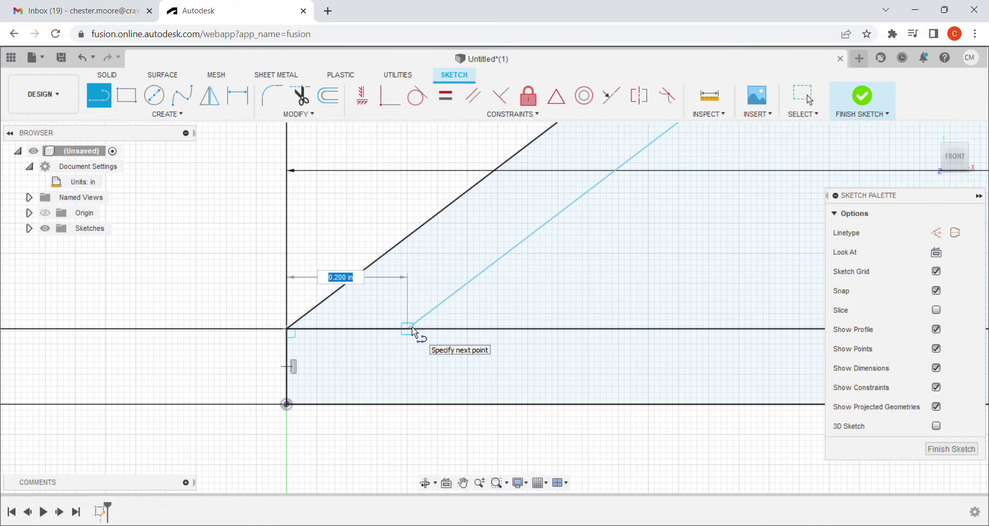
double_click(414, 329)
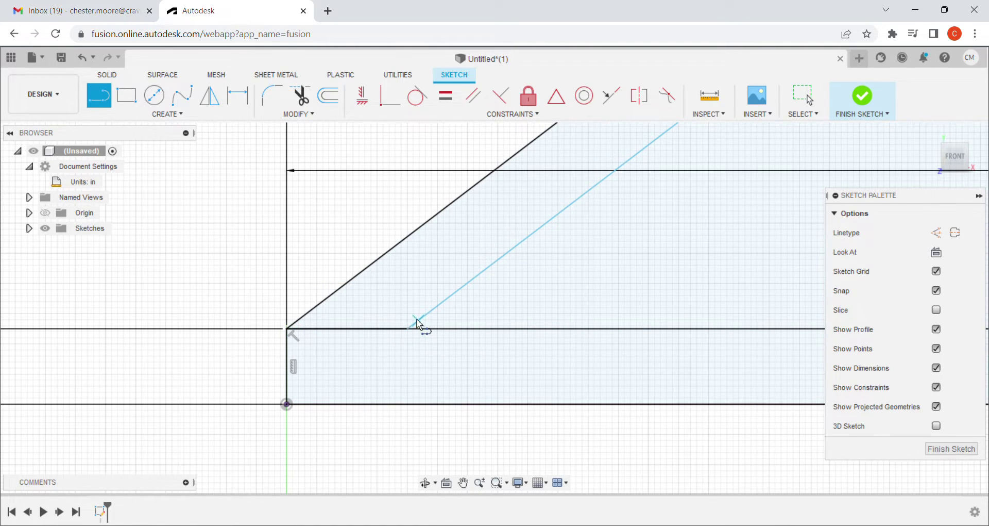
key(Escape)
- Draw a short vertical line along the upright's edge, joining the upper ends of the two diagonals
scroll(645, 236, down, 3)
middle_drag(439, 316, 53, 492)
scroll(326, 278, down, 1)
mouse_move(565, 197)
middle_down()
mouse_move(280, 466)
mouse_move(373, 295)
mouse_move(512, 177)
mouse_move(610, 234)
mouse_move(411, 362)
mouse_move(258, 506)
middle_up()
scroll(561, 208, down, 1)
scroll(610, 234, down, 3)
scroll(380, 324, down, 2)
scroll(383, 317, up, 3)
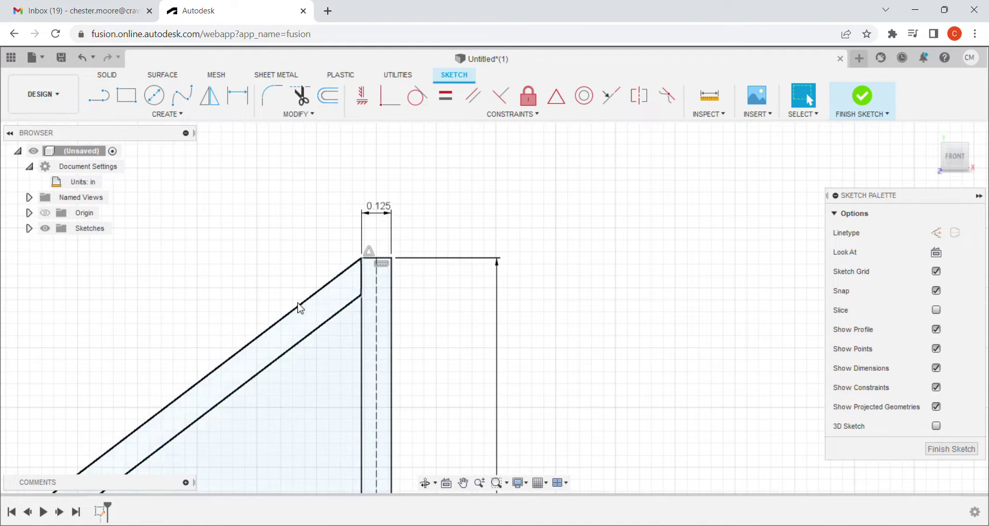
click(98, 98)
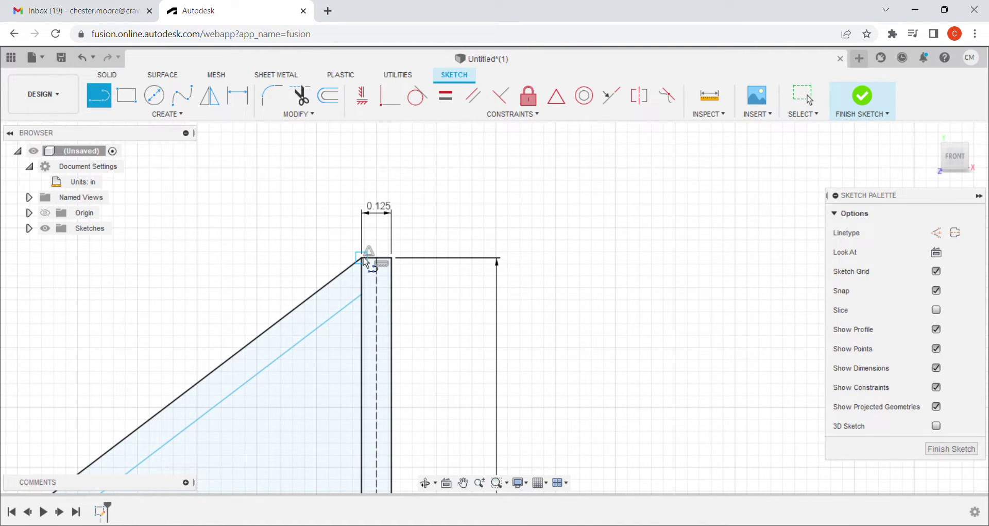
click(361, 258)
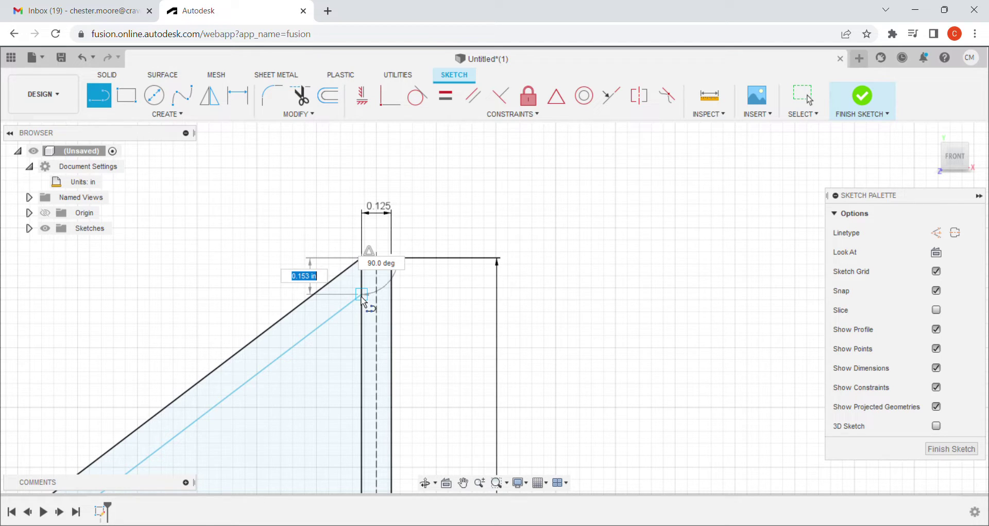
key(Escape)
key(Escape)
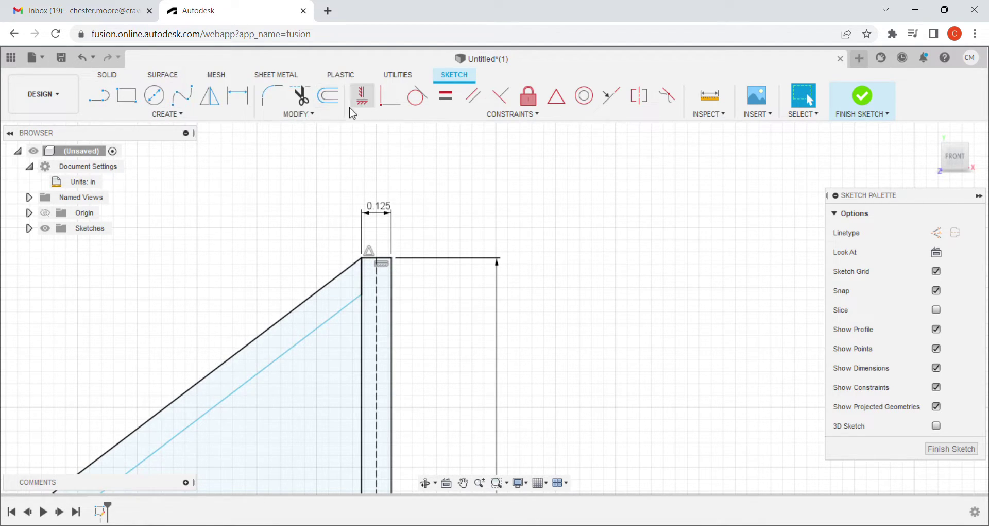
- Dimension the perpendicular distance between the two parallel diagonals and set it to 1/8 in
click(237, 94)
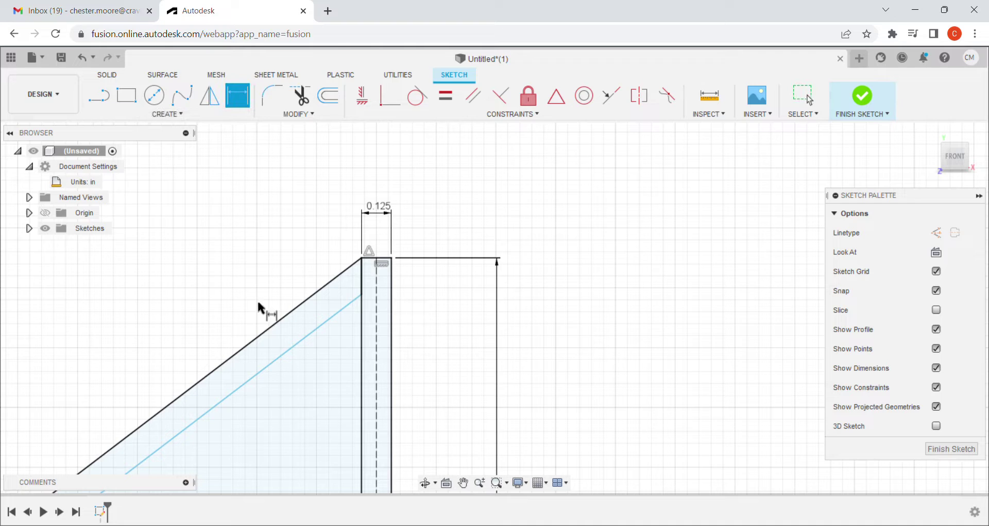
click(267, 332)
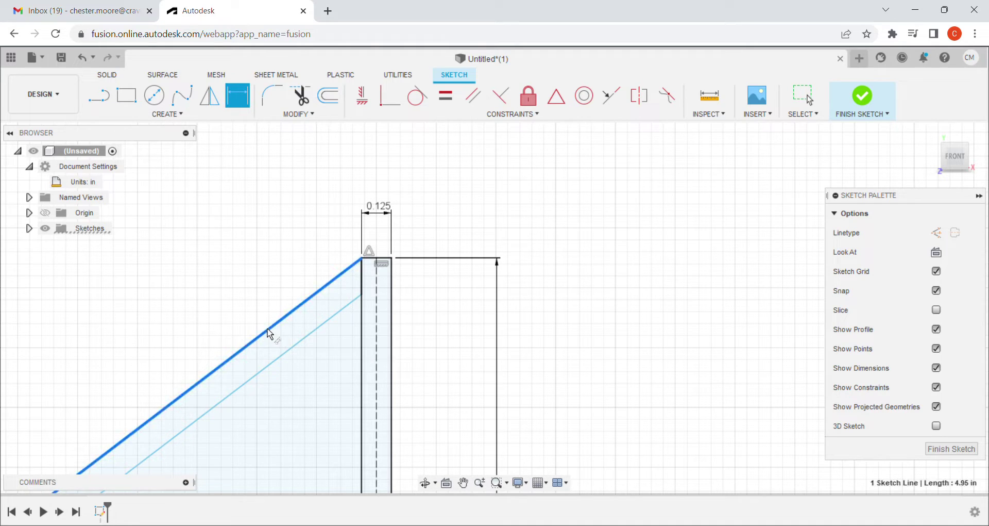
click(286, 354)
click(288, 355)
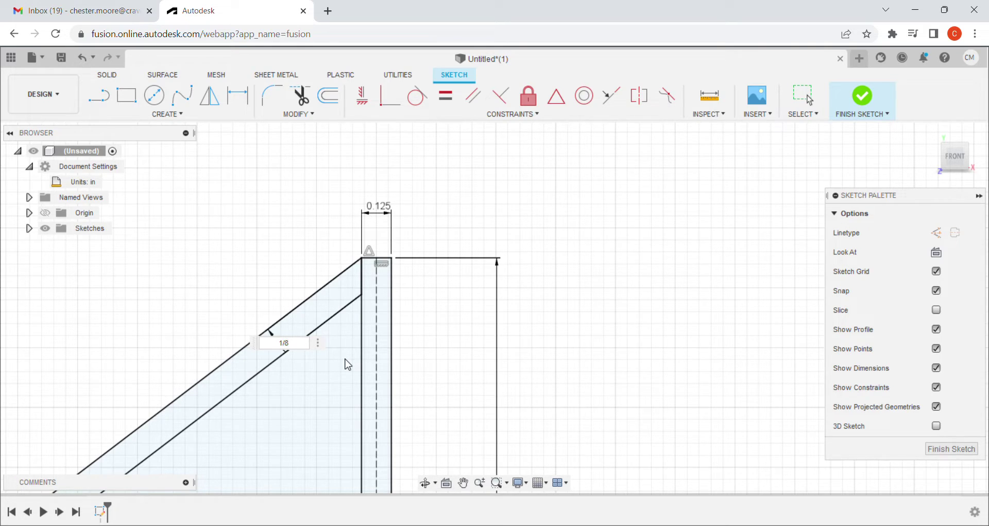
key(Return)
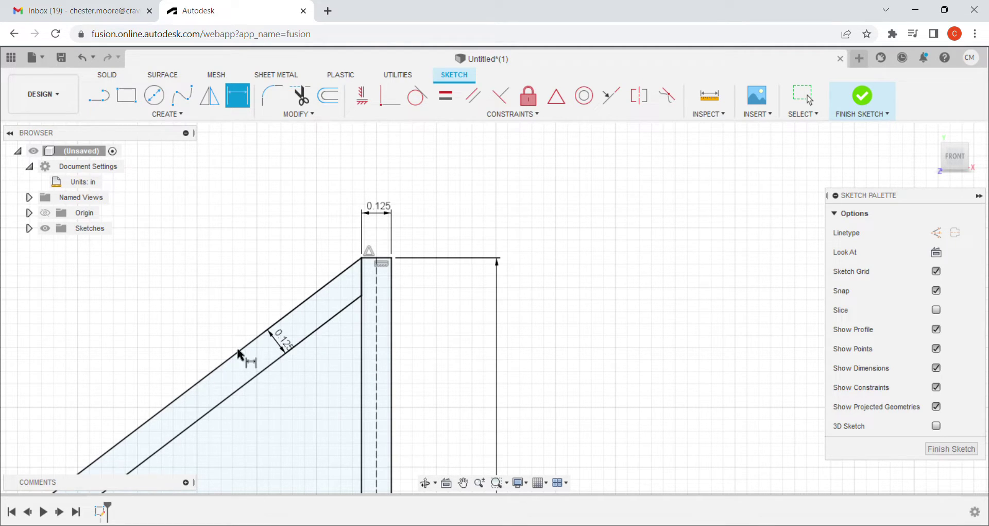
key(Escape)
- Examine the diagonal brace along its full length, including where it meets the base strip and the upright
scroll(444, 387, down, 2)
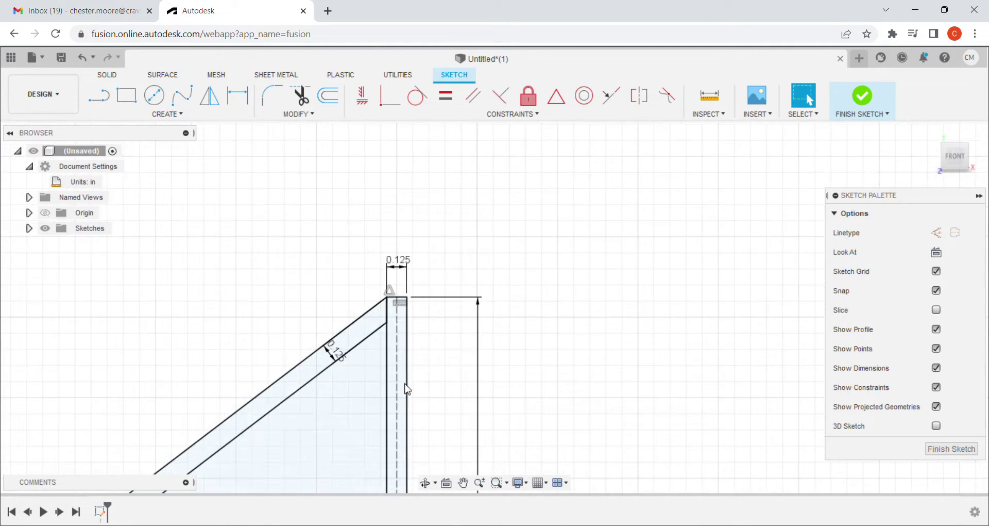
mouse_move(256, 309)
middle_down()
mouse_move(320, 192)
mouse_move(326, 159)
middle_up()
scroll(361, 348, down, 3)
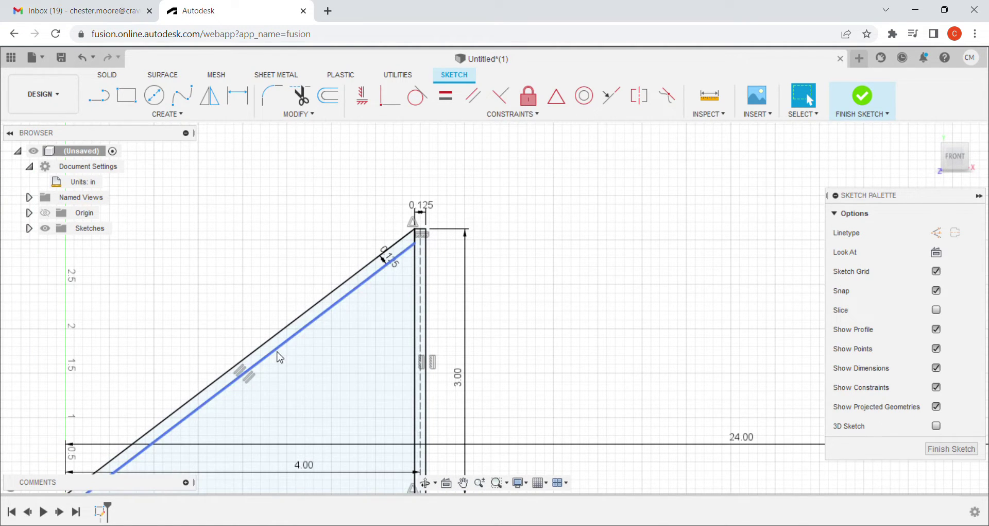
scroll(269, 402, up, 1)
scroll(269, 402, up, 1)
scroll(174, 331, down, 4)
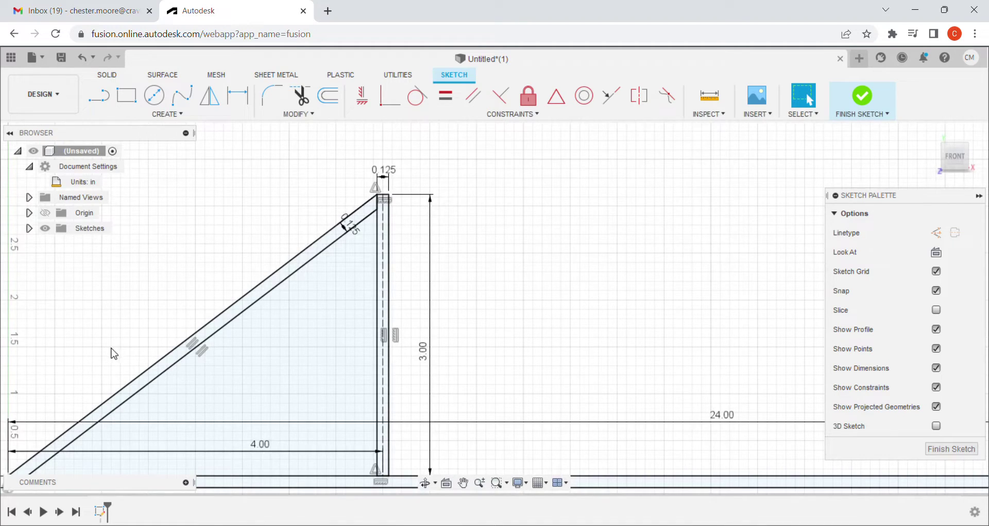
middle_drag(177, 304, 273, 210)
scroll(273, 209, down, 1)
scroll(168, 311, up, 3)
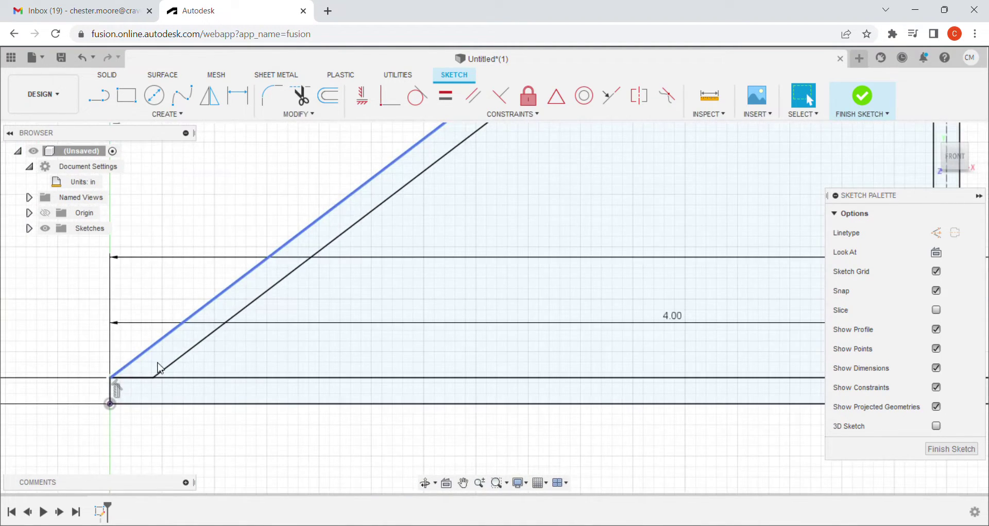
scroll(256, 342, down, 2)
middle_drag(360, 375, 281, 419)
scroll(280, 420, down, 2)
middle_drag(415, 236, 311, 322)
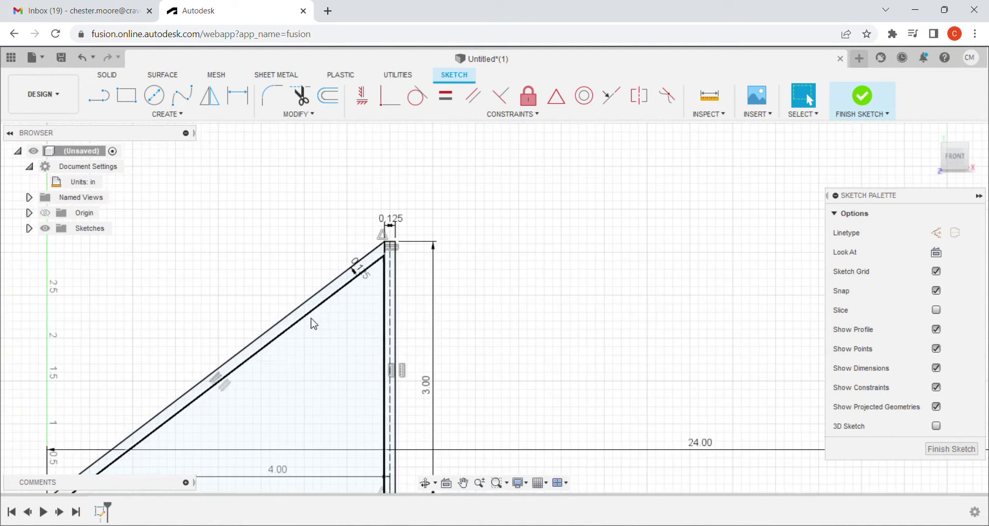
- Start a sketch Mirror and select the brace's two diagonals and both short end lines as the objects
click(171, 114)
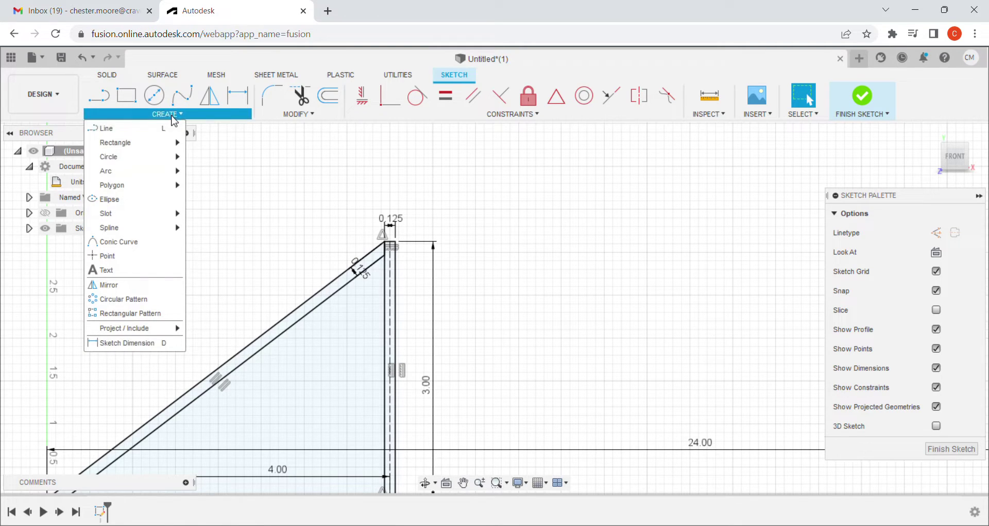
click(120, 285)
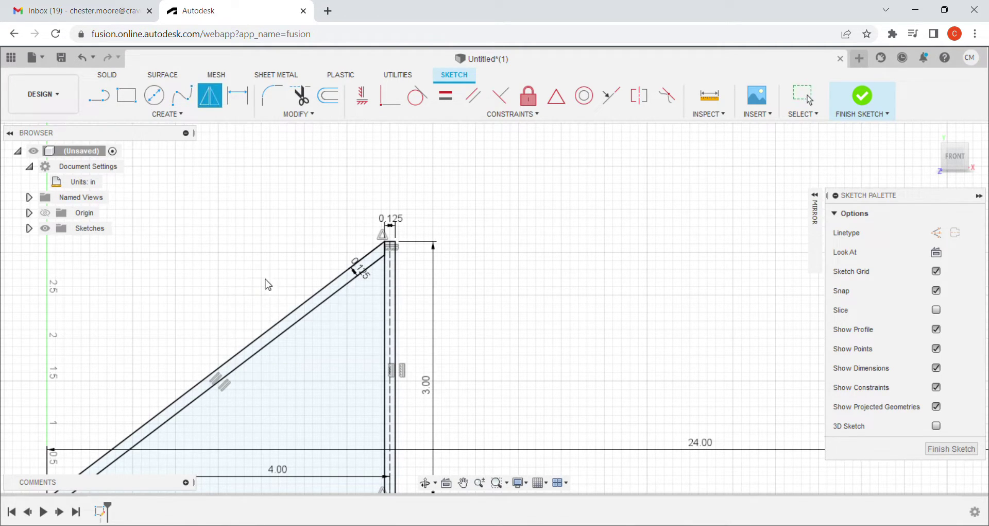
click(306, 307)
click(311, 311)
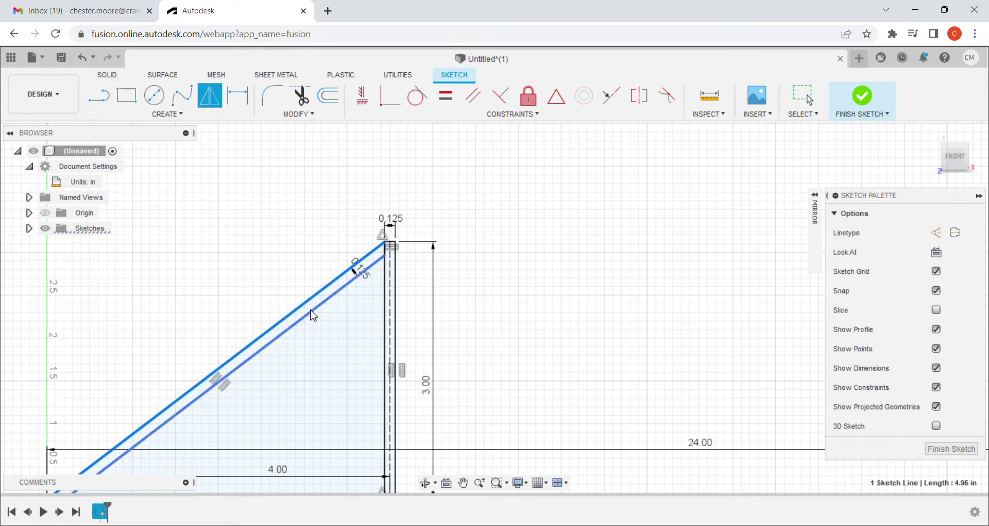
click(311, 310)
scroll(365, 255, up, 3)
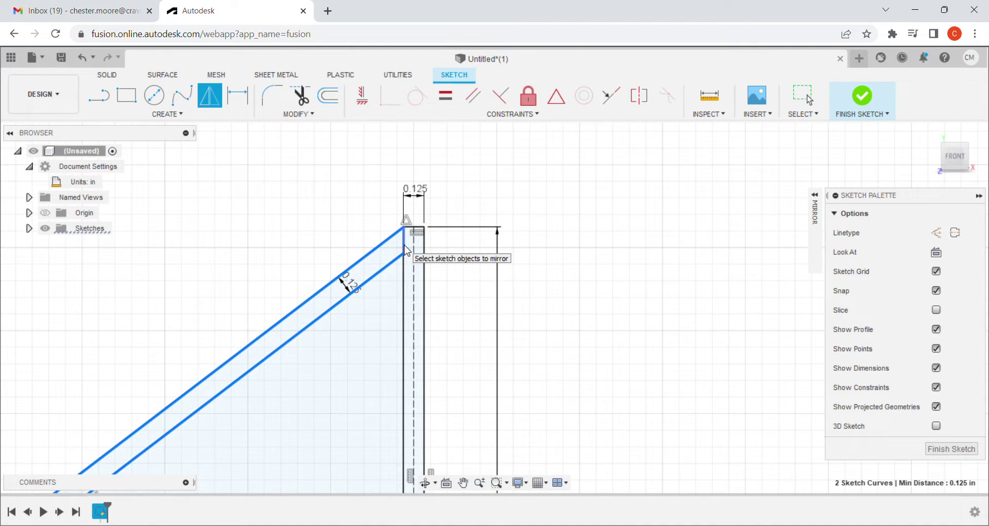
click(405, 245)
scroll(347, 311, down, 3)
middle_drag(333, 365, 455, 282)
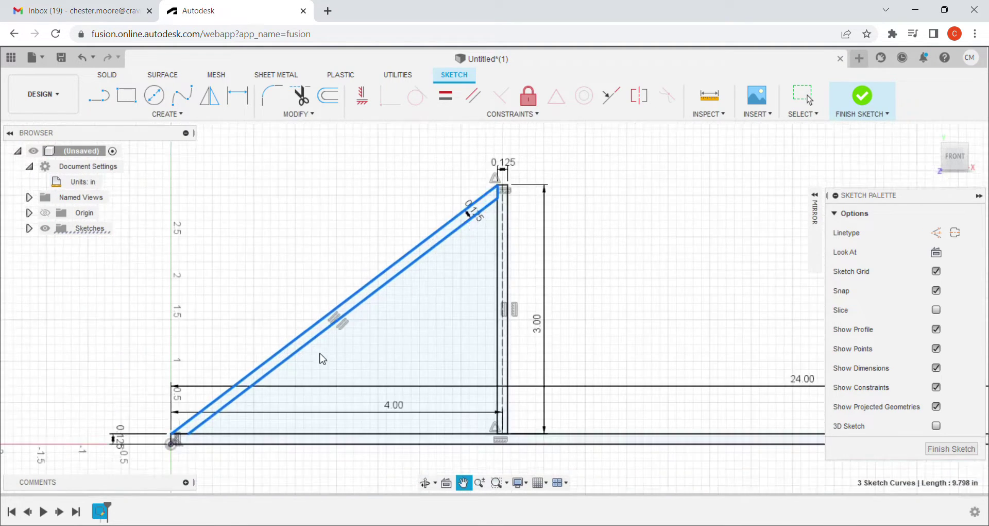
scroll(283, 404, up, 5)
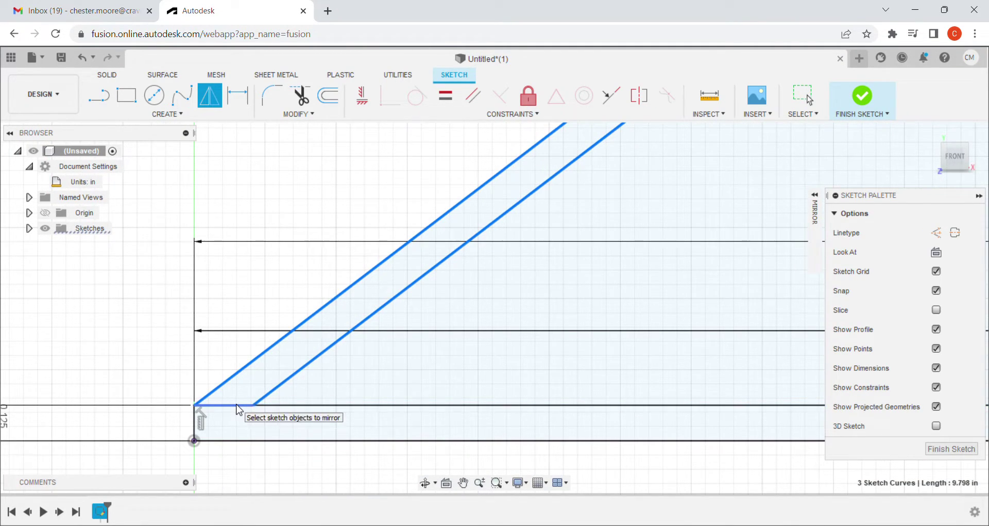
click(239, 410)
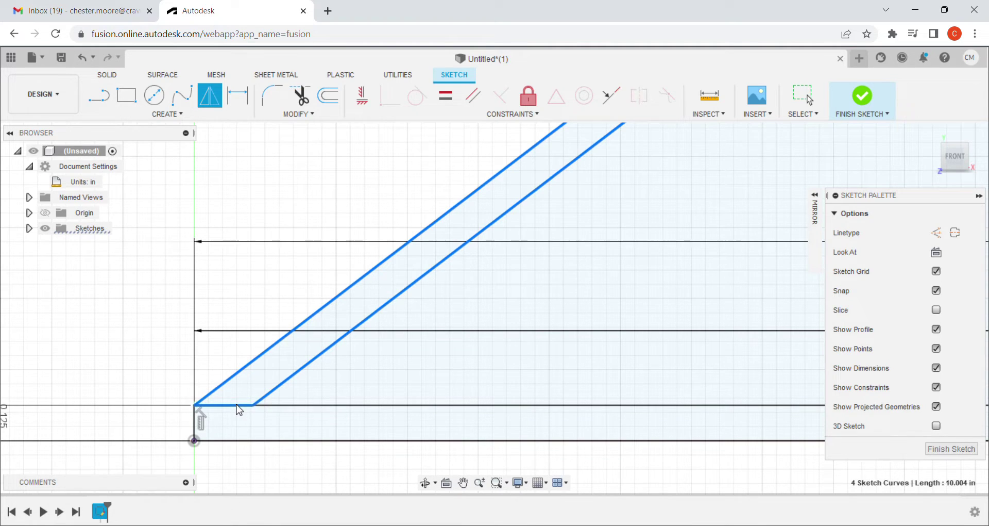
- Mirror the selected brace lines about the upright's dashed centerline
scroll(673, 198, down, 2)
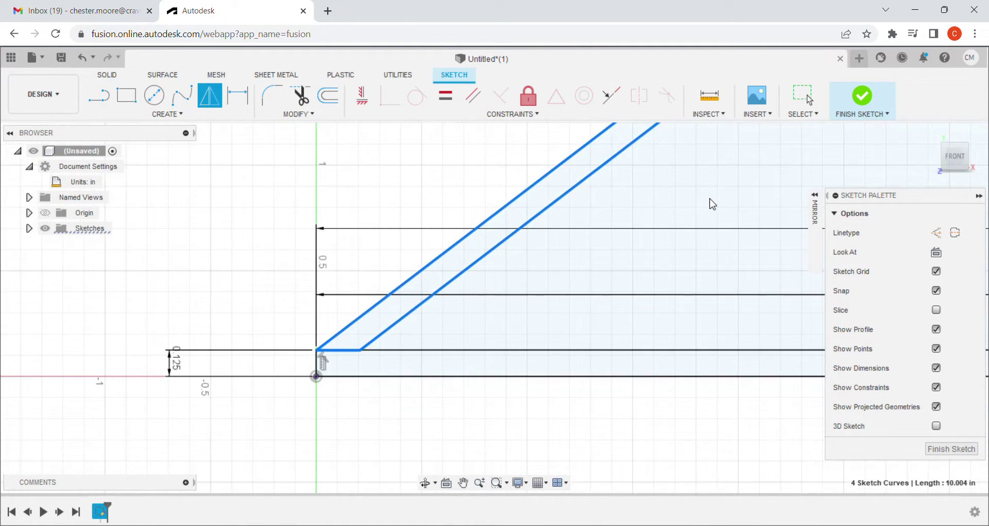
mouse_move(645, 254)
middle_down()
mouse_move(519, 340)
mouse_move(363, 418)
middle_up()
scroll(387, 407, down, 3)
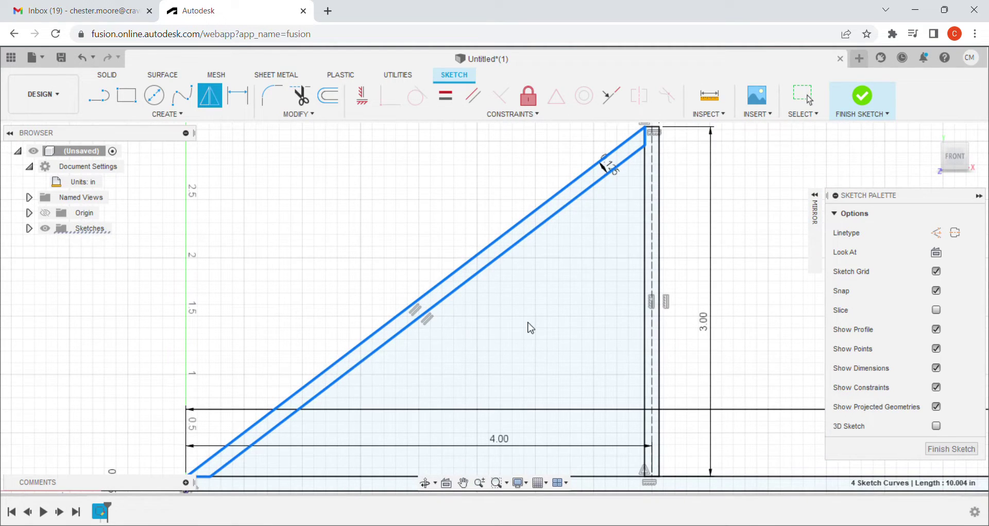
click(816, 216)
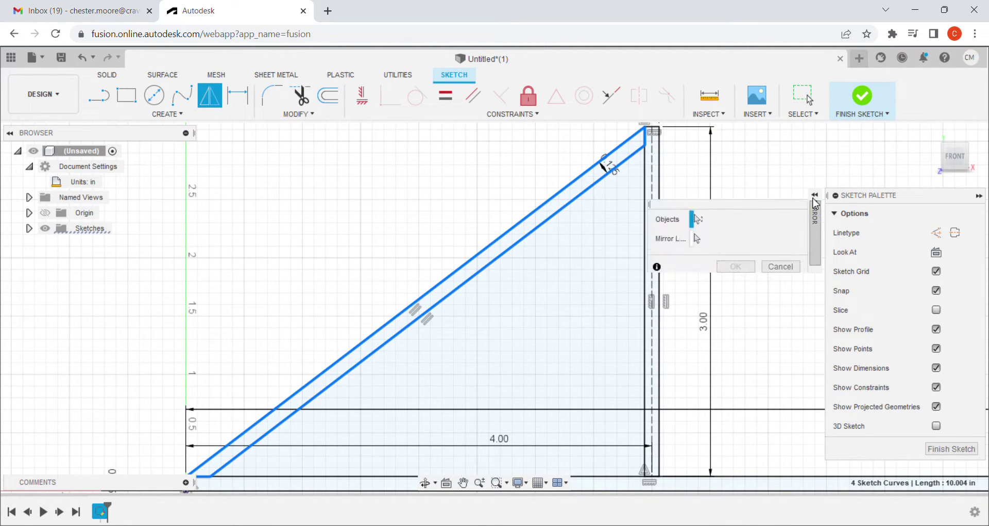
scroll(506, 302, down, 5)
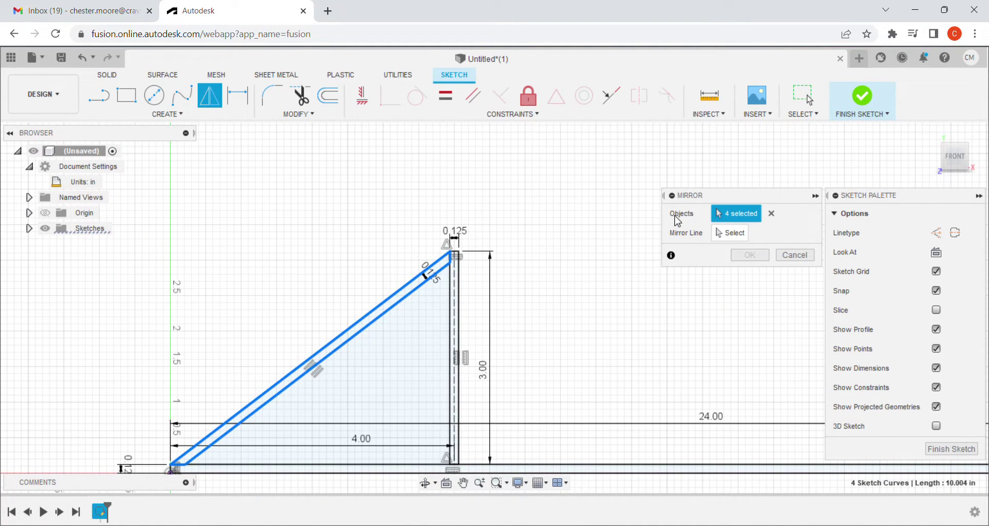
click(733, 236)
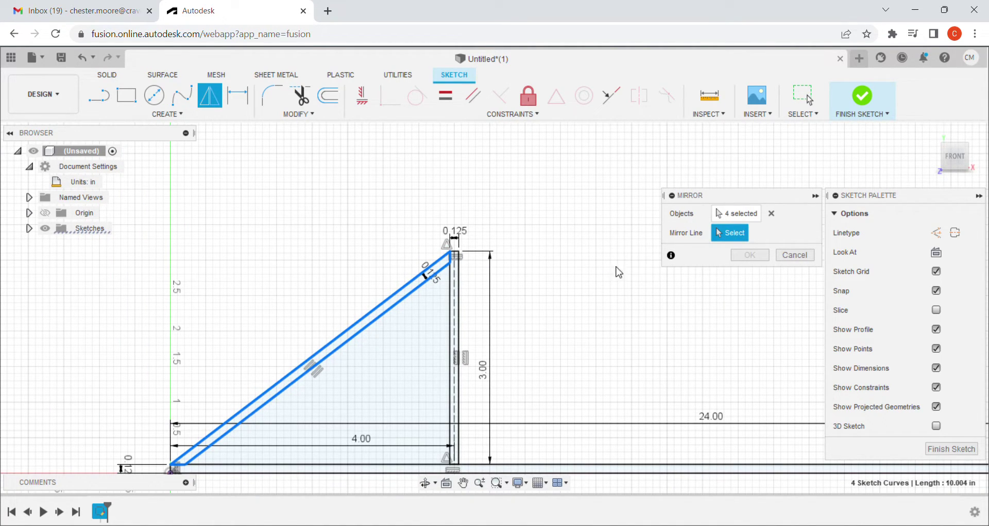
scroll(567, 282, up, 4)
scroll(388, 277, up, 1)
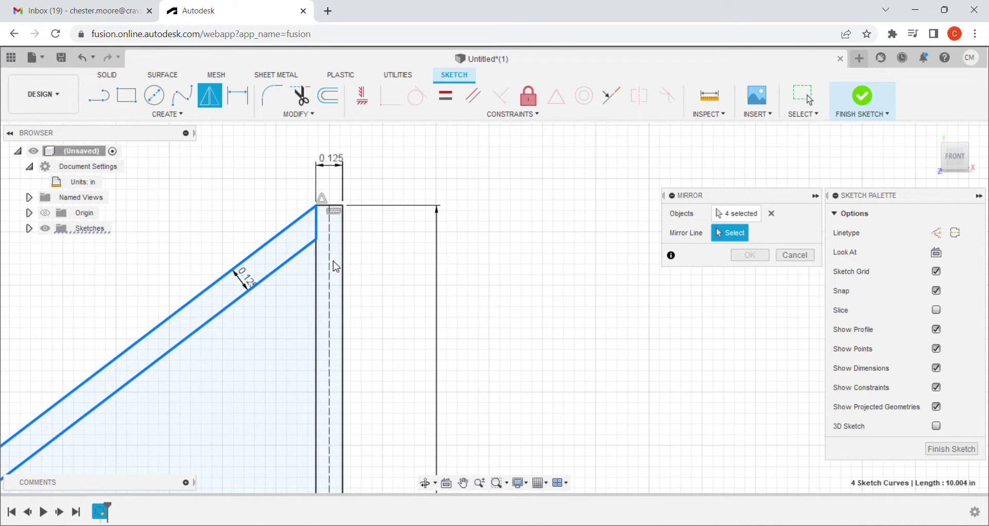
click(333, 265)
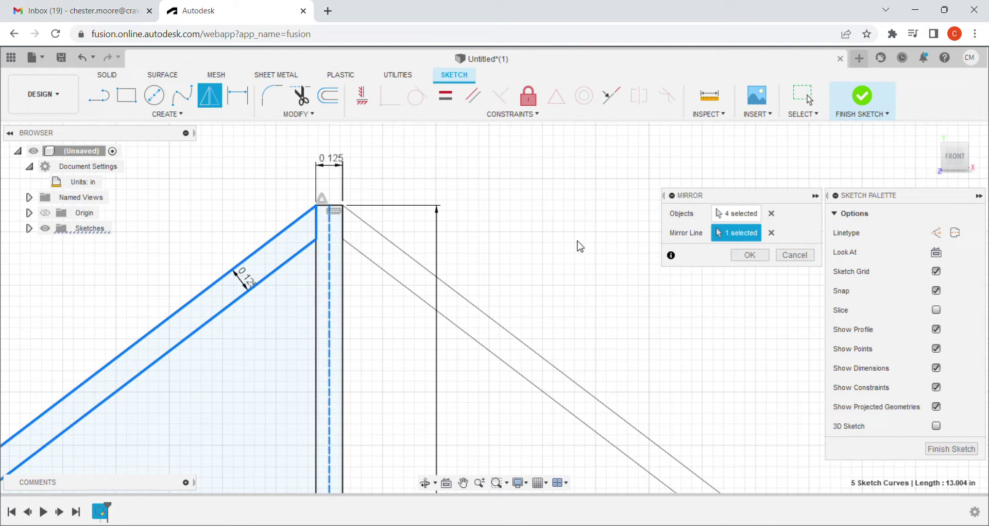
click(750, 254)
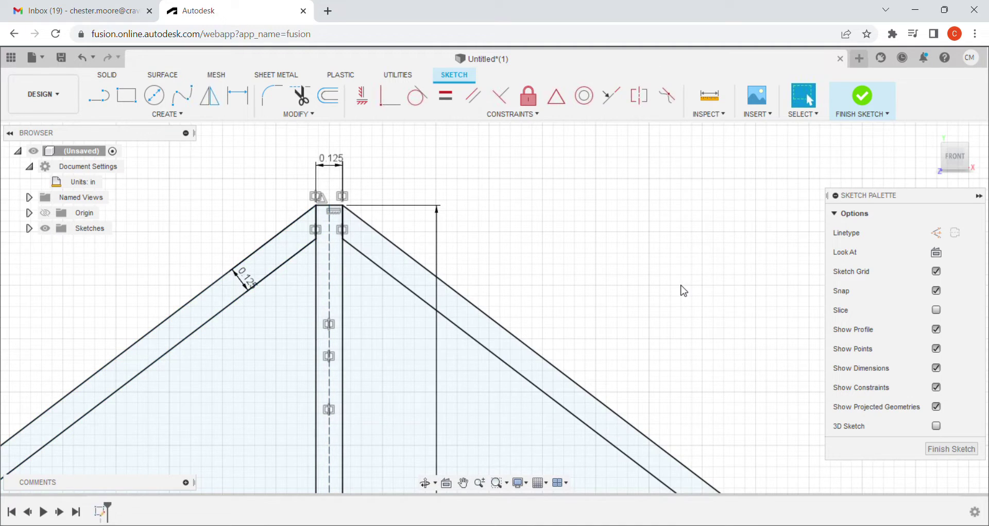
- Start a Rectangular Pattern and select the upright's two long vertical edges and its dashed centerline as objects
scroll(680, 287, down, 3)
middle_drag(728, 349, 511, 190)
scroll(543, 222, down, 2)
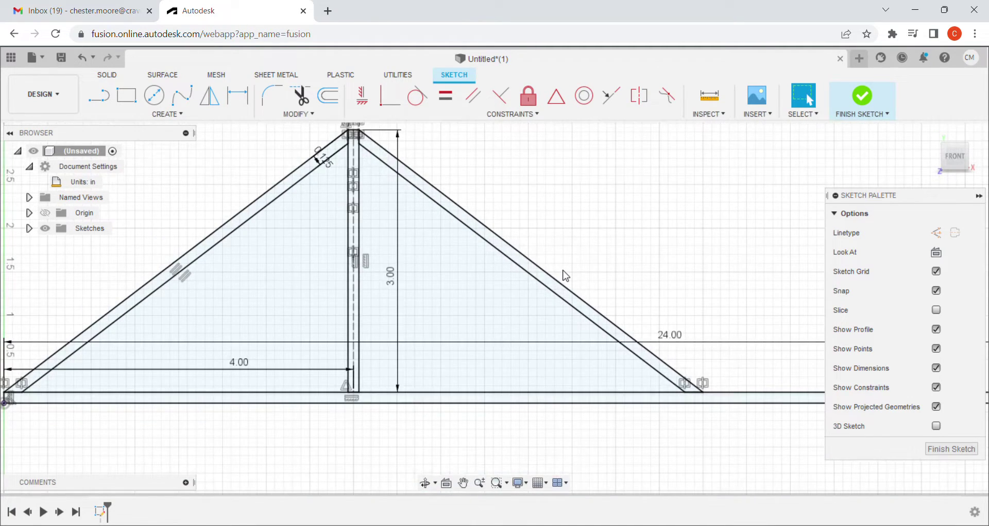
scroll(566, 276, up, 2)
scroll(589, 278, down, 2)
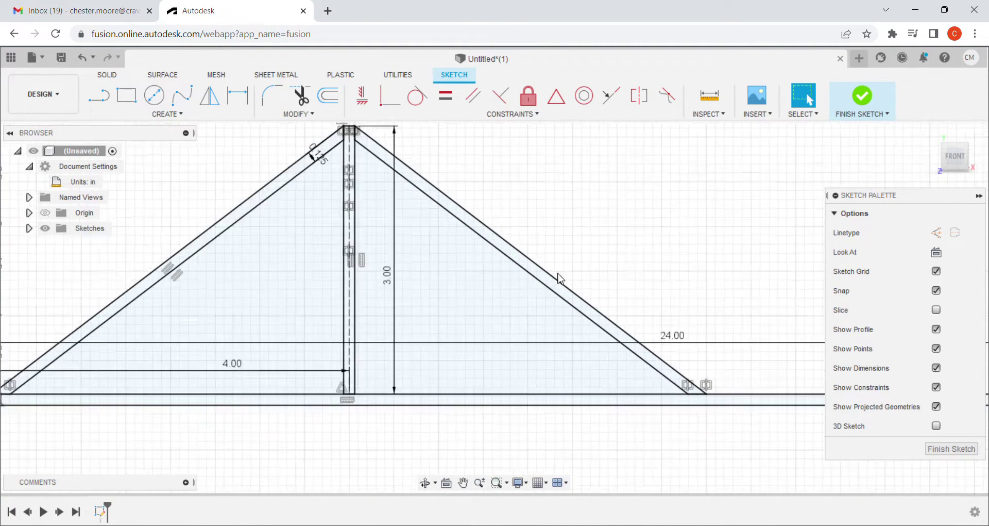
scroll(263, 145, up, 3)
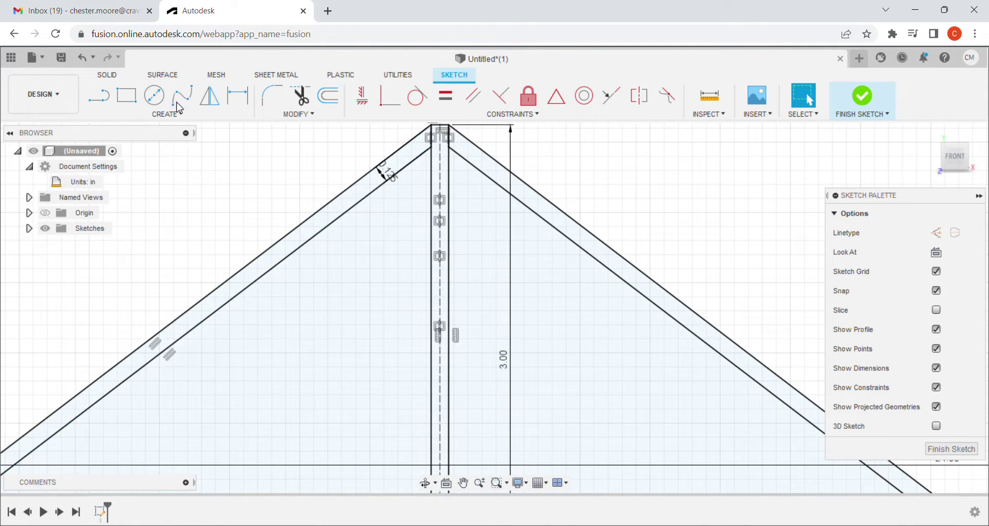
click(181, 120)
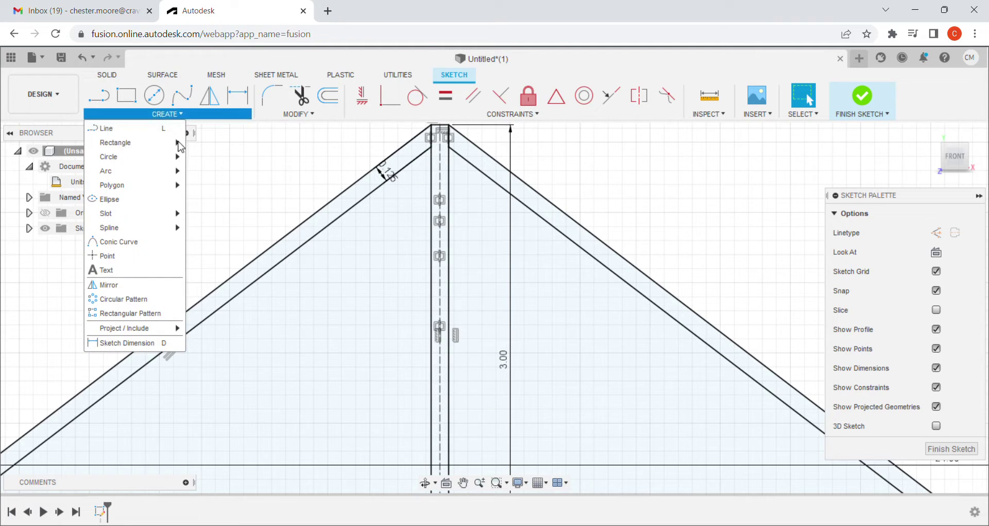
click(154, 314)
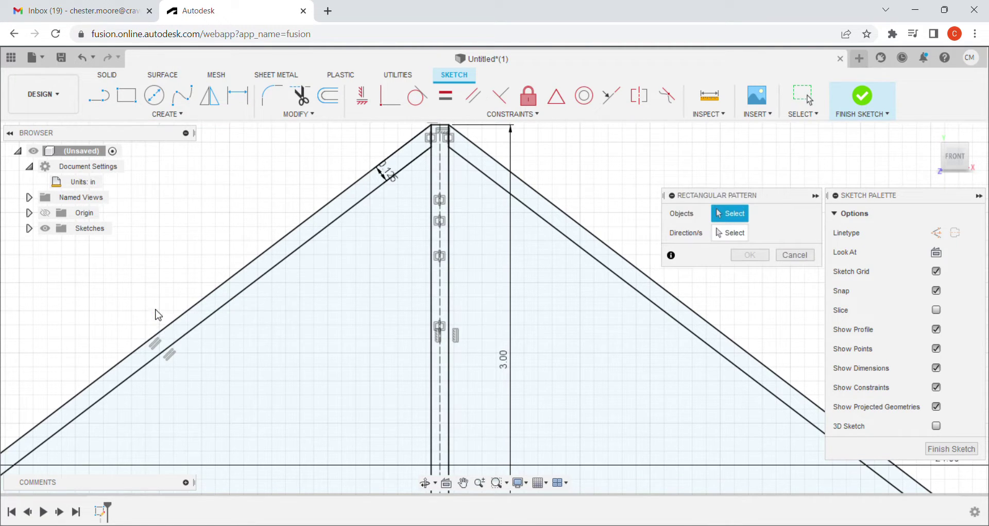
scroll(459, 254, up, 2)
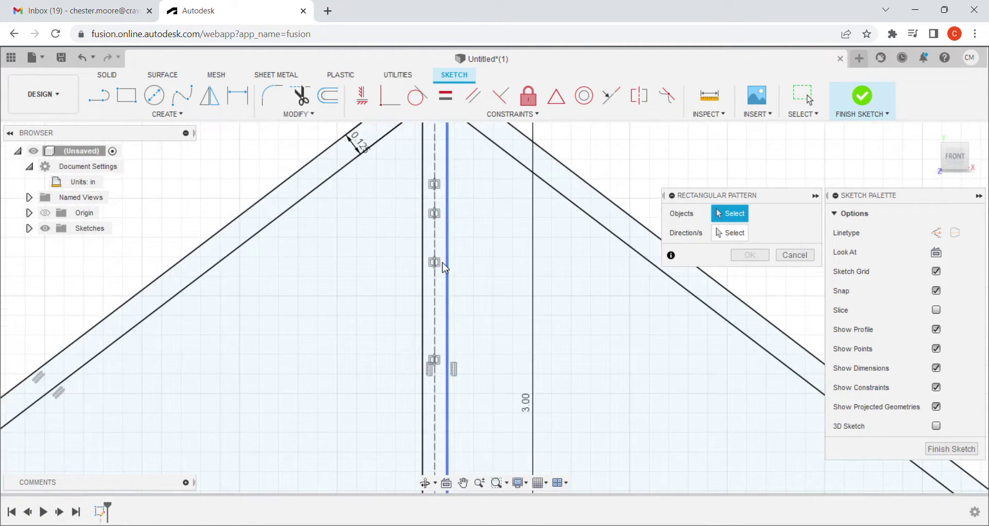
click(424, 281)
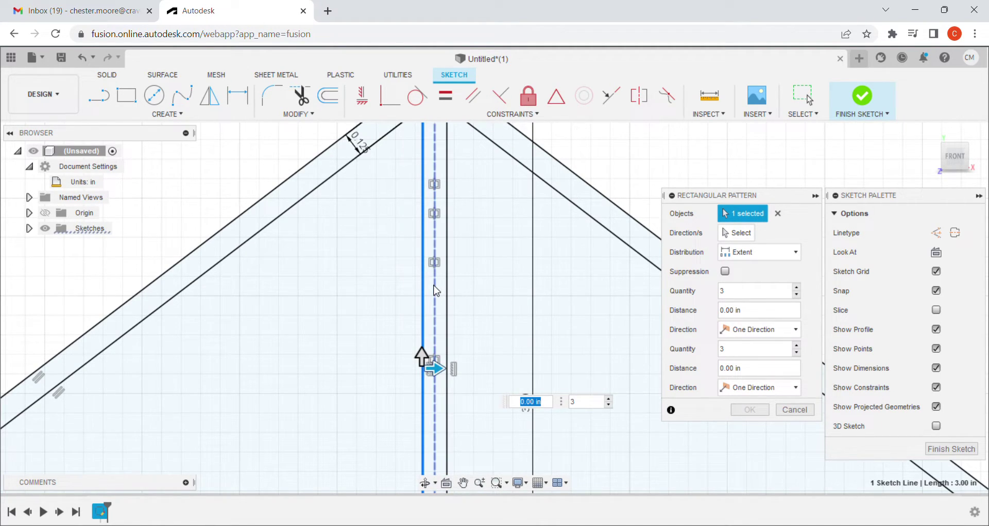
click(447, 296)
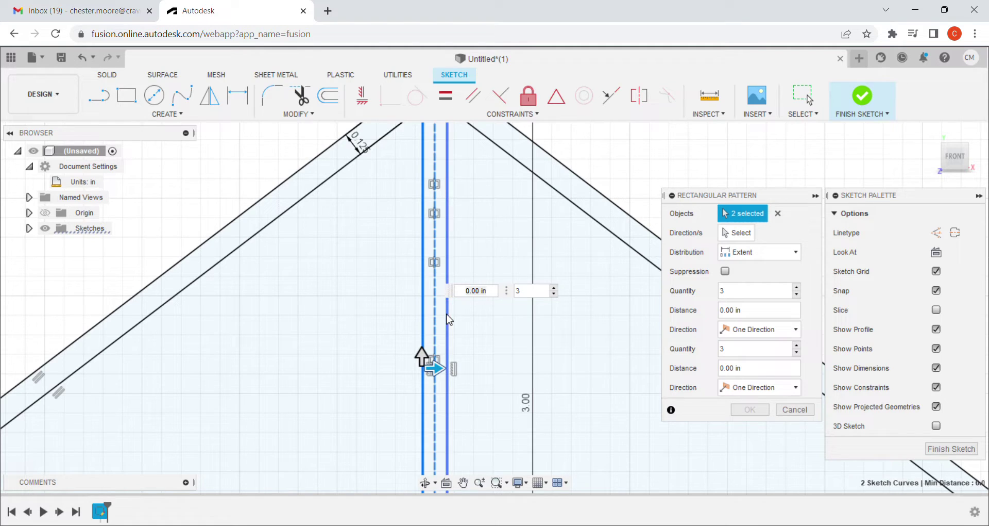
click(447, 314)
- Add the upright's short upper and lower edges to the rectangular pattern's objects
scroll(484, 168, down, 3)
middle_drag(478, 195, 475, 290)
scroll(459, 223, down, 1)
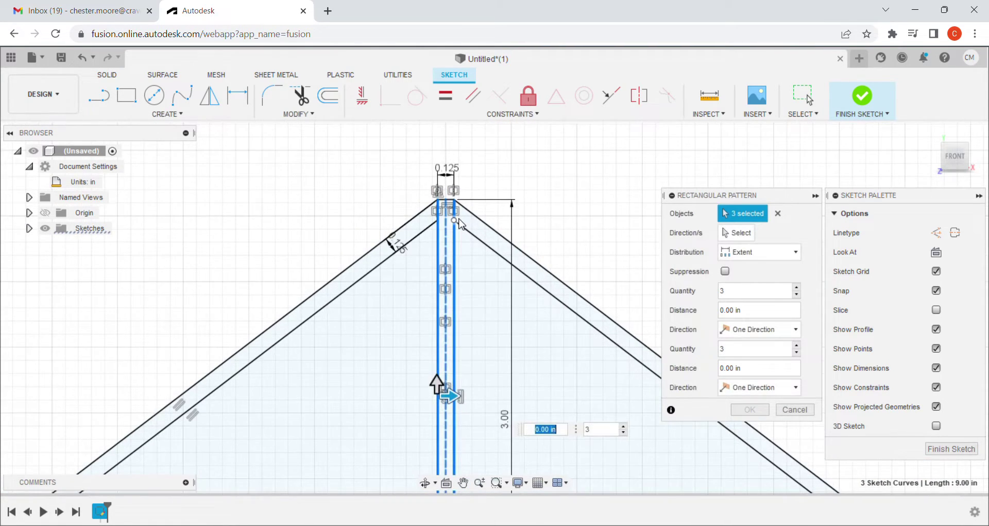
scroll(460, 222, up, 3)
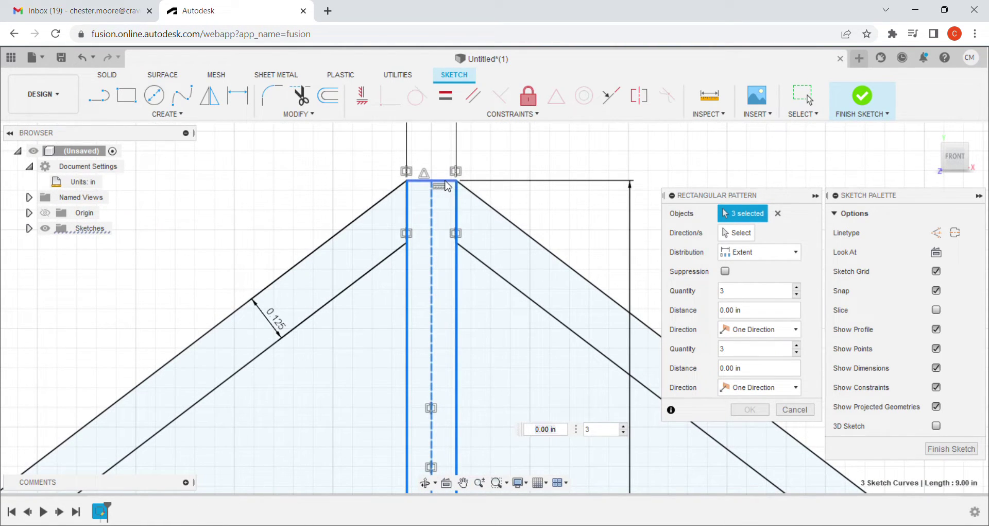
click(445, 181)
scroll(472, 253, down, 3)
middle_drag(488, 360, 489, 160)
scroll(515, 314, down, 1)
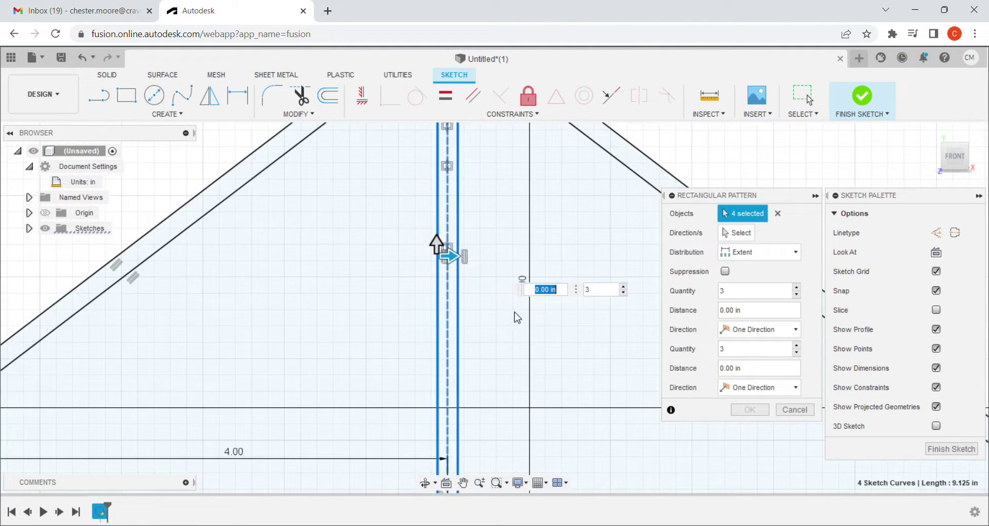
scroll(486, 407, down, 3)
middle_drag(523, 322, 527, 290)
scroll(450, 365, up, 6)
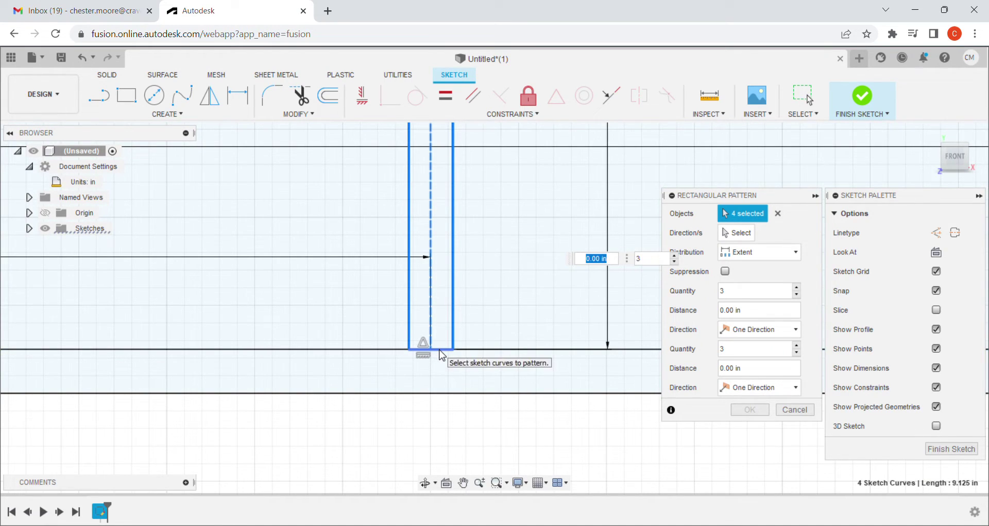
click(442, 349)
- Set the upright's horizontal pattern to a quantity of 5 over a distance of 16 in along the base strip
scroll(528, 283, down, 2)
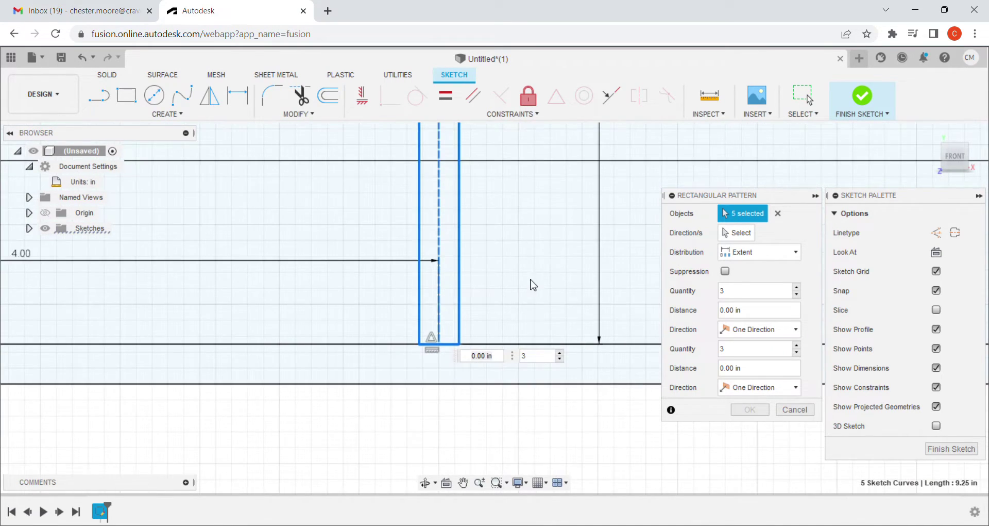
middle_drag(507, 277, 392, 371)
scroll(446, 291, down, 3)
scroll(486, 278, down, 3)
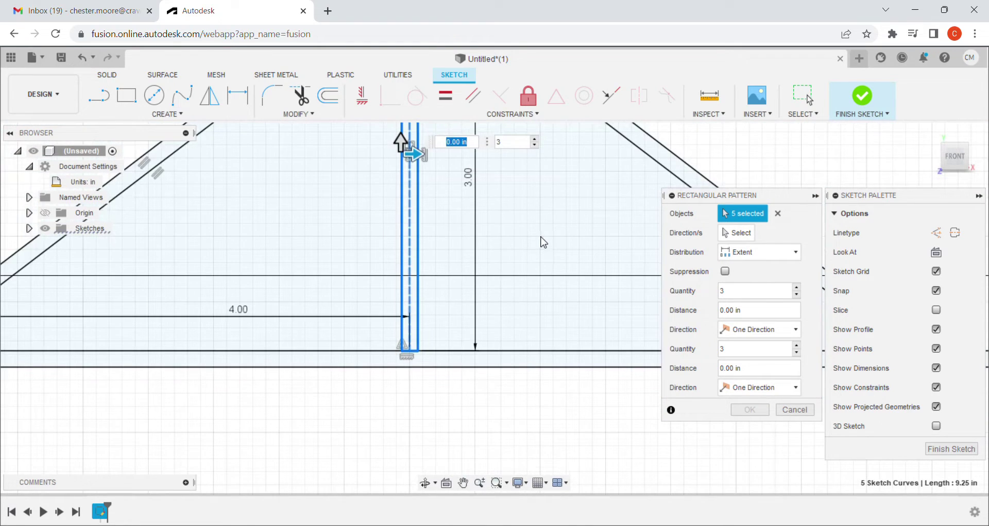
middle_drag(529, 238, 422, 318)
scroll(415, 322, down, 3)
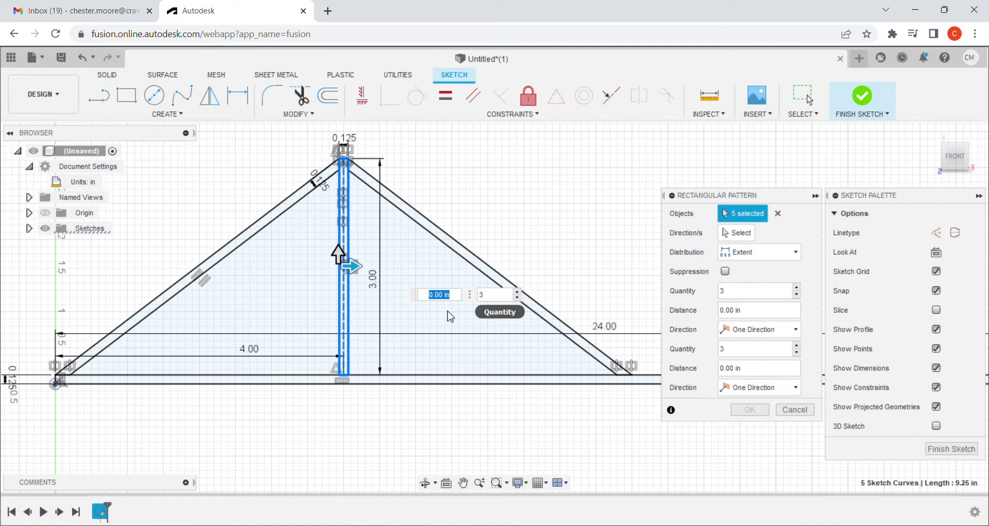
click(524, 296)
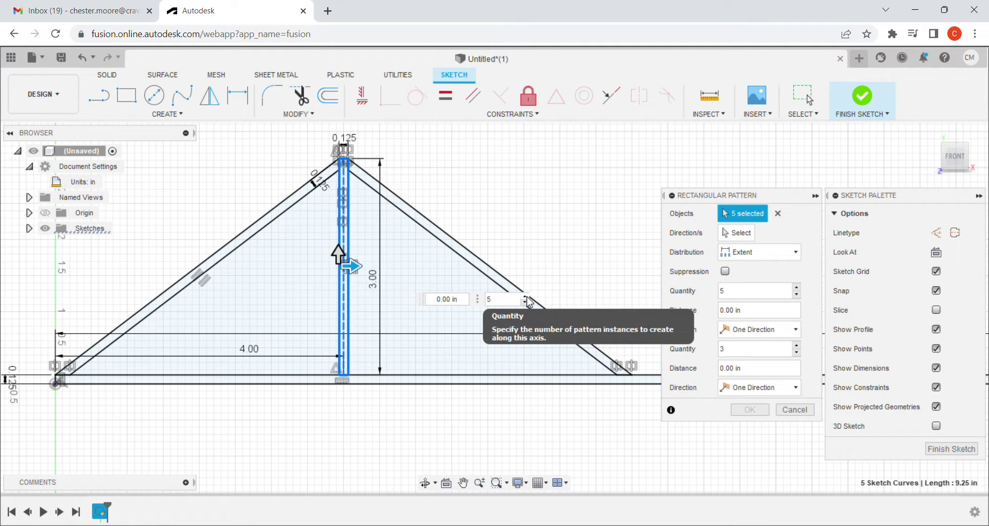
click(456, 299)
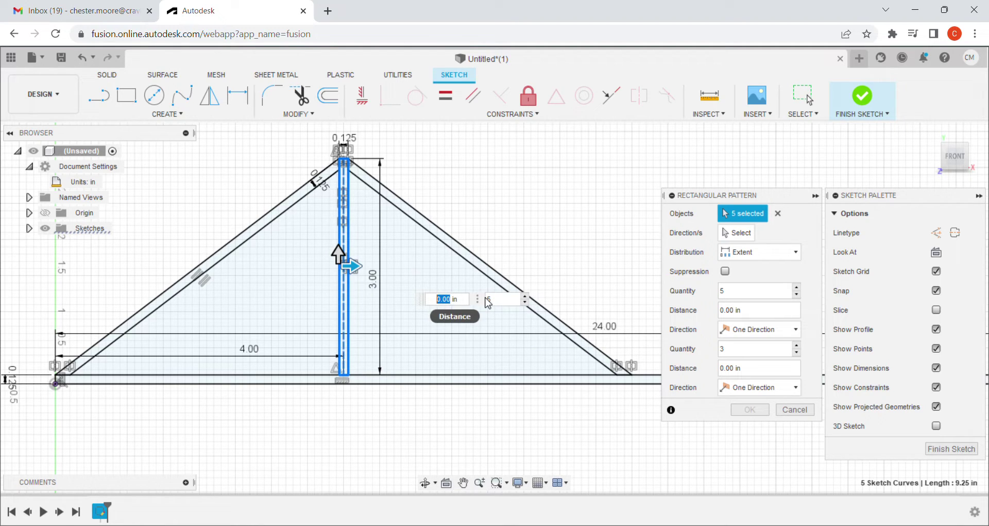
text(16)
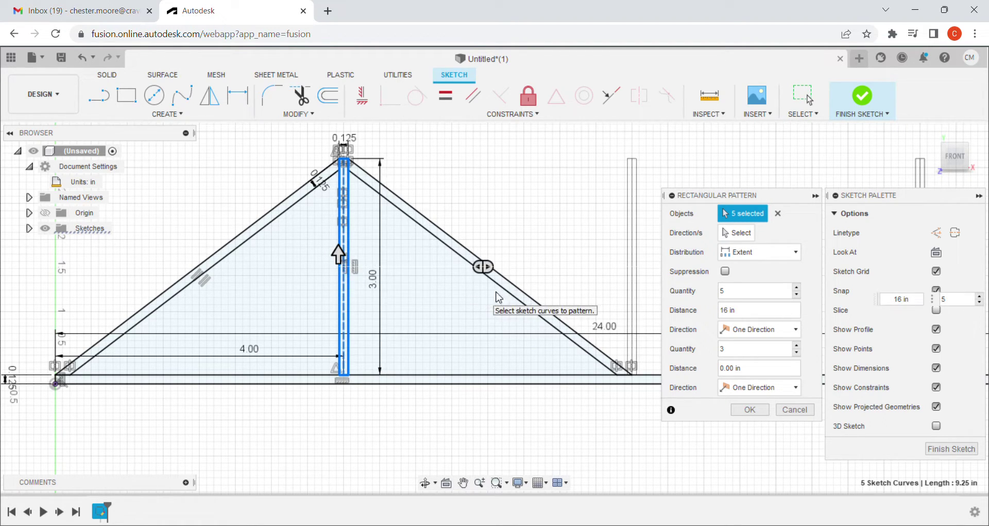
scroll(585, 250, down, 5)
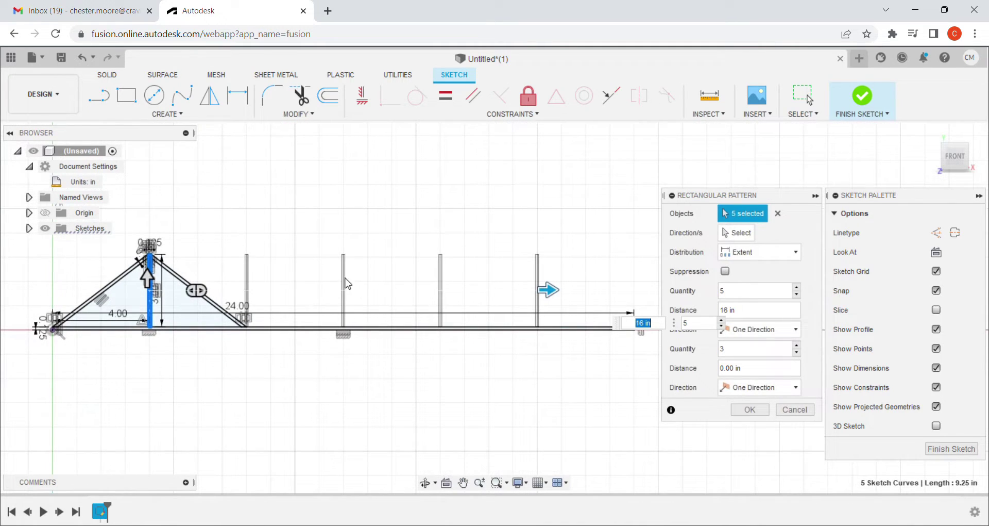
middle_drag(540, 220, 570, 212)
scroll(570, 212, down, 3)
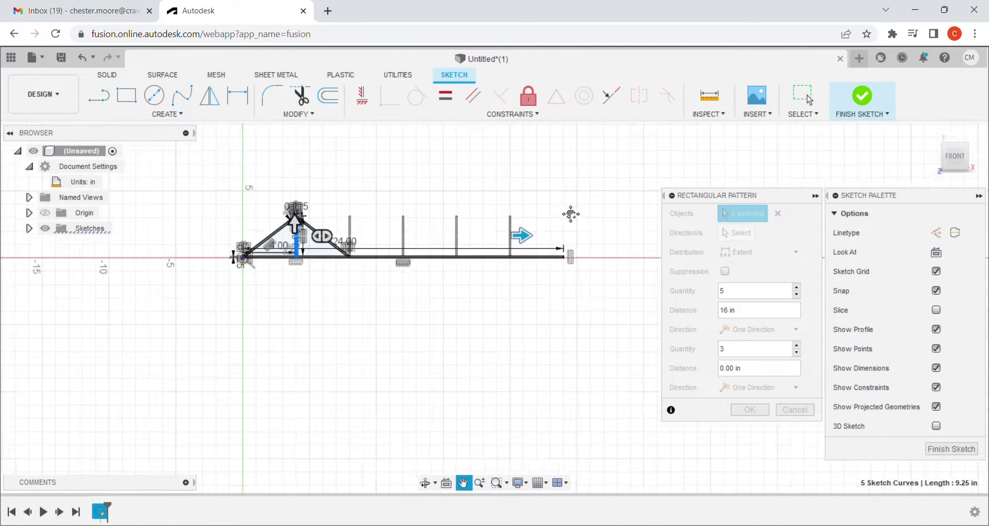
- Set the upright pattern's distance to 16 in+(1/16)*4 and create the pattern
scroll(541, 216, up, 5)
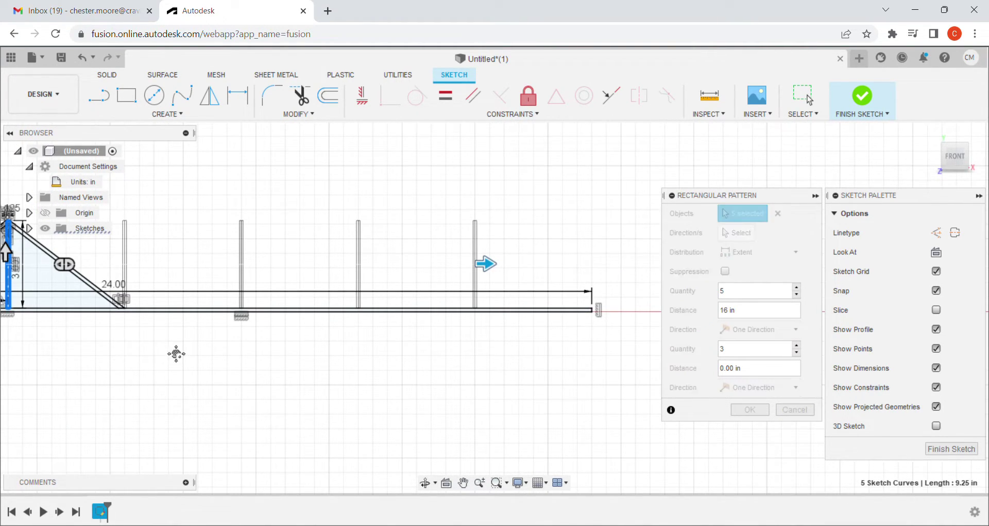
scroll(177, 348, up, 5)
scroll(311, 324, up, 3)
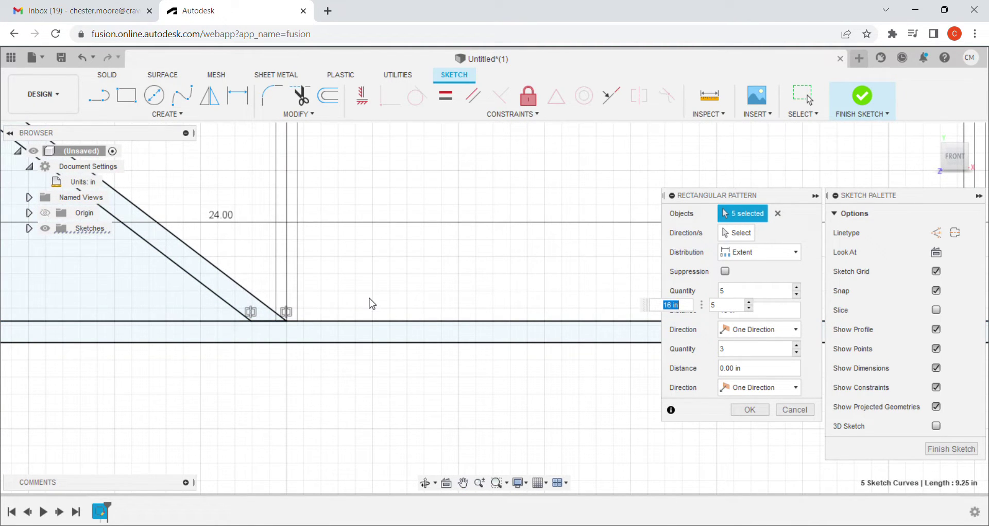
scroll(391, 268, down, 2)
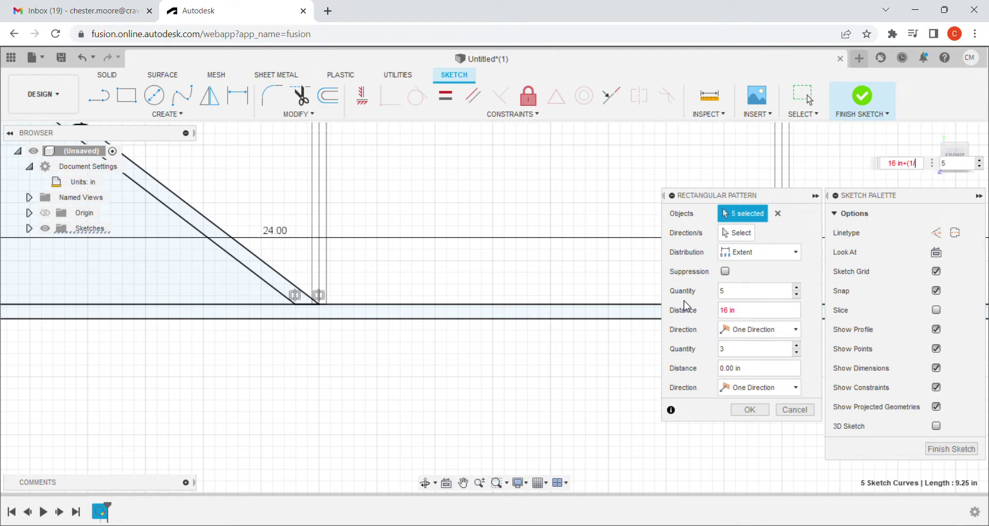
text(6)*4)
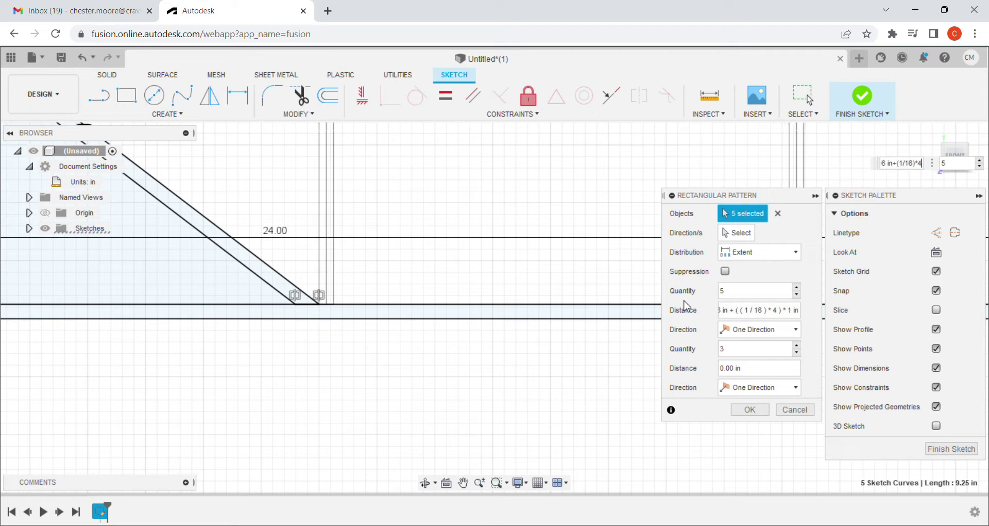
key(Return)
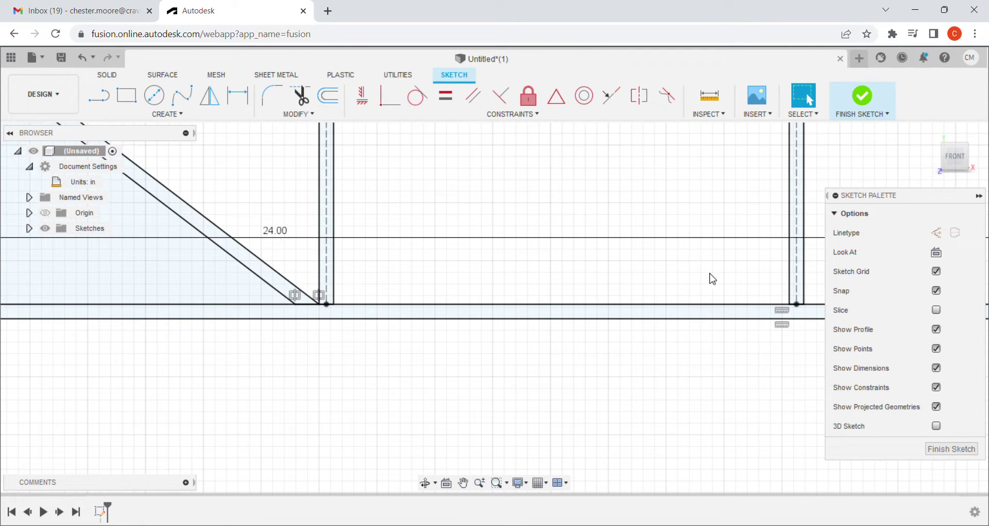
- Measure the distance from the last patterned upright's dashed centerline to the far end edge of the base strip
scroll(397, 235, down, 5)
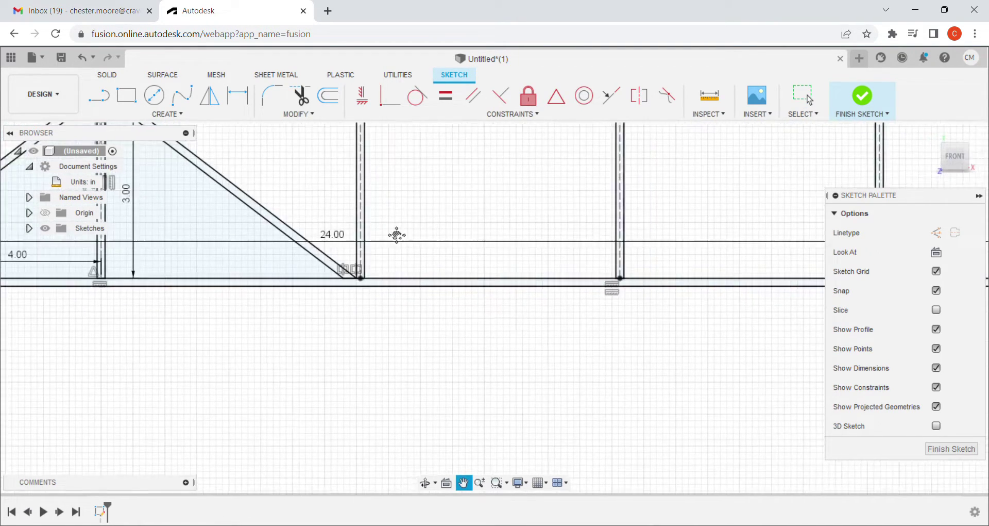
scroll(630, 237, down, 6)
middle_drag(774, 248, 593, 246)
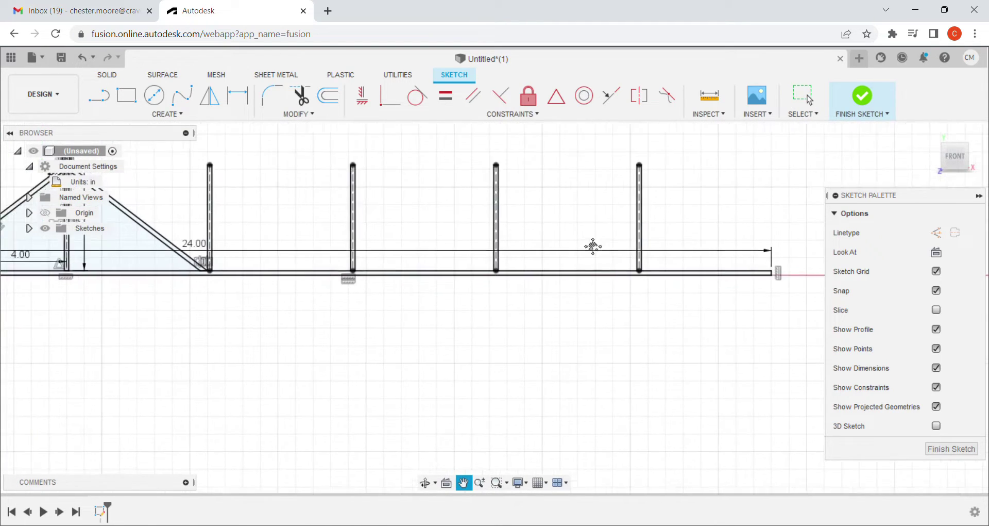
scroll(563, 237, down, 2)
scroll(579, 233, up, 6)
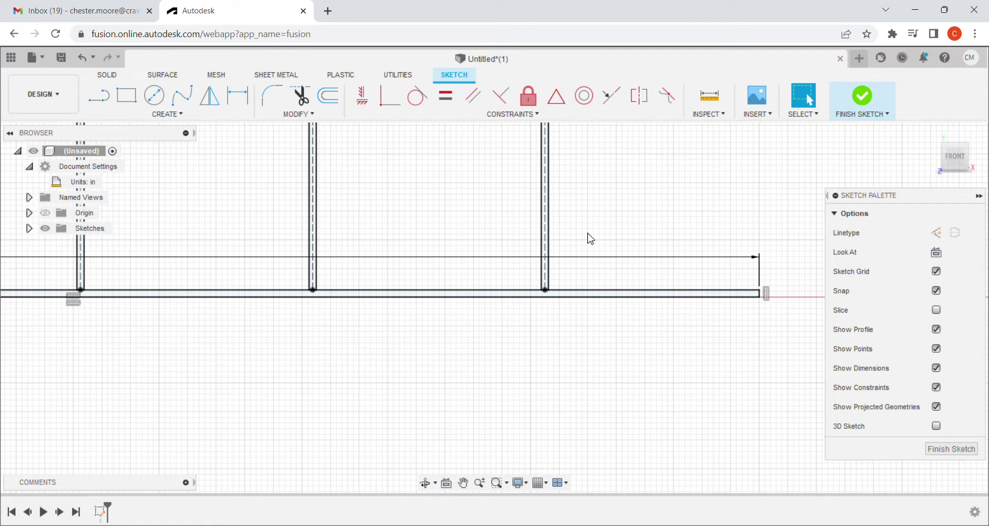
scroll(592, 238, down, 3)
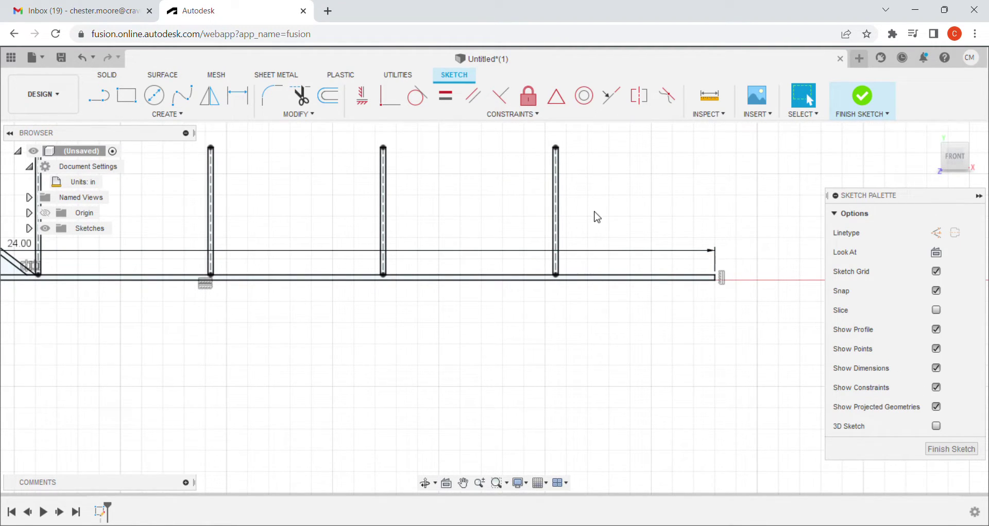
click(706, 105)
scroll(601, 250, up, 5)
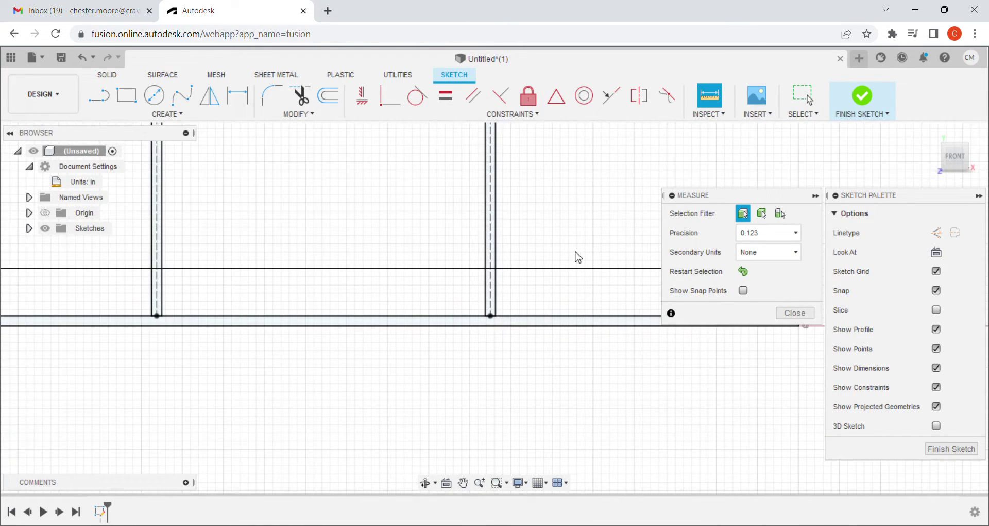
scroll(493, 223, down, 2)
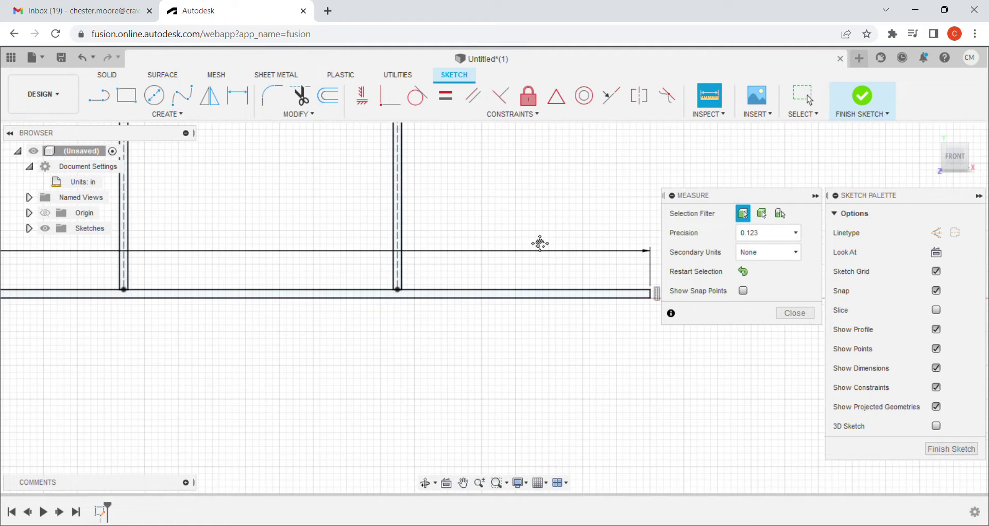
scroll(539, 242, down, 1)
scroll(388, 267, up, 3)
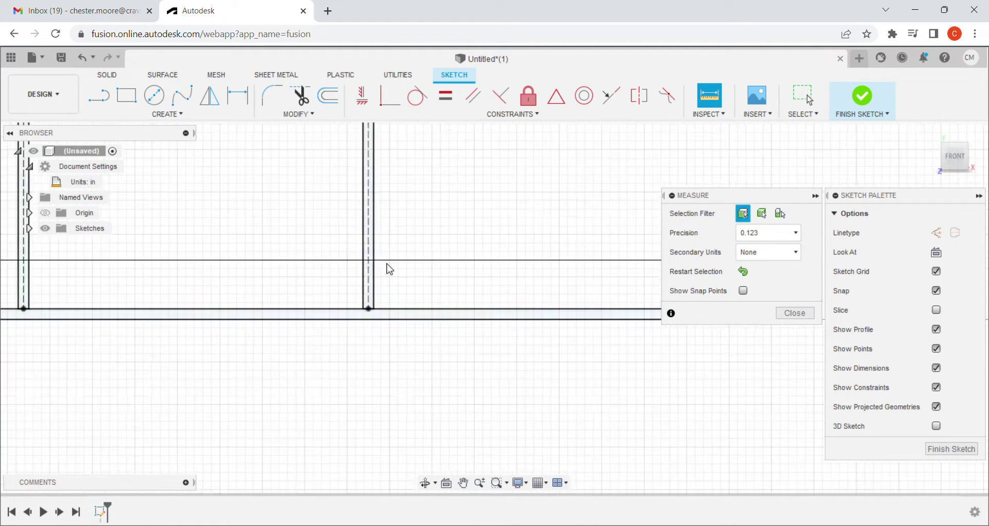
click(373, 297)
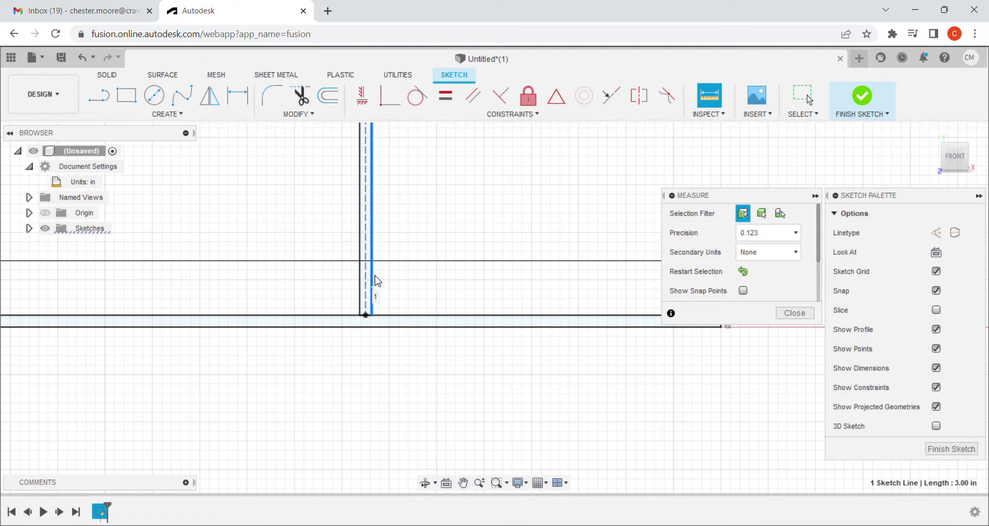
click(367, 285)
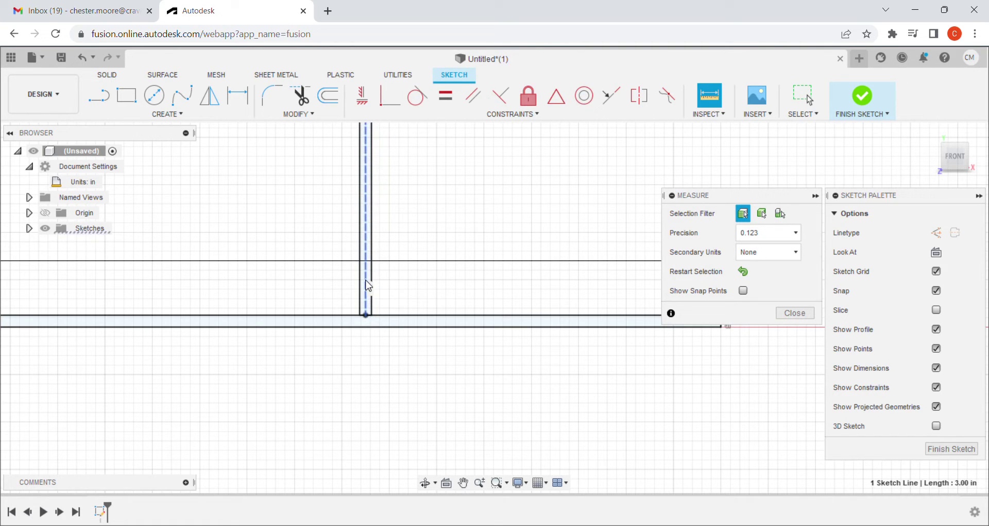
scroll(554, 271, down, 2)
middle_drag(599, 244, 446, 221)
scroll(499, 254, down, 1)
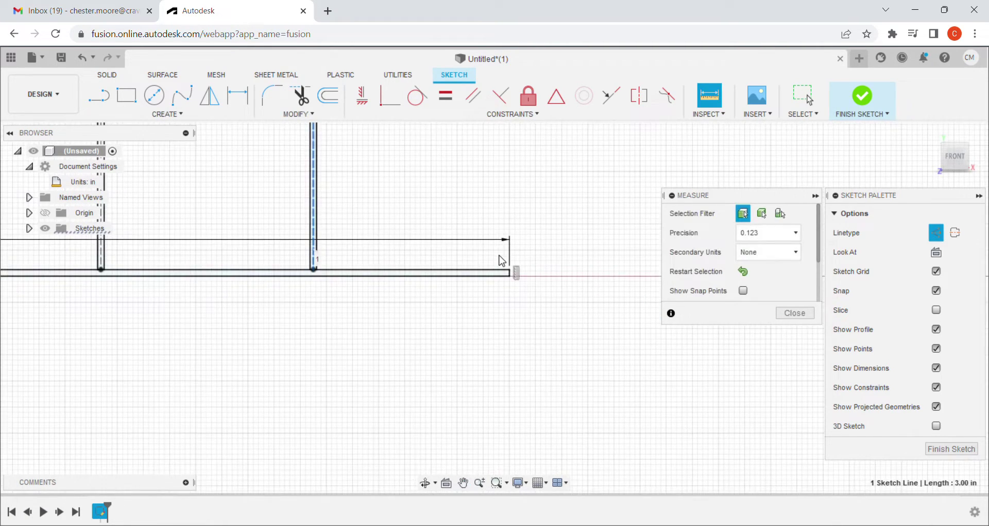
scroll(518, 281, up, 4)
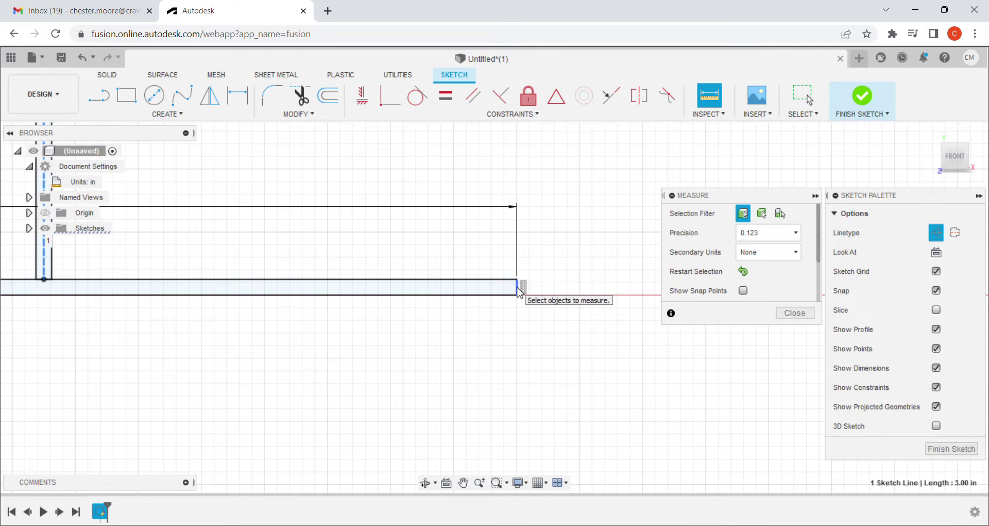
click(517, 287)
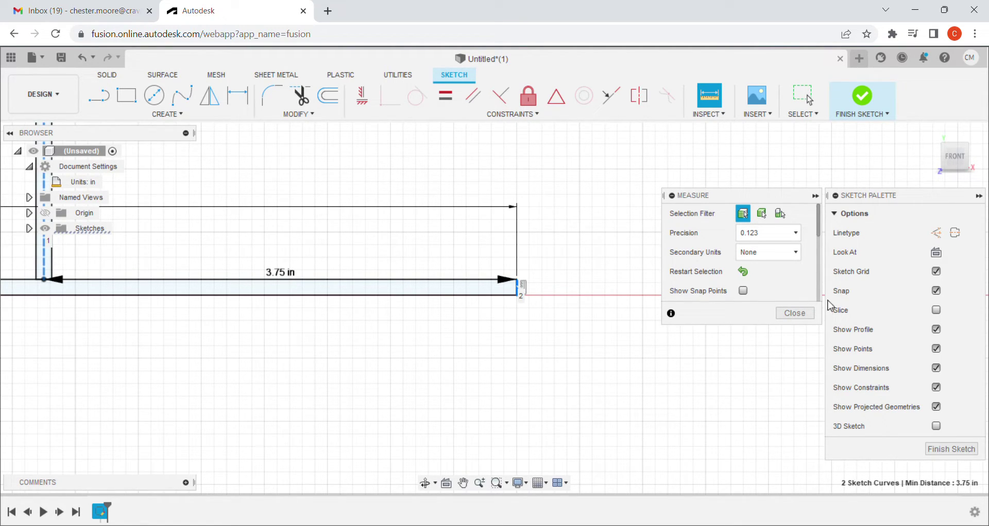
scroll(307, 296, down, 3)
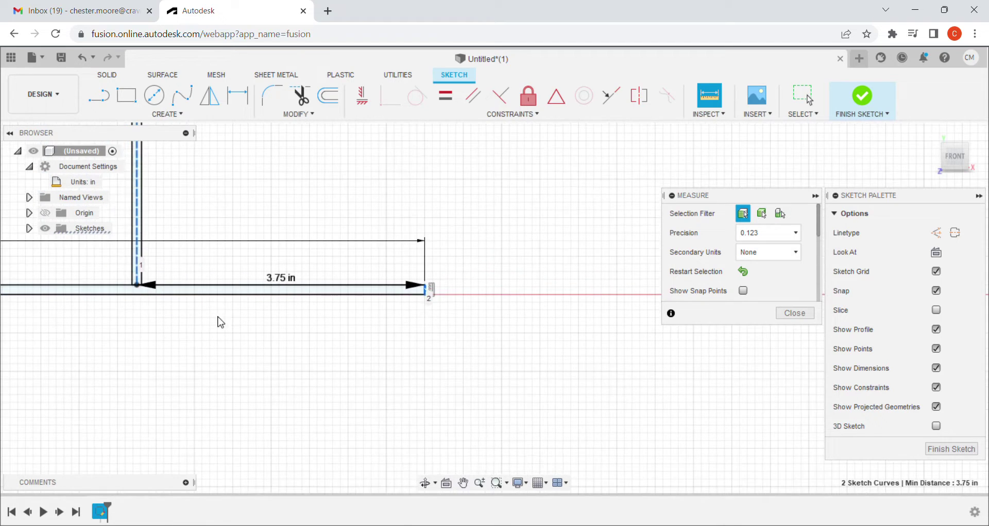
middle_drag(197, 335, 618, 360)
scroll(366, 320, down, 2)
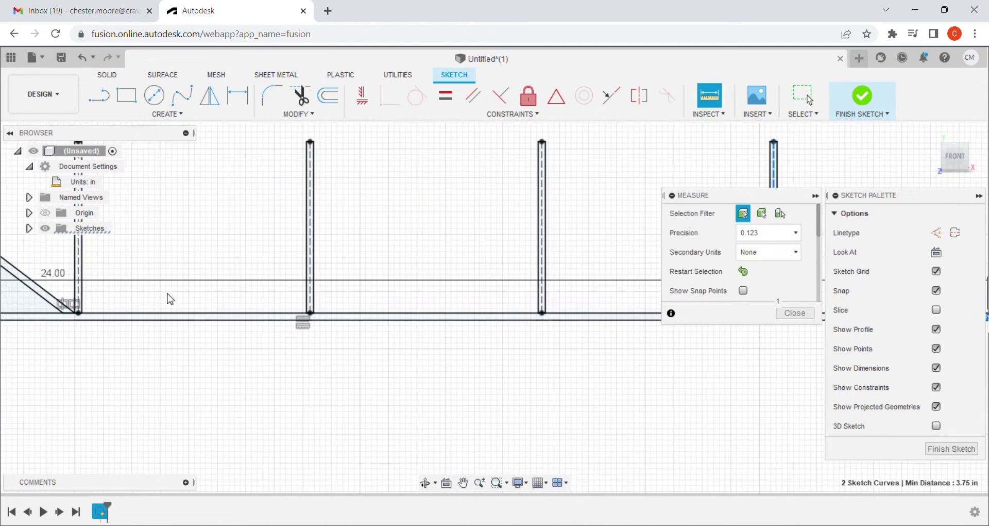
middle_drag(142, 300, 394, 309)
scroll(285, 301, down, 1)
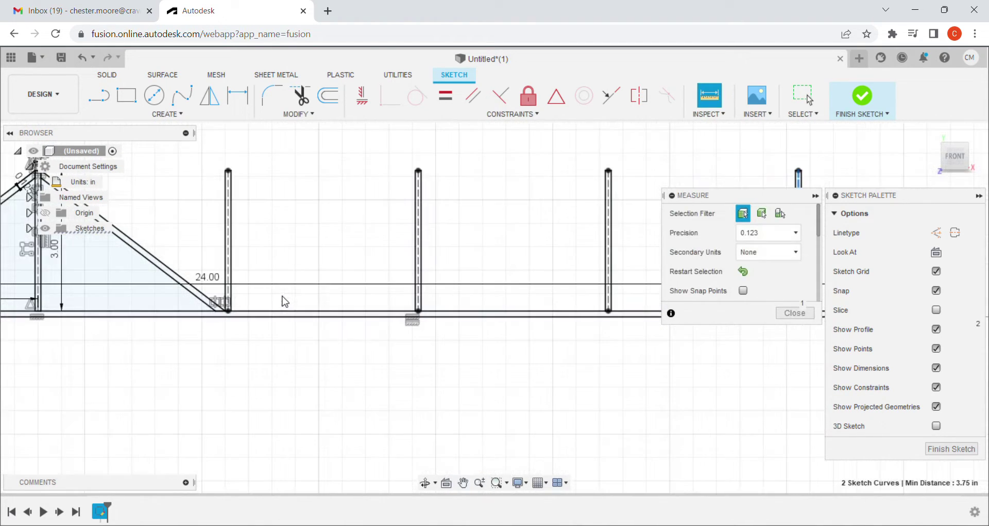
click(793, 314)
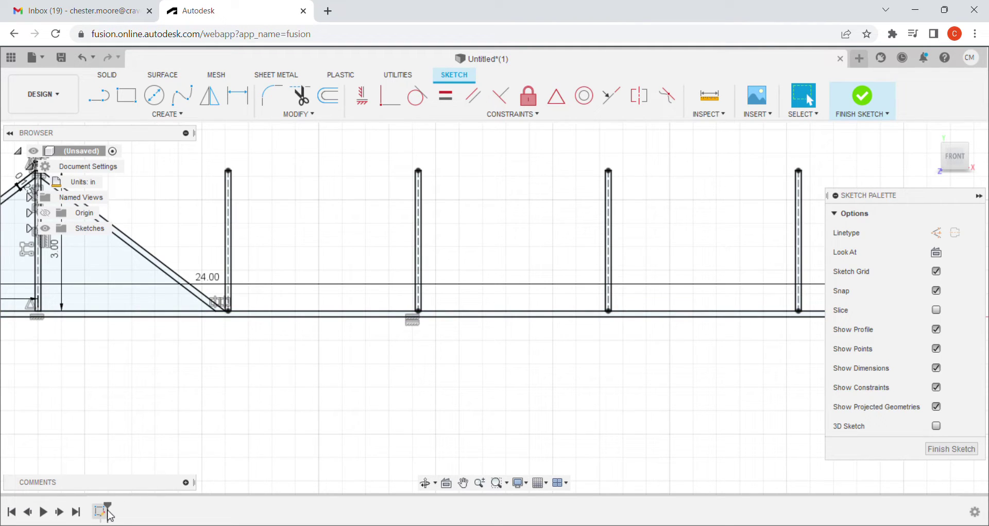
- Undo the rectangular pattern of the uprights
scroll(252, 380, down, 1)
middle_drag(630, 392, 492, 432)
scroll(531, 396, down, 2)
scroll(531, 353, up, 2)
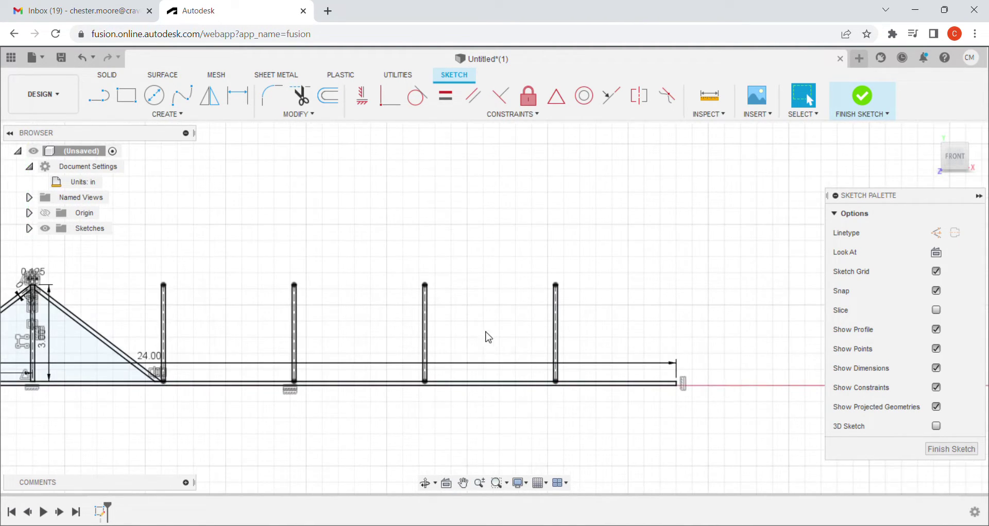
scroll(490, 304, up, 1)
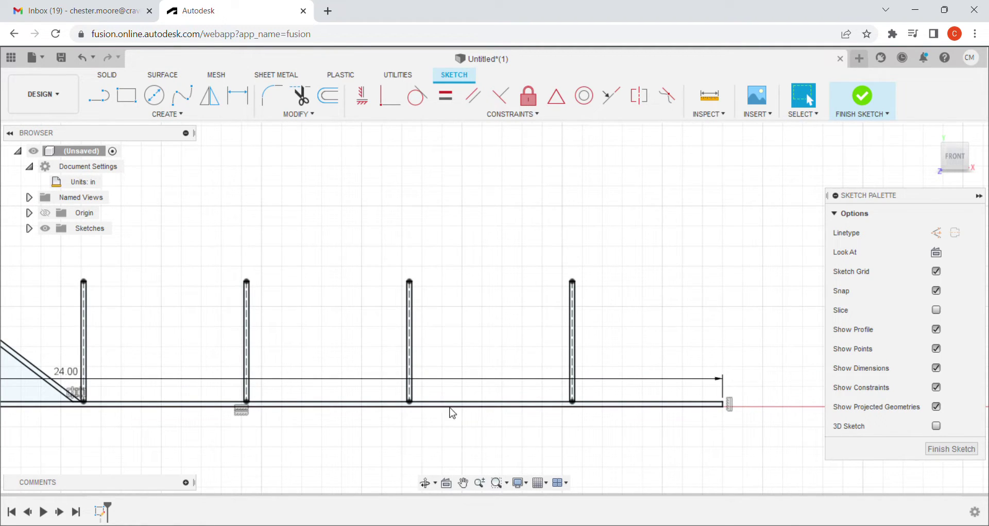
middle_drag(502, 425, 673, 380)
scroll(781, 304, down, 2)
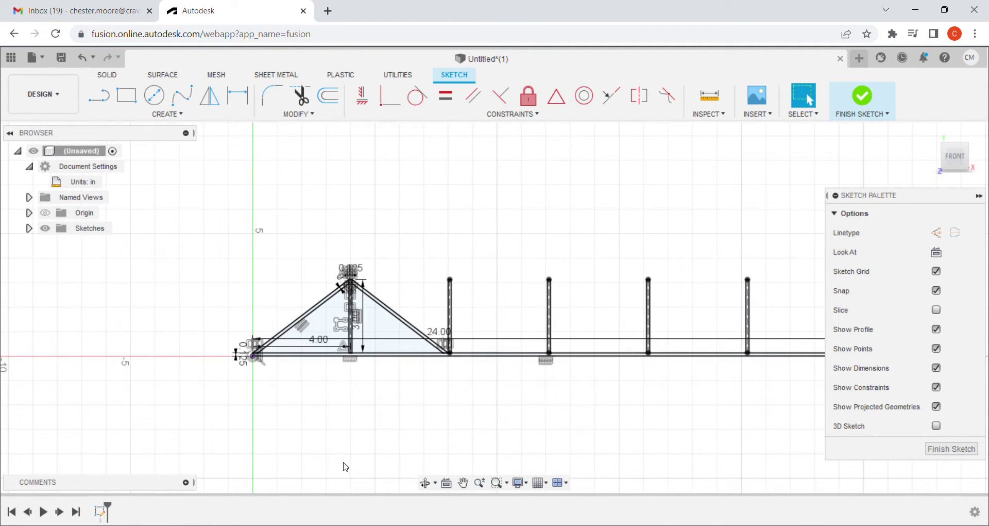
key(ctrl+z)
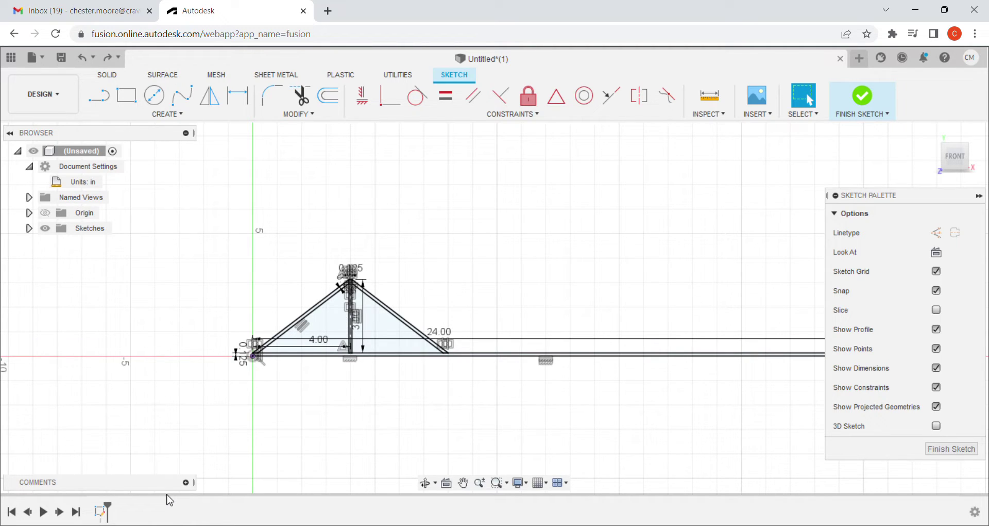
- Start a new Rectangular Pattern with the upright's two long vertical edges and its dashed centerline as objects
scroll(330, 345, up, 5)
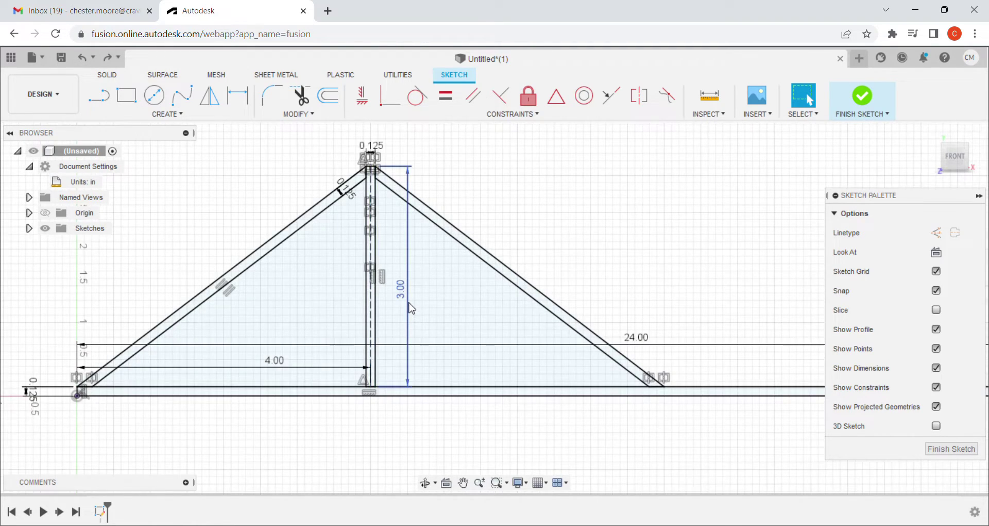
scroll(422, 286, down, 2)
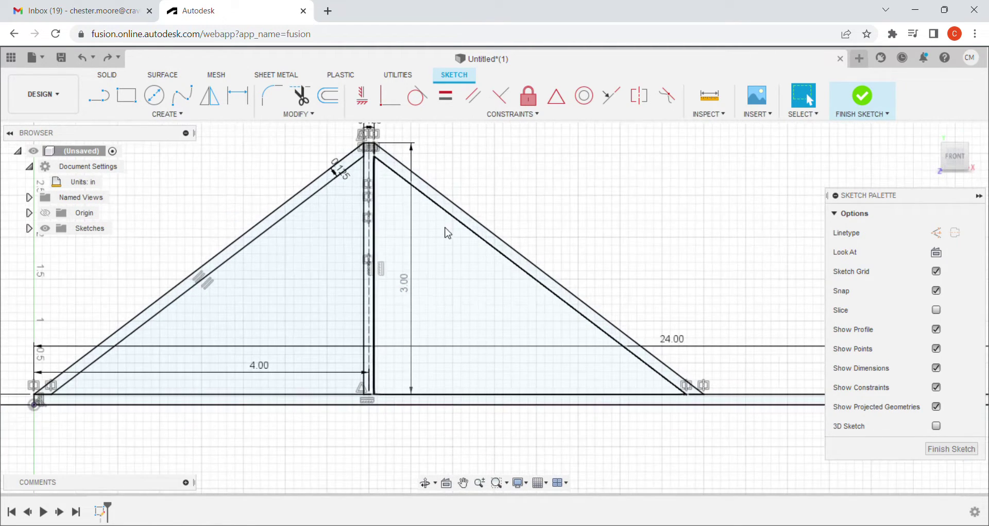
click(184, 114)
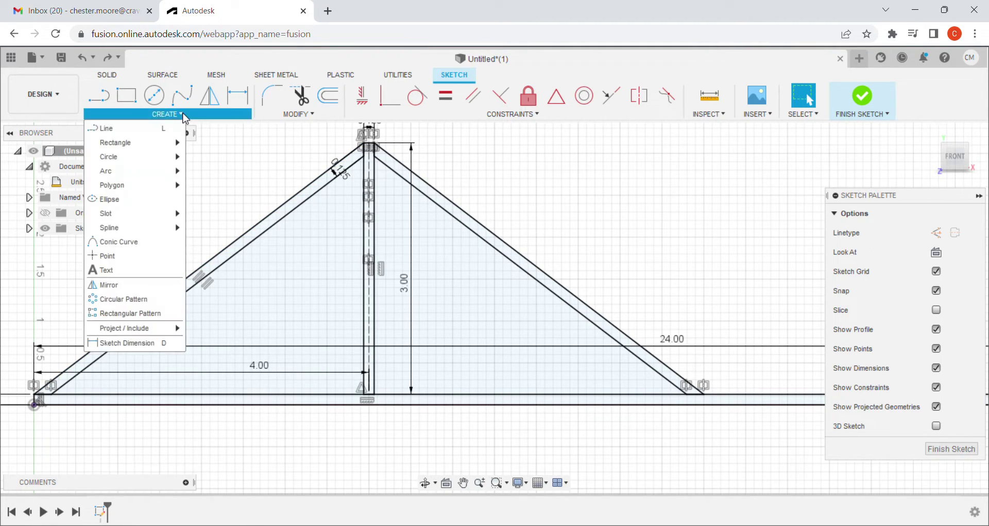
click(139, 313)
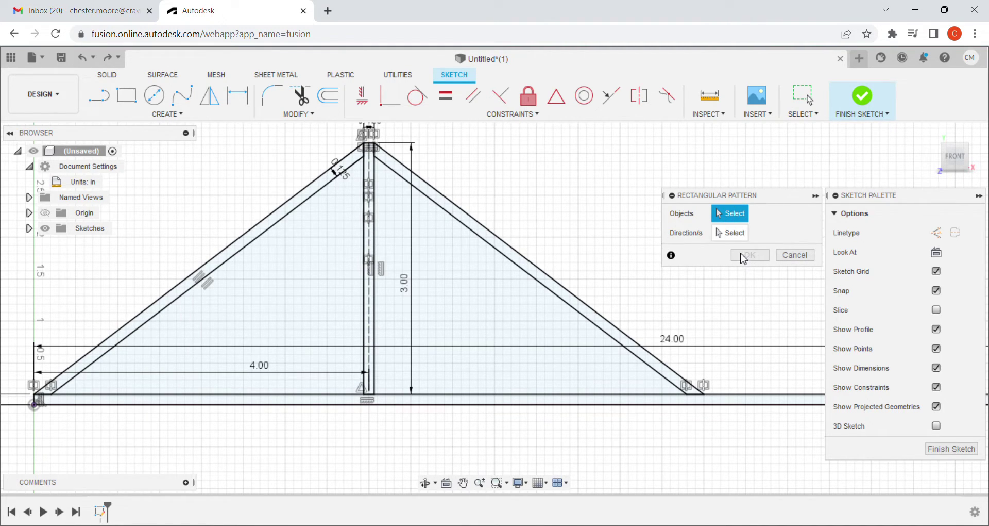
click(364, 241)
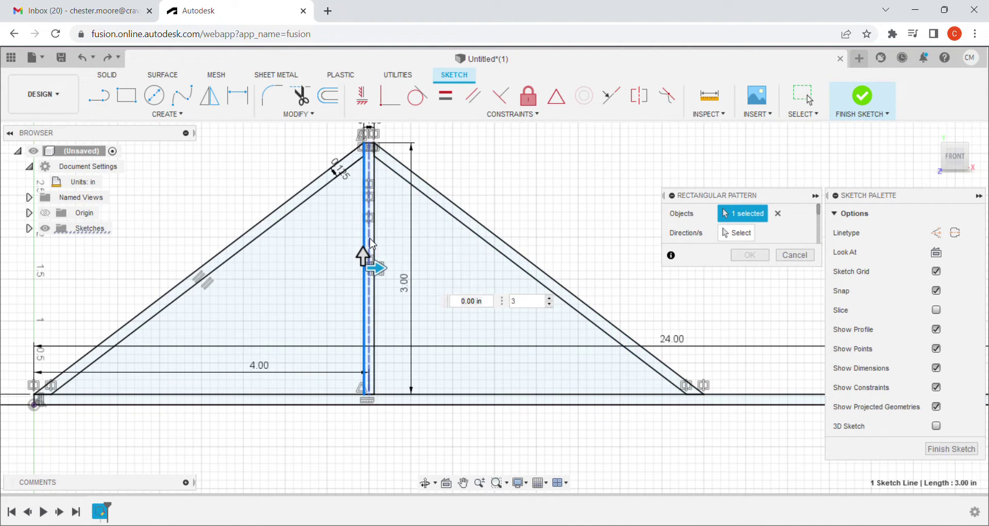
click(373, 243)
click(374, 242)
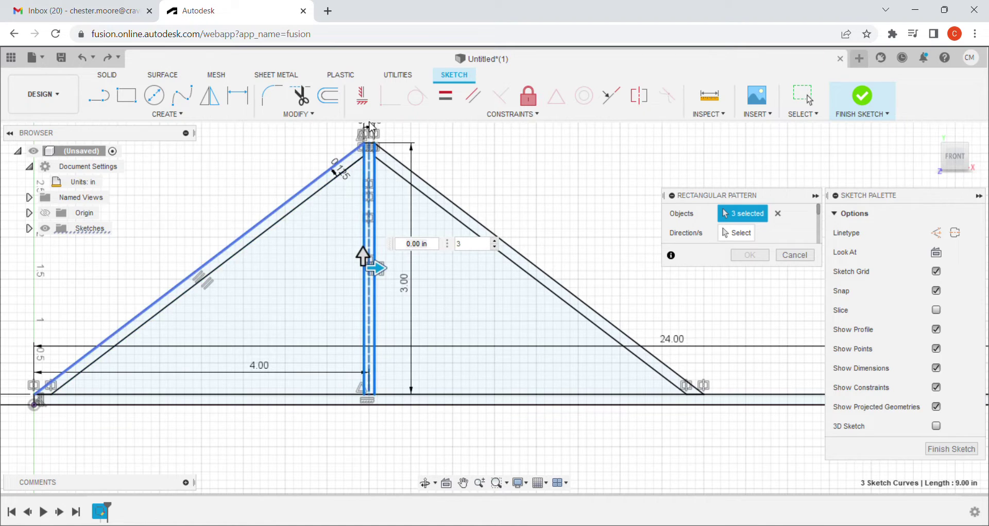
- Include the upright's short upper and lower edges in the rectangular pattern's objects
scroll(379, 149, up, 2)
scroll(378, 143, up, 2)
click(380, 154)
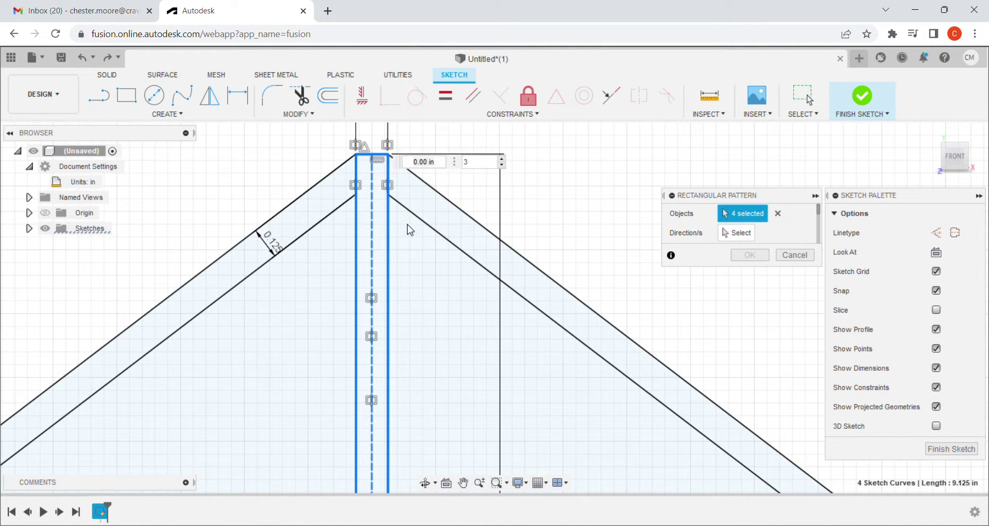
scroll(417, 252, down, 2)
scroll(409, 356, down, 1)
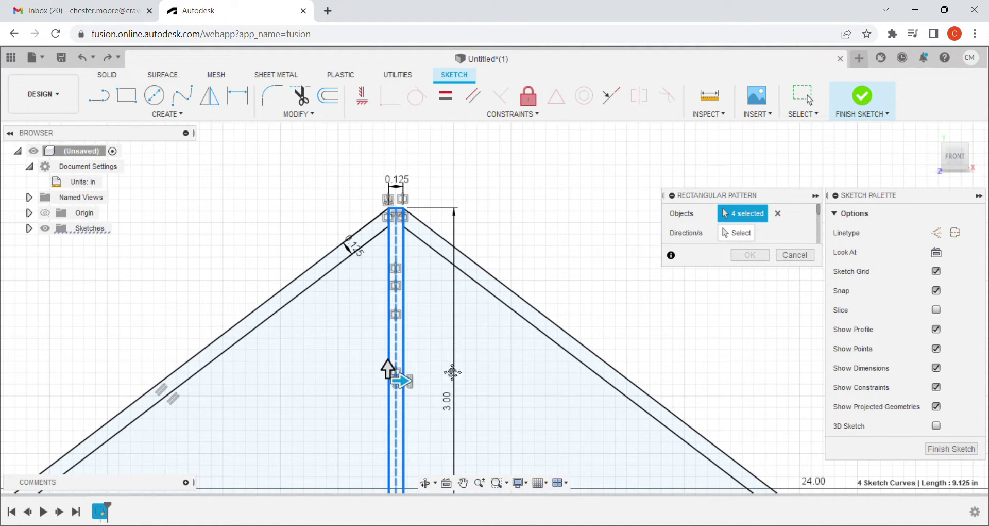
mouse_move(448, 381)
middle_down()
mouse_move(442, 389)
mouse_move(438, 335)
middle_up()
scroll(438, 335, down, 1)
middle_drag(440, 463, 439, 349)
scroll(420, 338, up, 5)
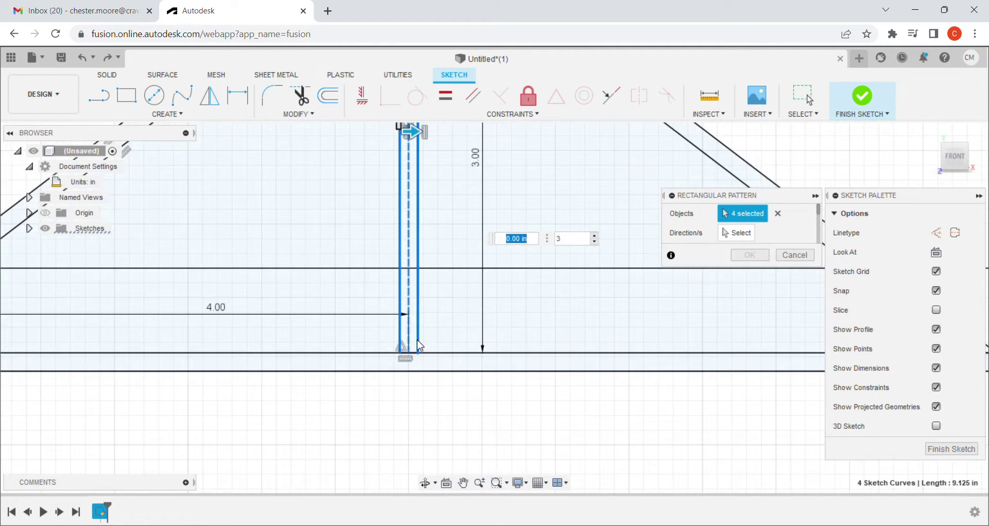
click(414, 364)
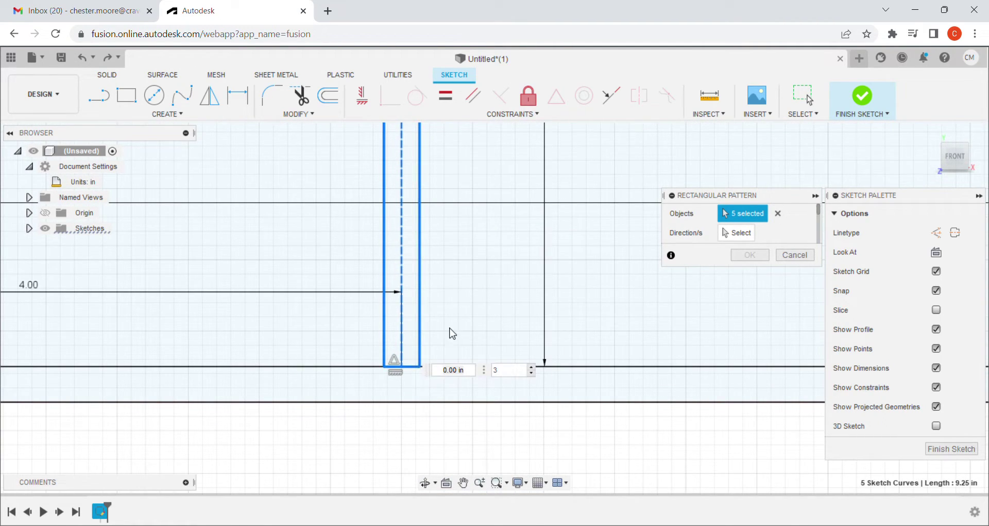
- Use the base strip's upper edge as the rectangular pattern's direction and set the quantity to 5
scroll(451, 331, down, 2)
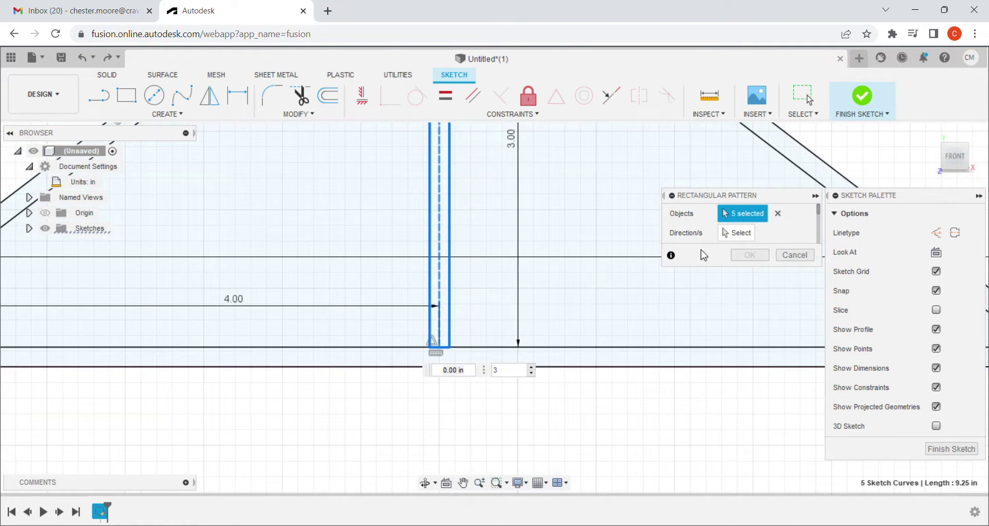
click(738, 233)
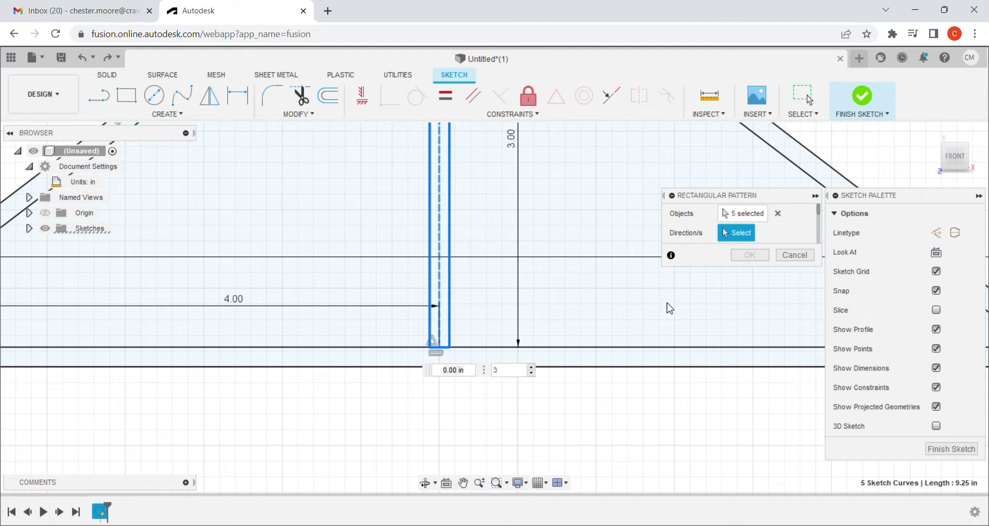
click(629, 351)
scroll(601, 217, down, 1)
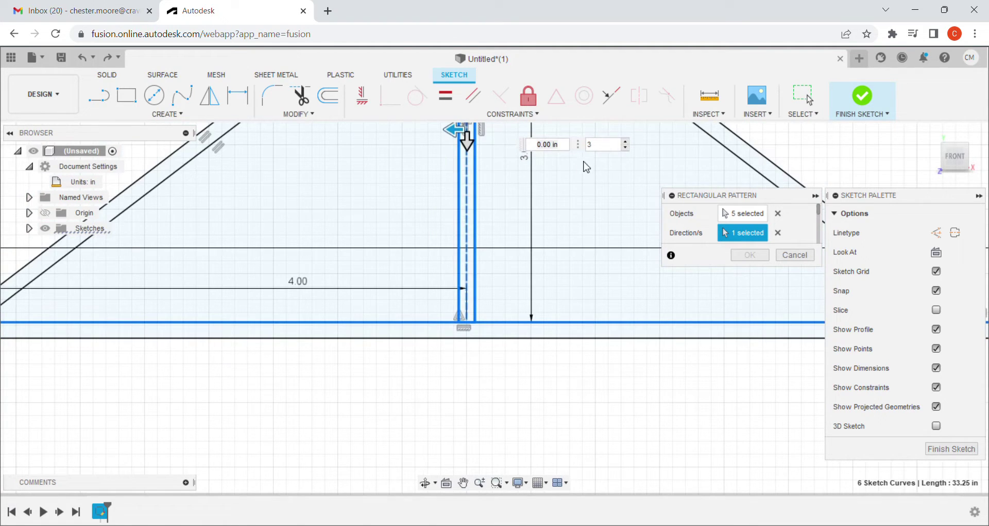
click(626, 143)
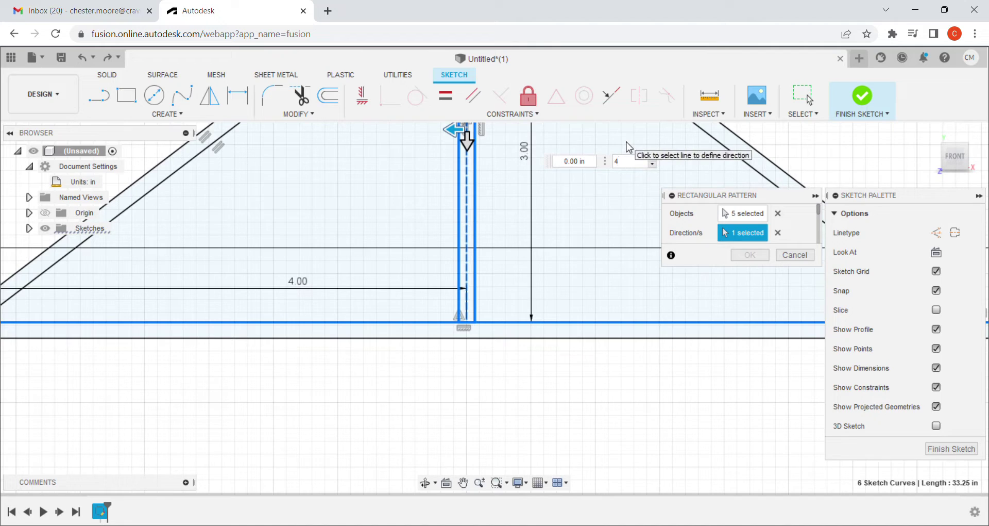
click(653, 158)
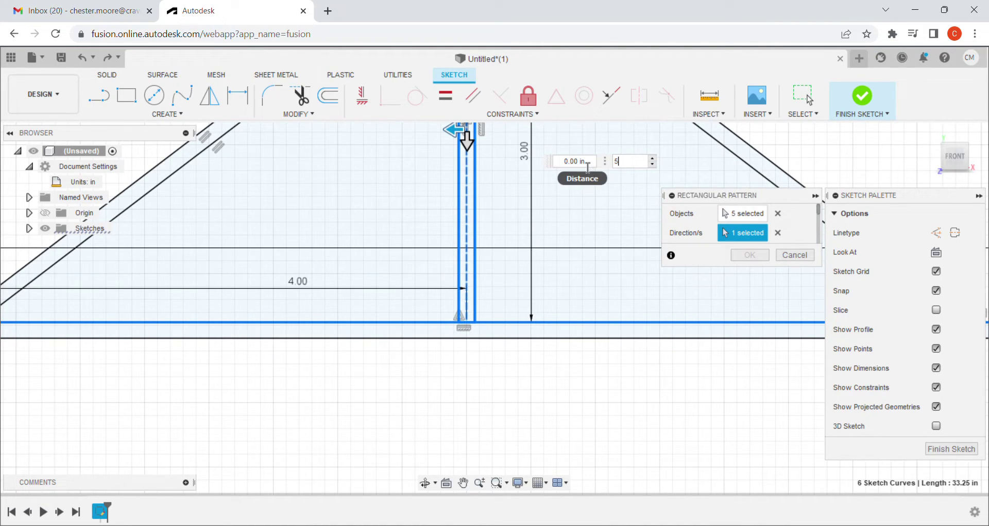
- Set the pattern distance to -16 in so the uprights run along the base strip, and complete the pattern
drag(575, 161, 559, 167)
key(Return)
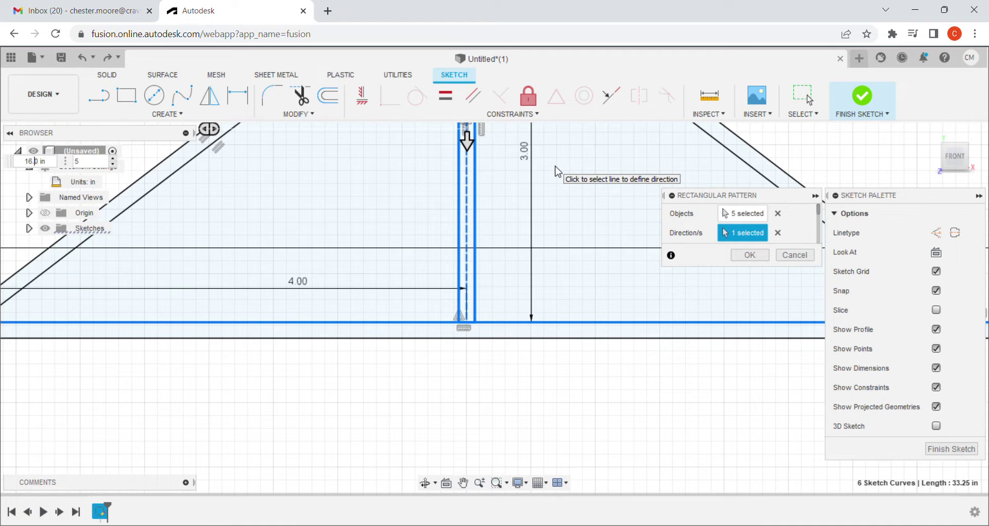
scroll(618, 170, down, 5)
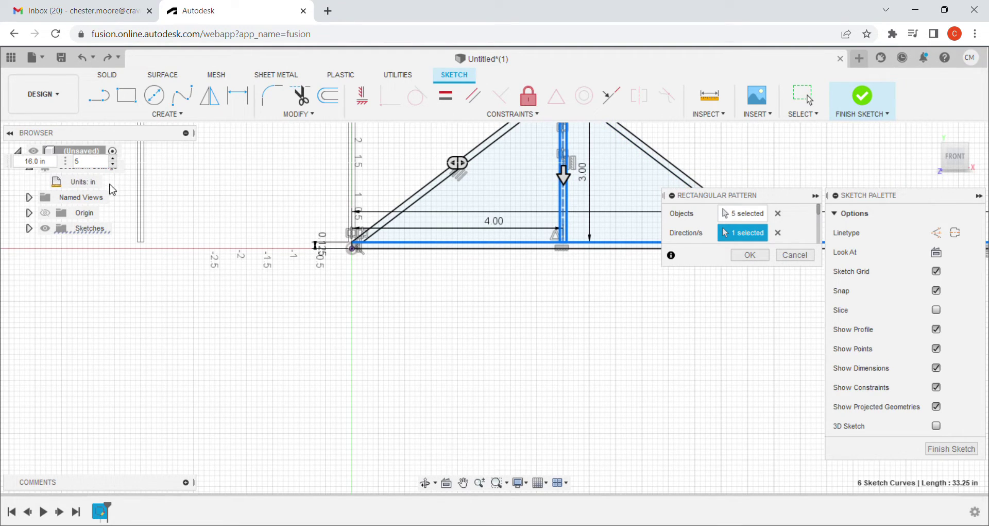
text(-)
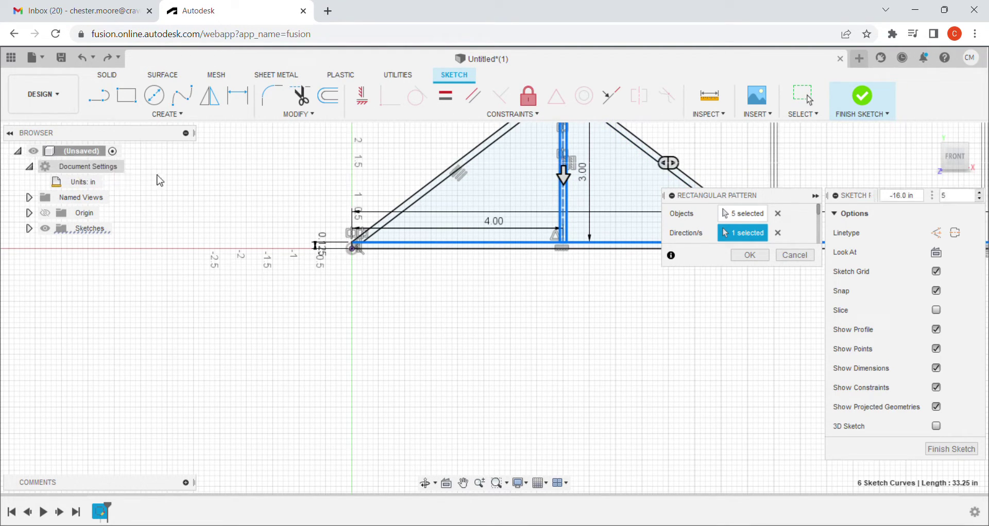
click(749, 254)
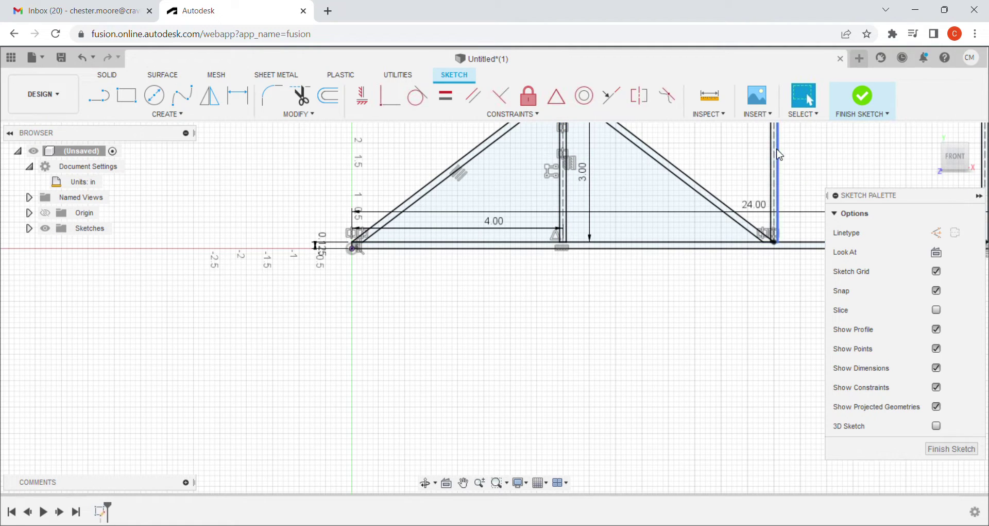
- Draw a horizontal line from the first upright's upper corner at the mirrored brace to the facing upper corner of the adjacent upright
middle_drag(741, 178, 516, 208)
scroll(531, 211, down, 2)
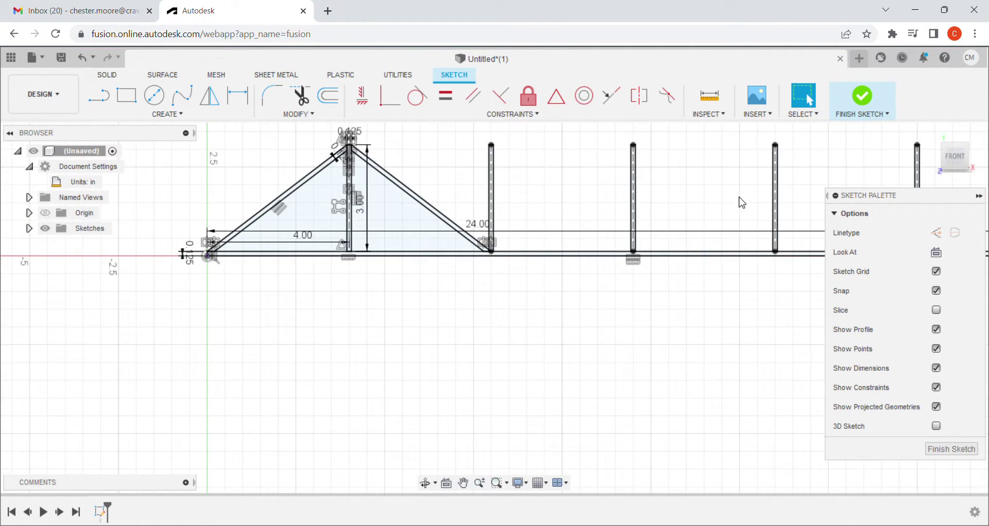
middle_drag(740, 202, 520, 218)
scroll(523, 208, down, 4)
scroll(330, 209, up, 3)
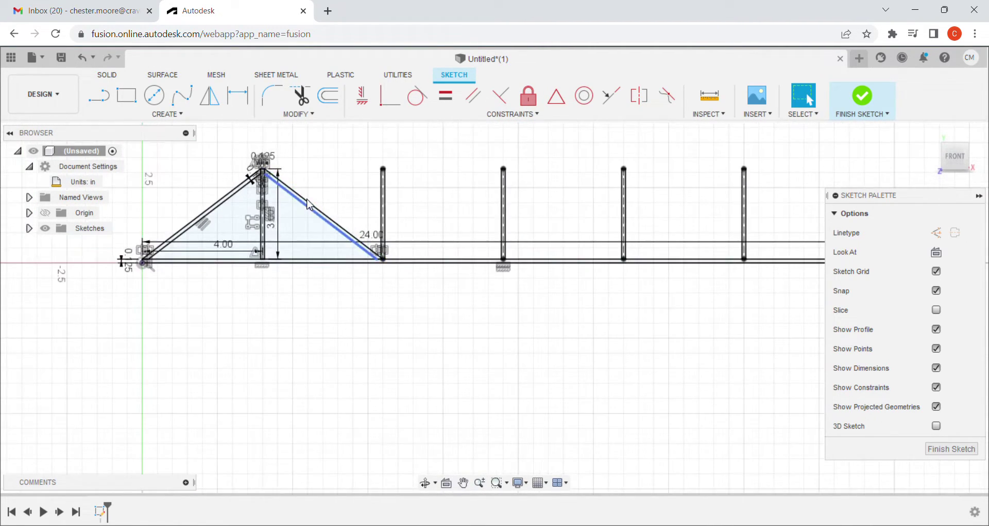
scroll(307, 205, up, 2)
scroll(383, 165, up, 2)
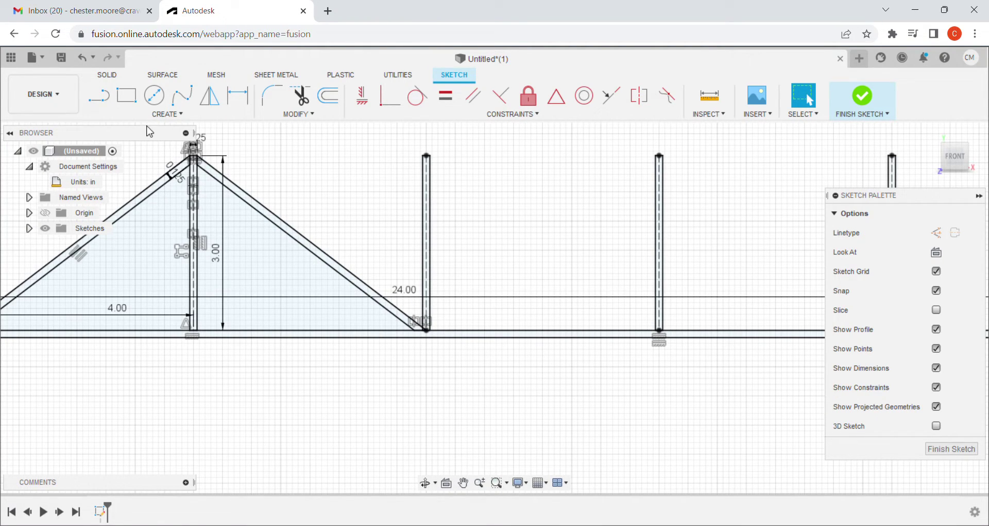
click(102, 101)
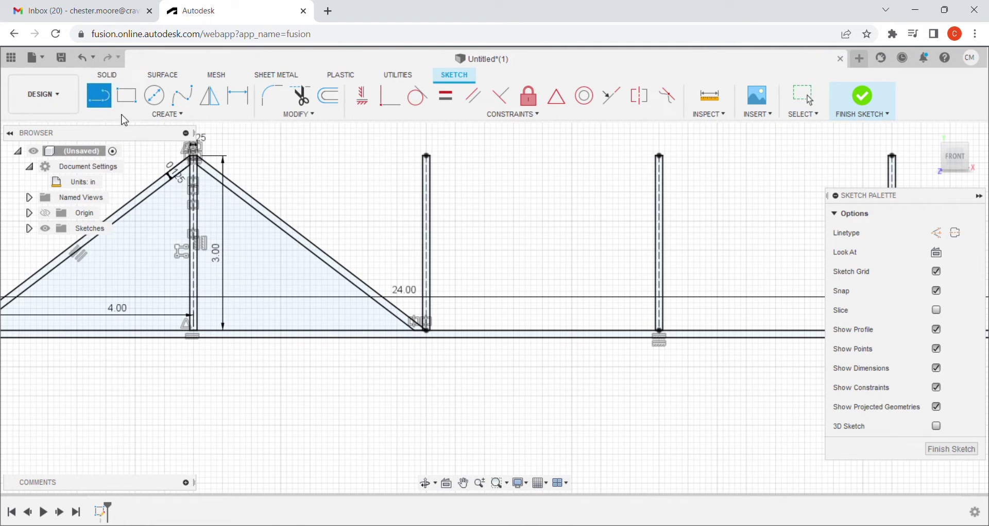
scroll(165, 152, up, 2)
scroll(237, 176, up, 2)
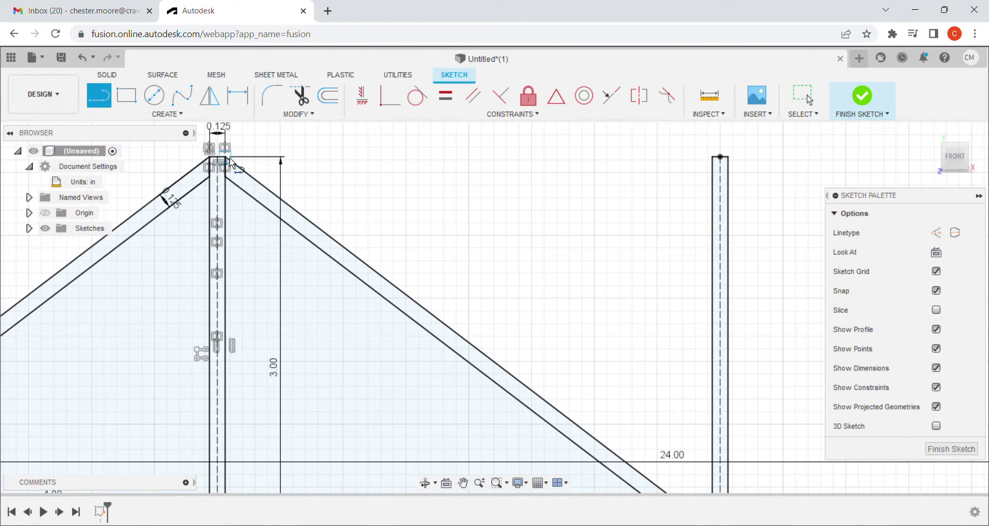
scroll(231, 159, up, 2)
scroll(233, 162, up, 4)
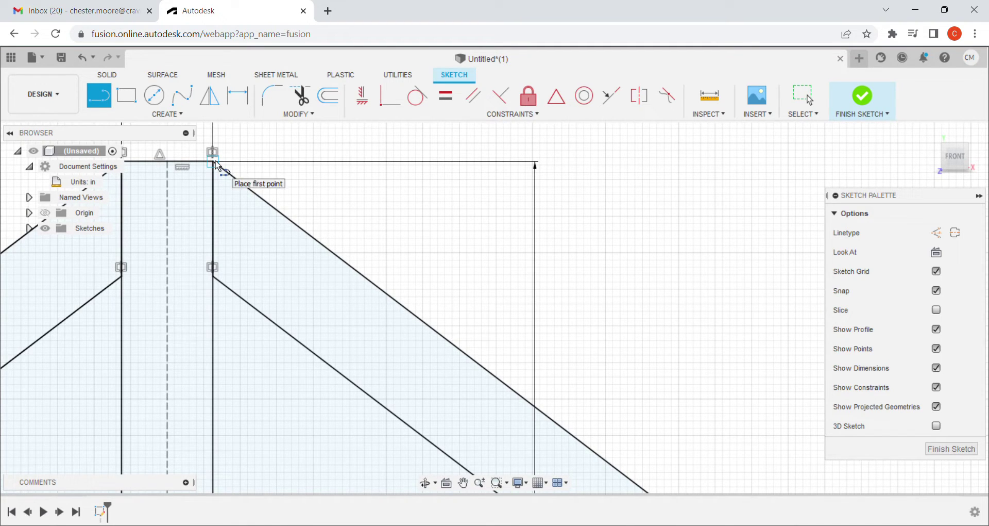
click(215, 163)
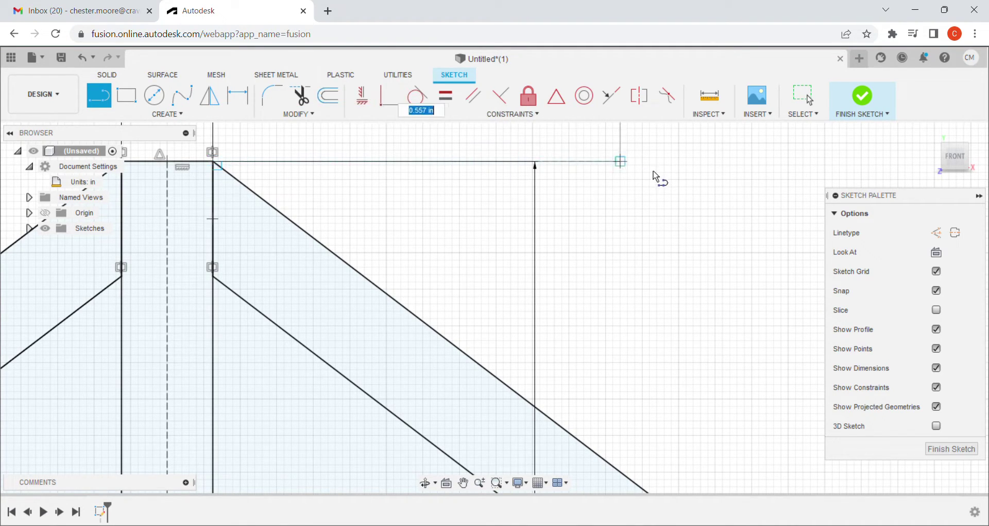
scroll(736, 168, down, 3)
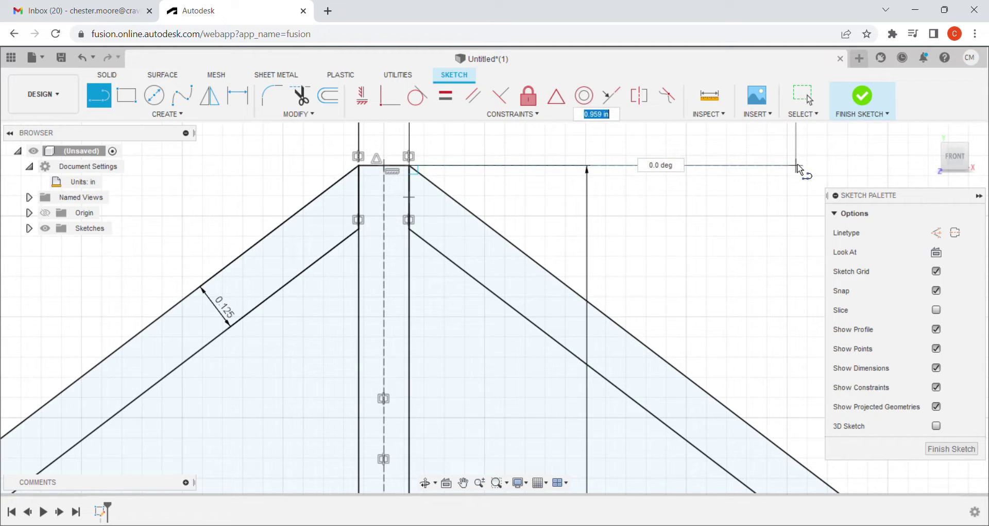
mouse_move(788, 166)
middle_down()
mouse_move(565, 199)
mouse_move(500, 185)
middle_up()
scroll(340, 183, down, 3)
middle_drag(665, 200, 363, 203)
scroll(363, 202, down, 3)
scroll(554, 191, up, 2)
scroll(559, 194, up, 5)
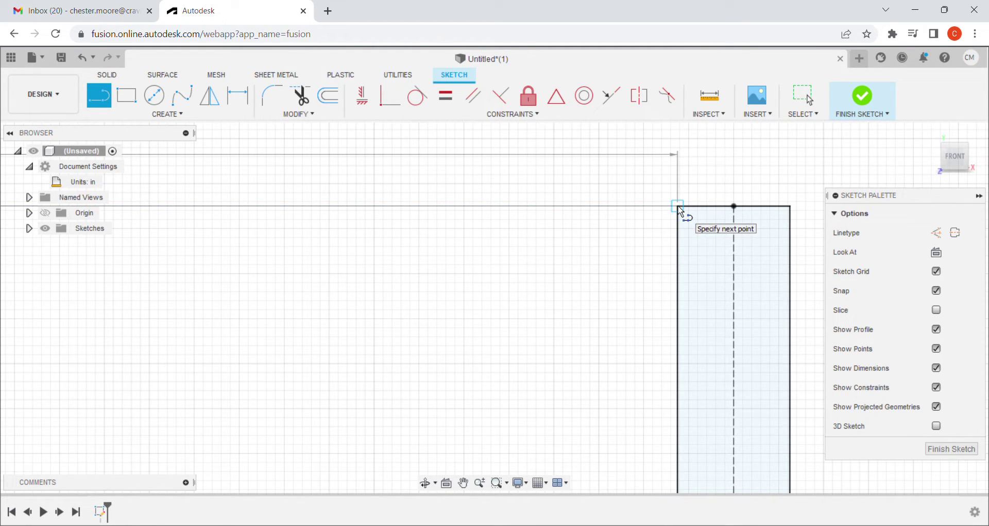
click(679, 209)
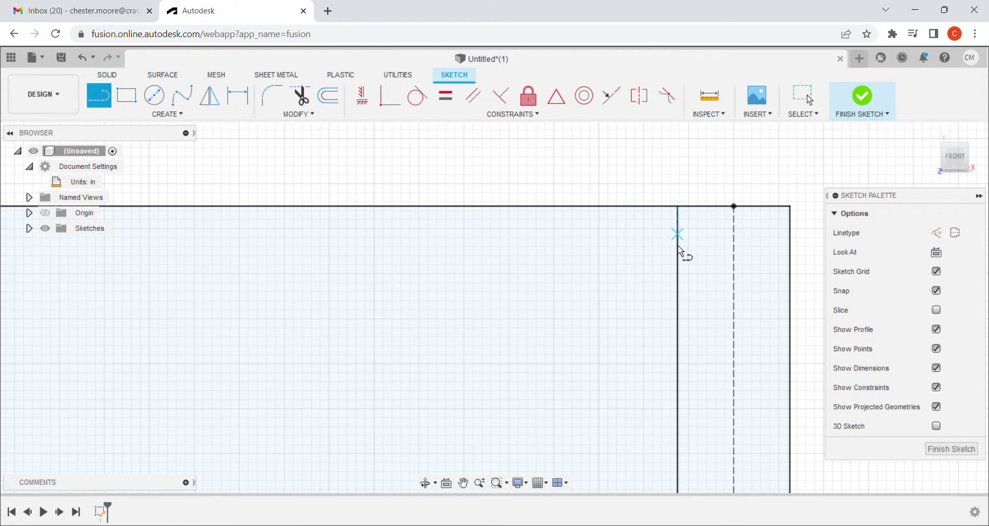
- Draw a second horizontal line about 0.085 in below the first, from the adjacent upright's near edge to the mirrored brace's outer edge
click(678, 282)
middle_drag(205, 285, 828, 304)
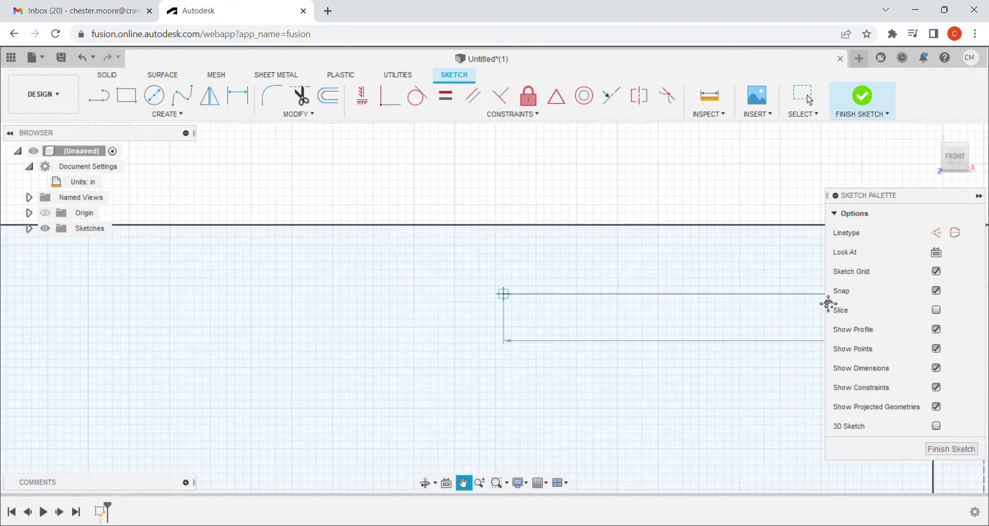
scroll(828, 304, down, 3)
middle_drag(198, 298, 644, 285)
scroll(643, 285, down, 2)
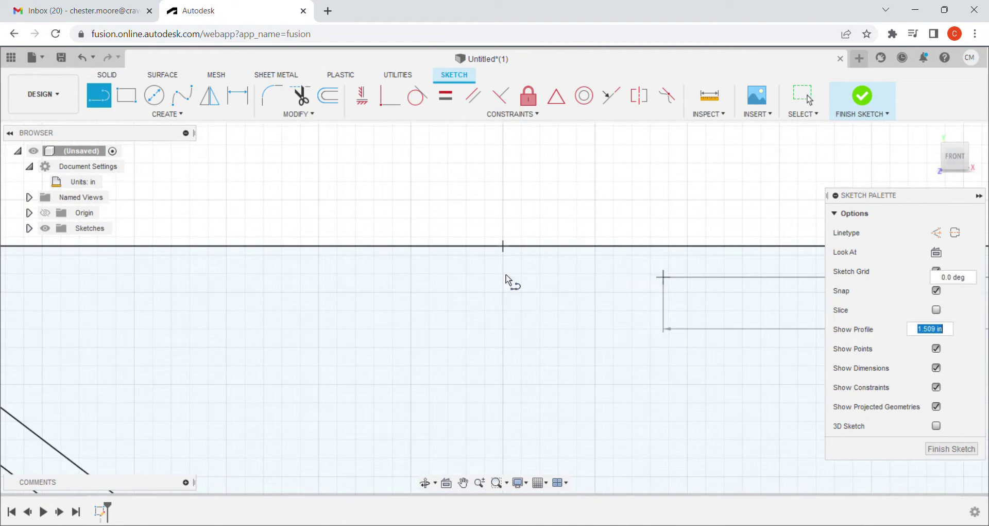
mouse_move(150, 289)
middle_down()
mouse_move(618, 288)
mouse_move(915, 271)
middle_up()
scroll(915, 271, down, 2)
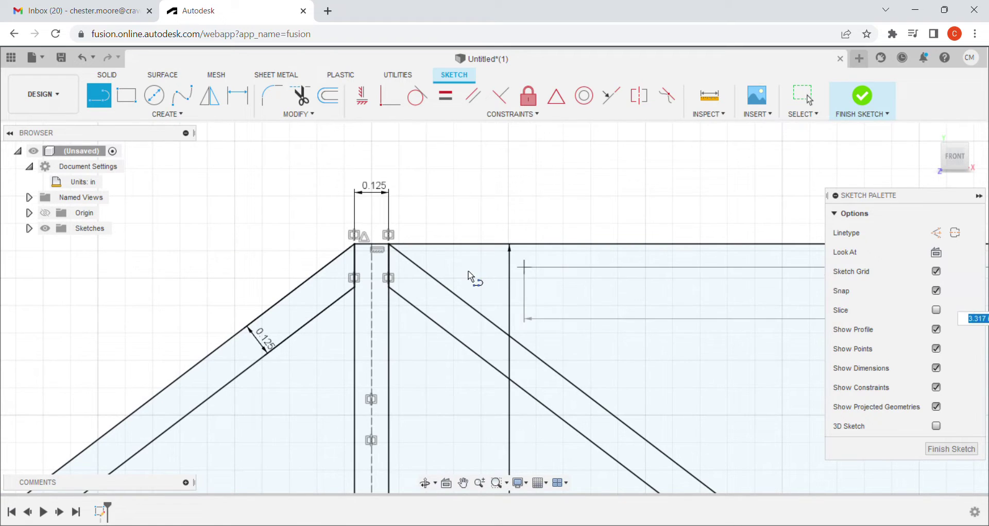
scroll(466, 271, up, 3)
scroll(463, 276, up, 3)
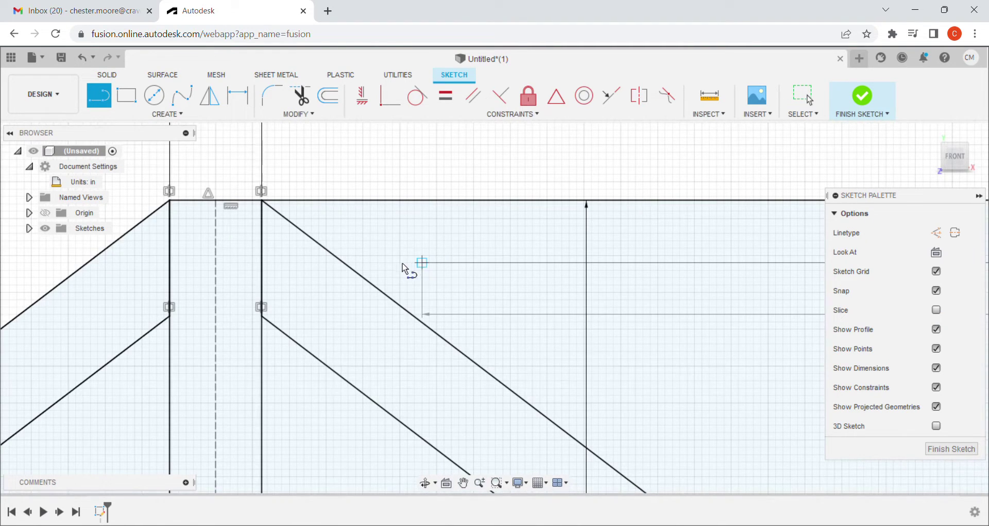
click(345, 263)
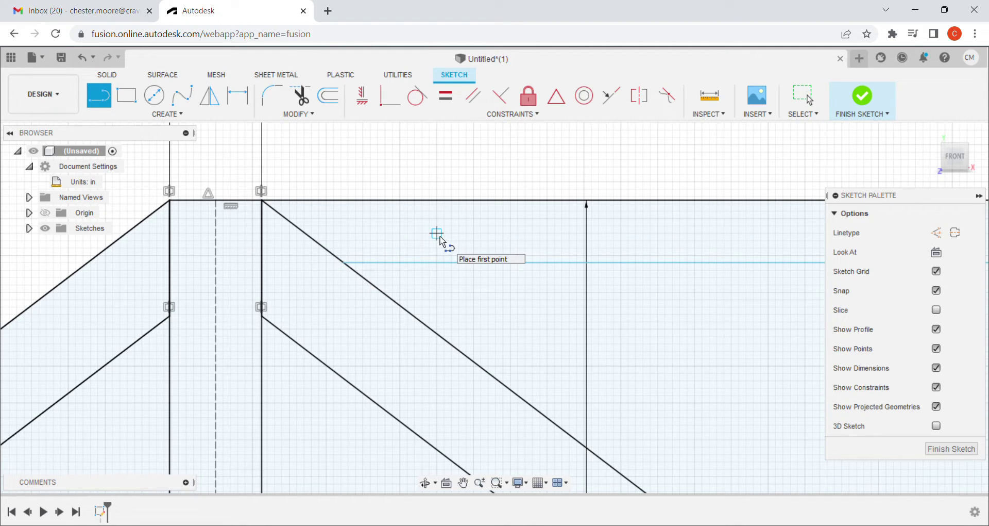
key(Escape)
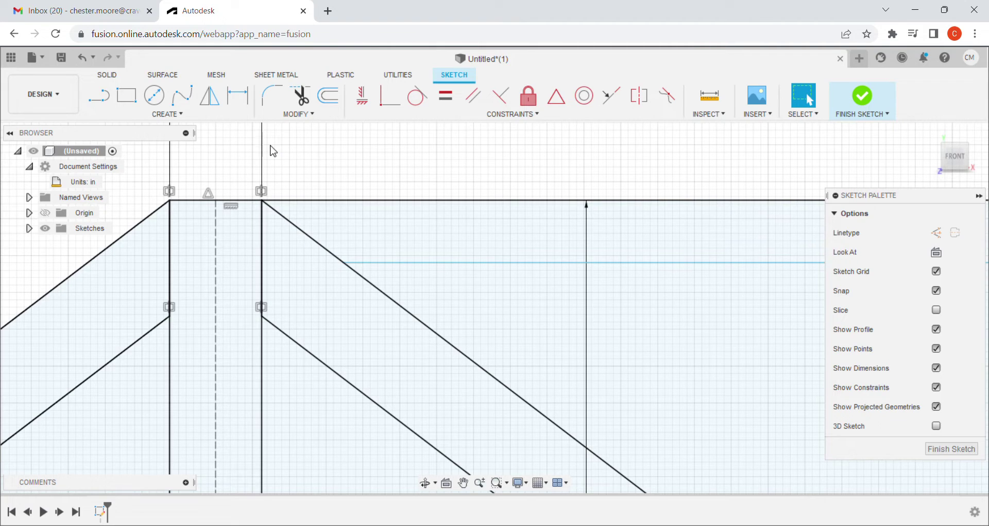
- Try an Equal constraint on the two horizontal lines between the uprights and undo it
scroll(748, 270, down, 5)
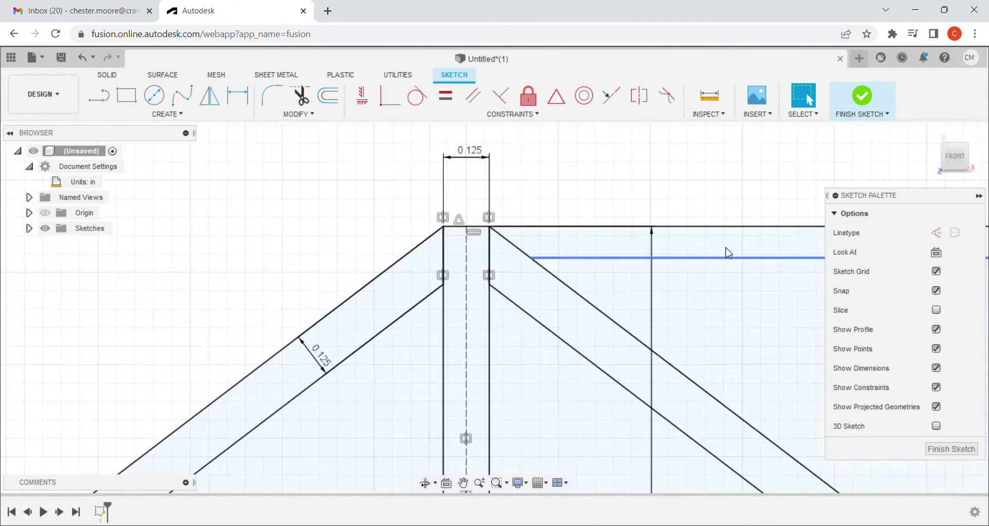
scroll(619, 292, down, 4)
middle_drag(782, 289, 477, 285)
scroll(582, 297, up, 2)
scroll(487, 292, up, 2)
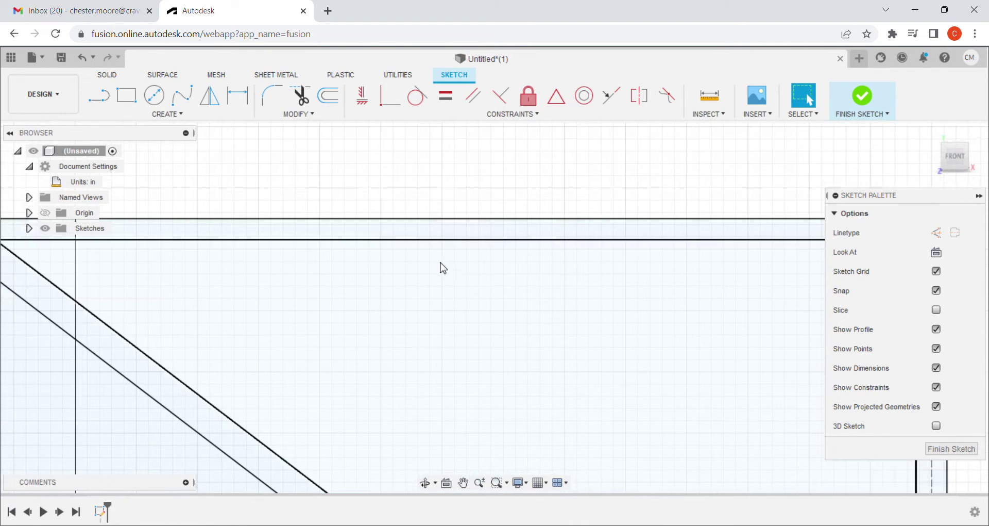
click(387, 240)
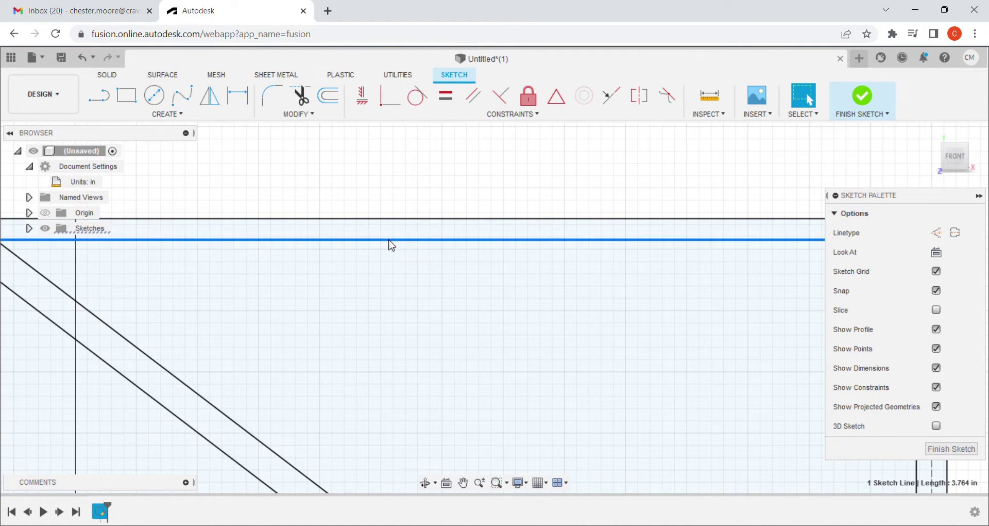
shift+click(405, 219)
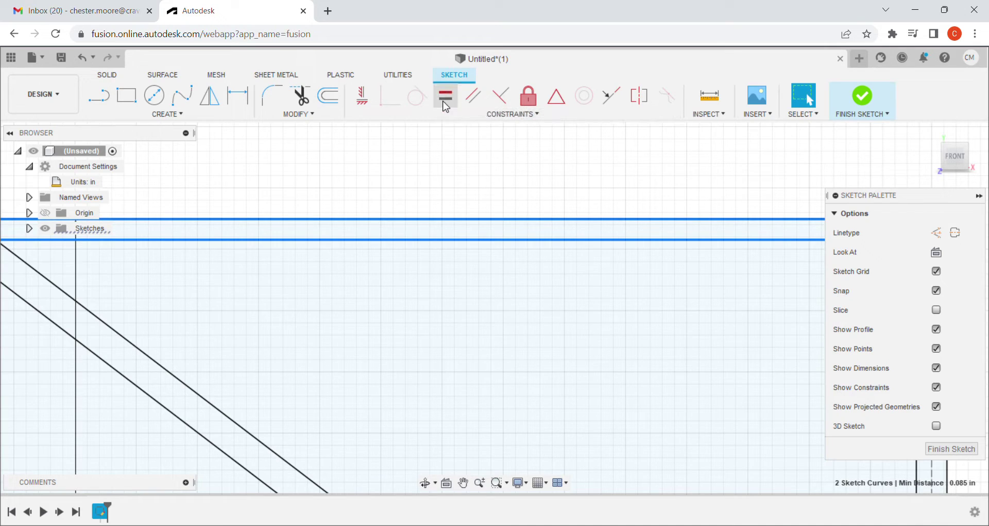
click(446, 98)
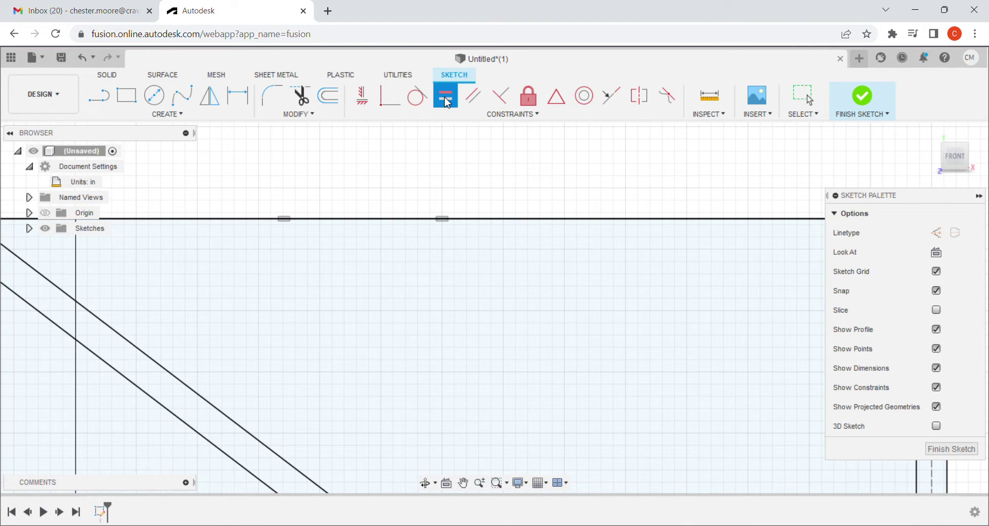
key(Escape)
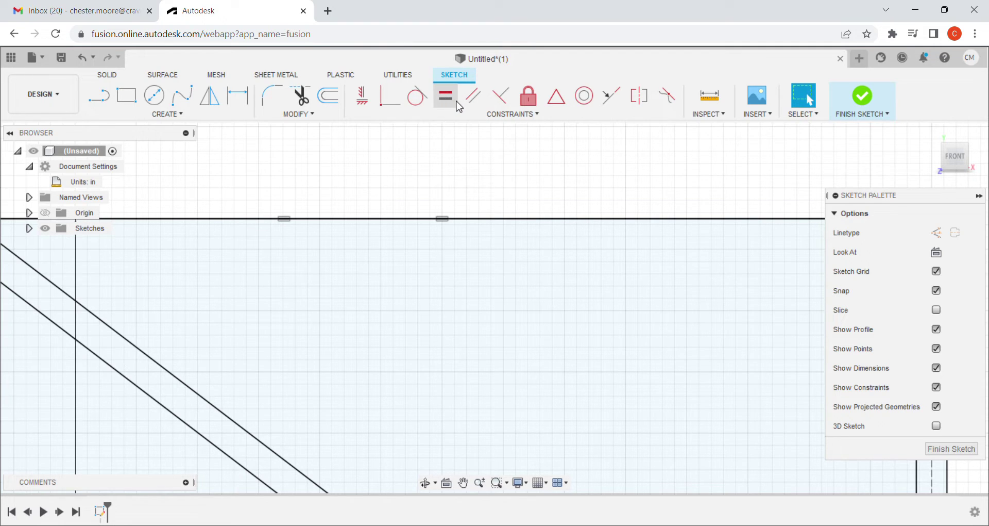
key(ctrl+z)
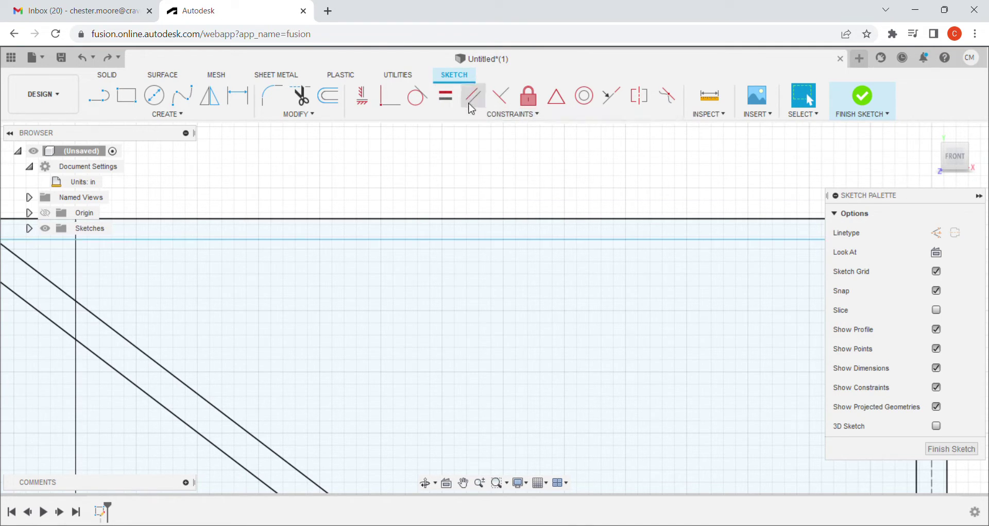
- Try to apply a Parallel constraint to the two horizontal lines between the uprights
key(Escape)
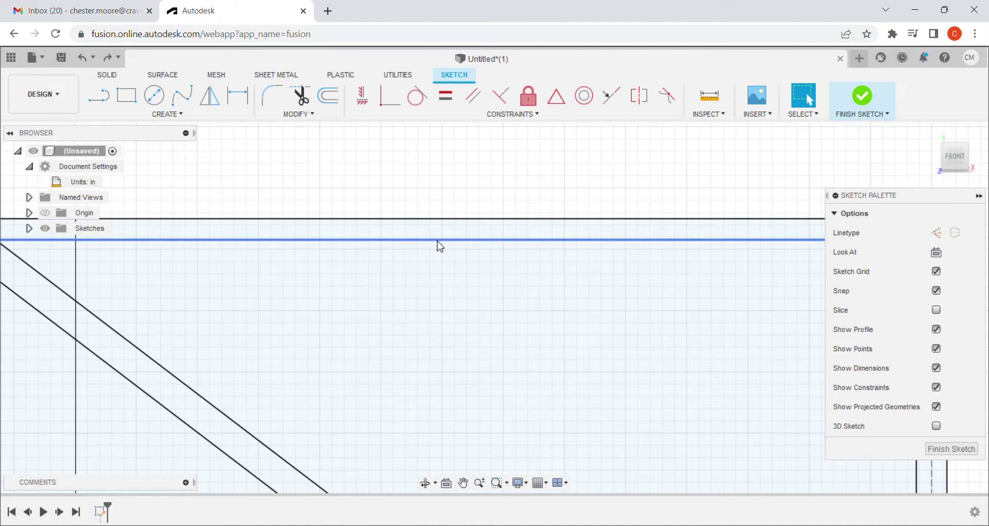
click(439, 240)
click(444, 219)
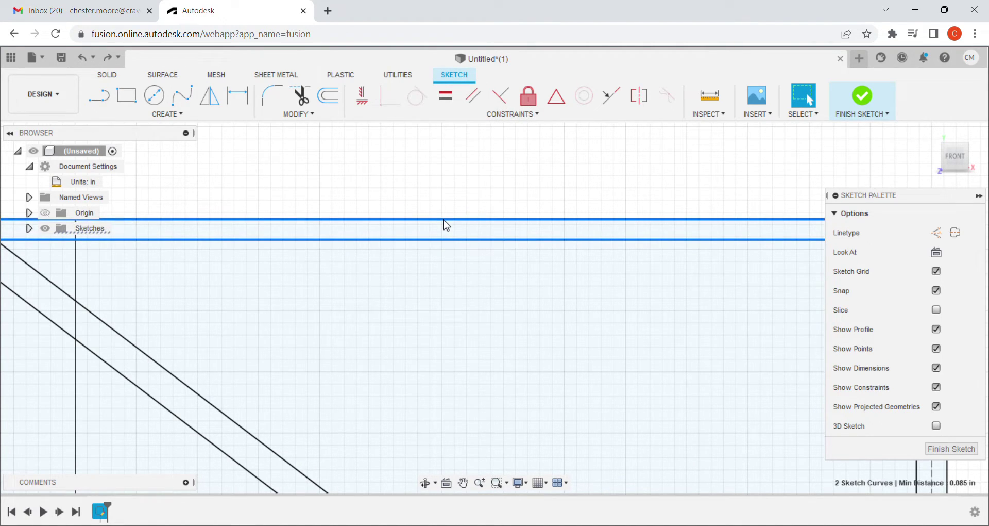
click(474, 99)
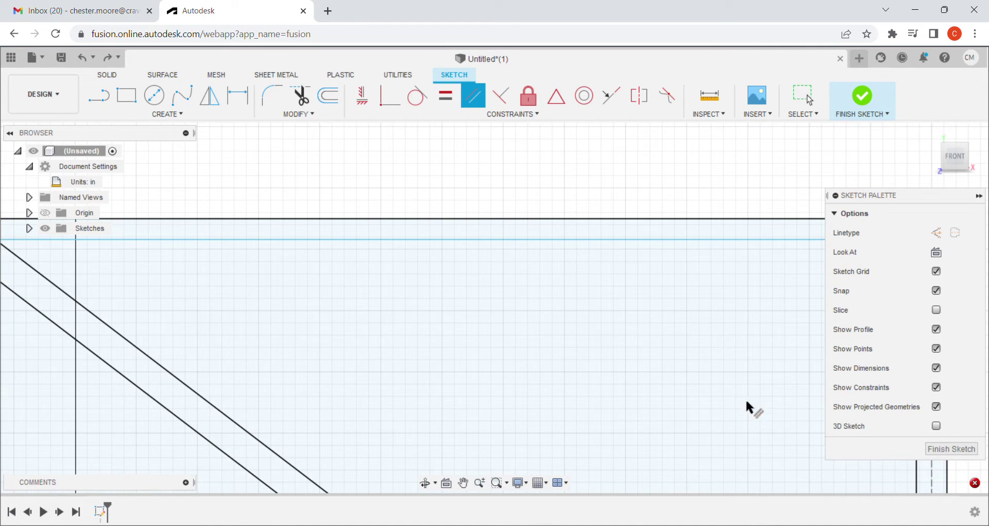
- Review the sketch error's details, dismiss them and leave the Parallel constraint
click(974, 483)
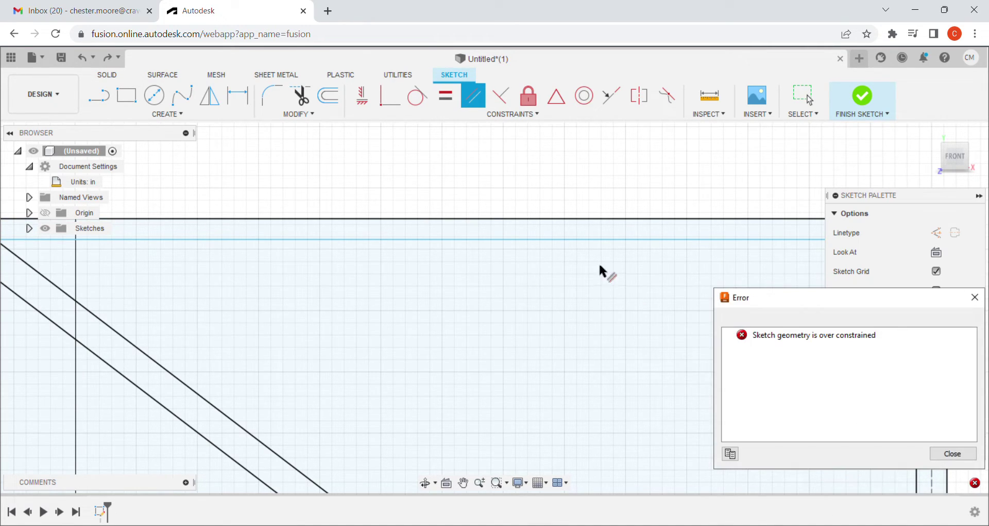
click(955, 453)
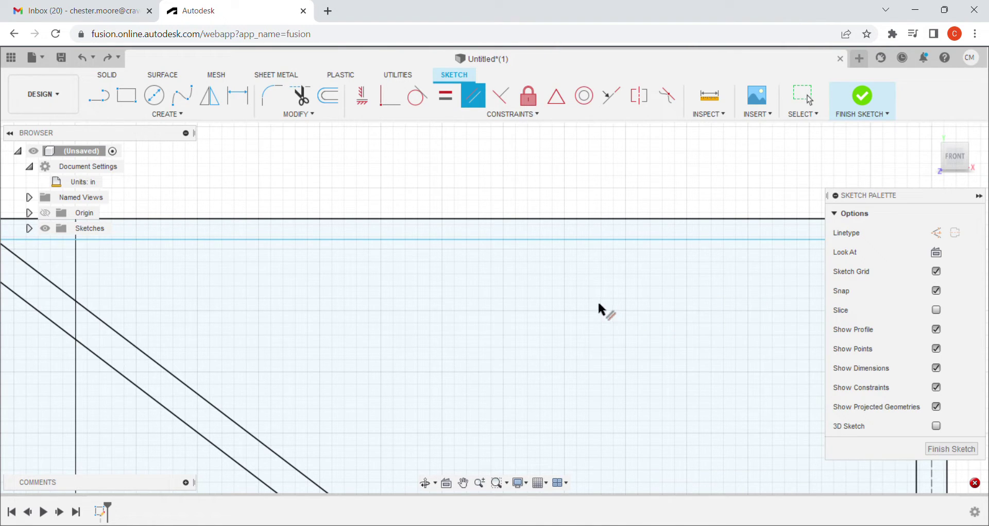
key(Escape)
- Dimension the distance between the two horizontal top strip lines and set it to 0.125 in
middle_drag(392, 278, 845, 261)
scroll(605, 241, down, 1)
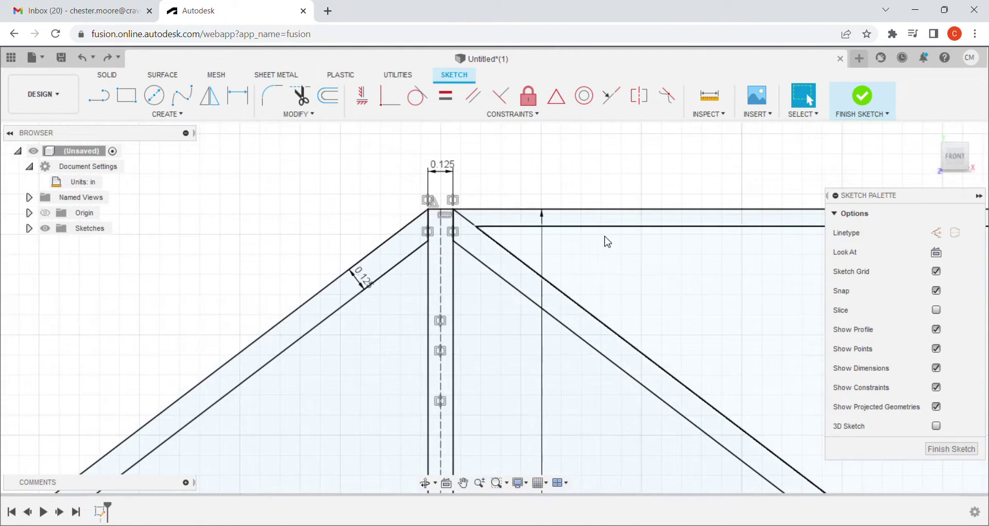
key(d)
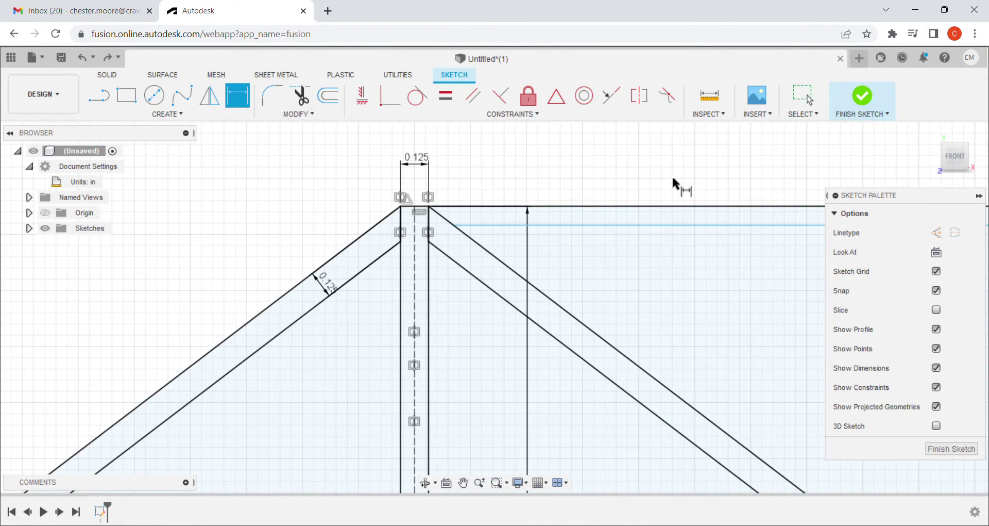
click(669, 207)
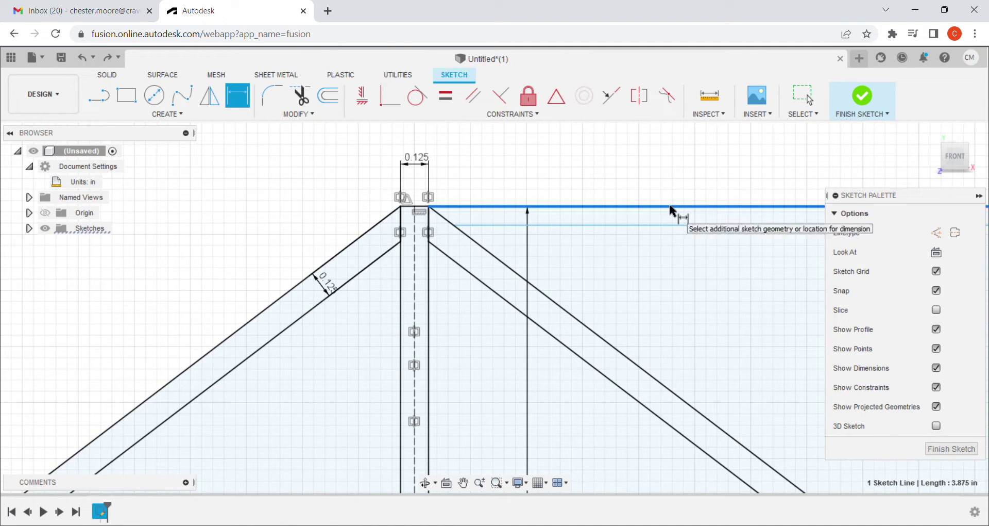
click(694, 225)
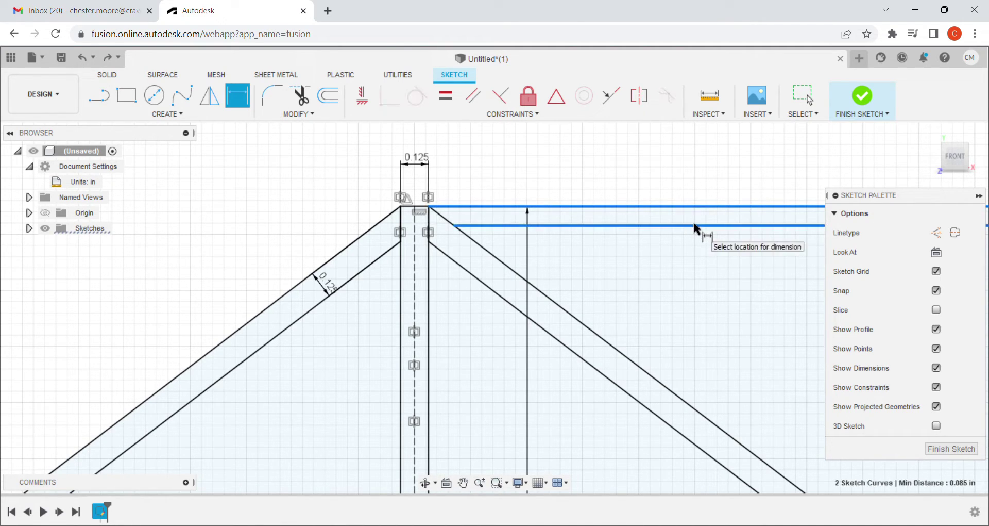
click(657, 218)
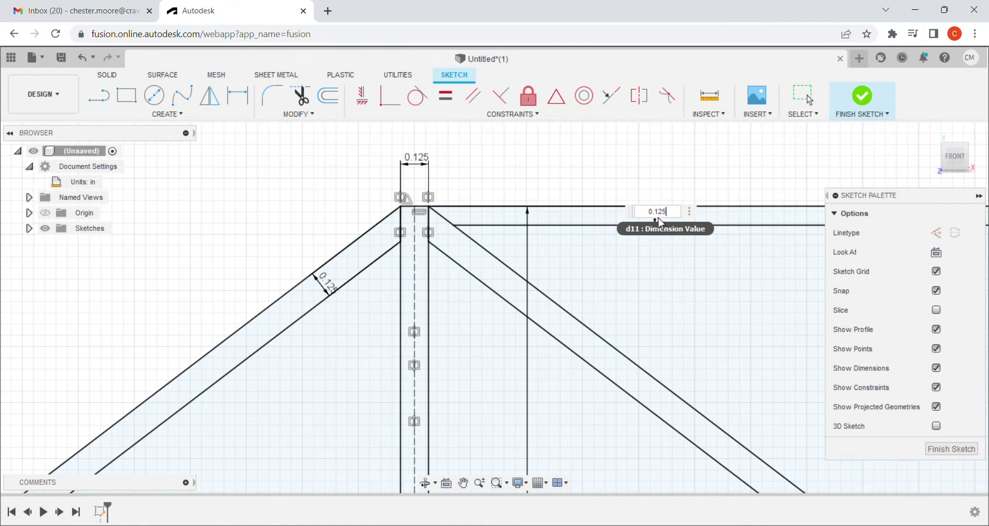
key(Return)
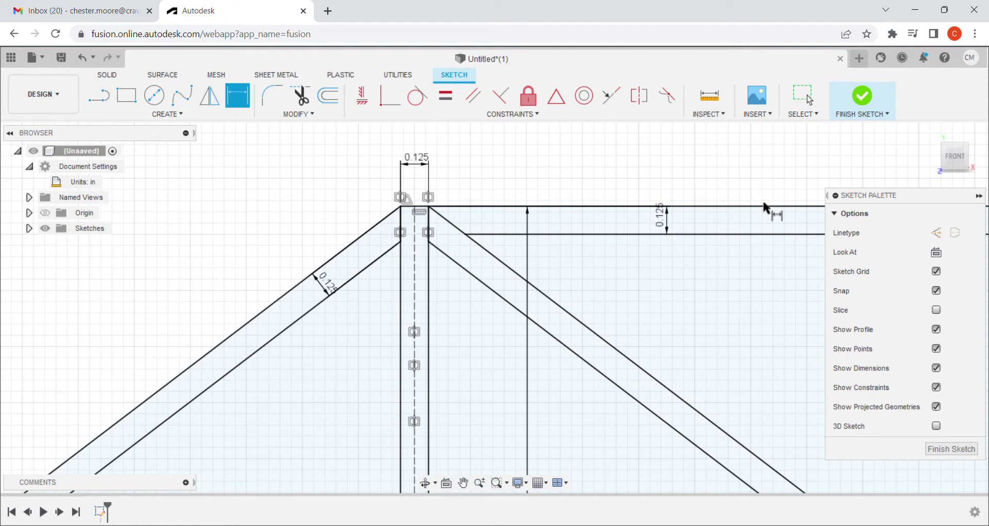
- Draw a 0.125 in vertical line along the adjacent upright's near edge, joining the ends of the two horizontal strip lines
mouse_move(753, 160)
middle_down()
mouse_move(374, 165)
mouse_move(329, 133)
middle_up()
scroll(620, 240, down, 2)
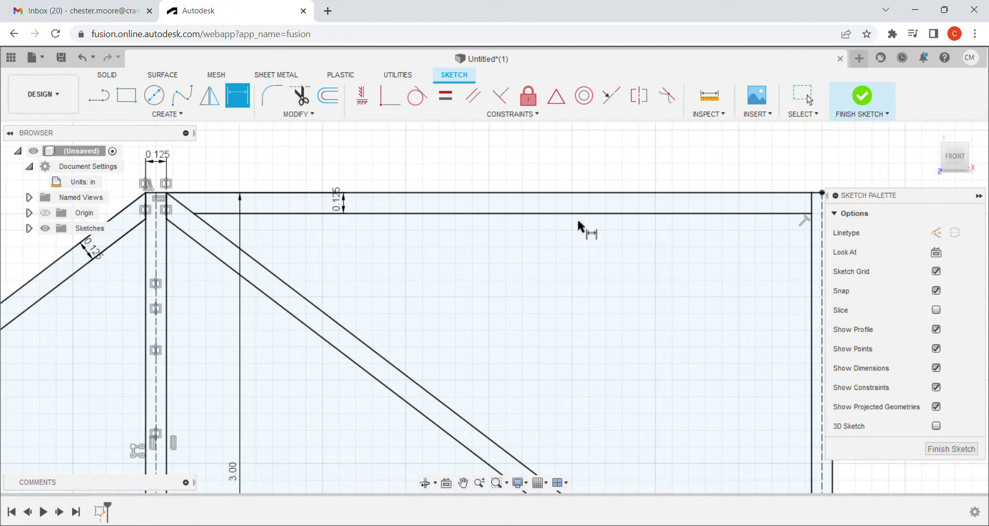
scroll(580, 229, down, 2)
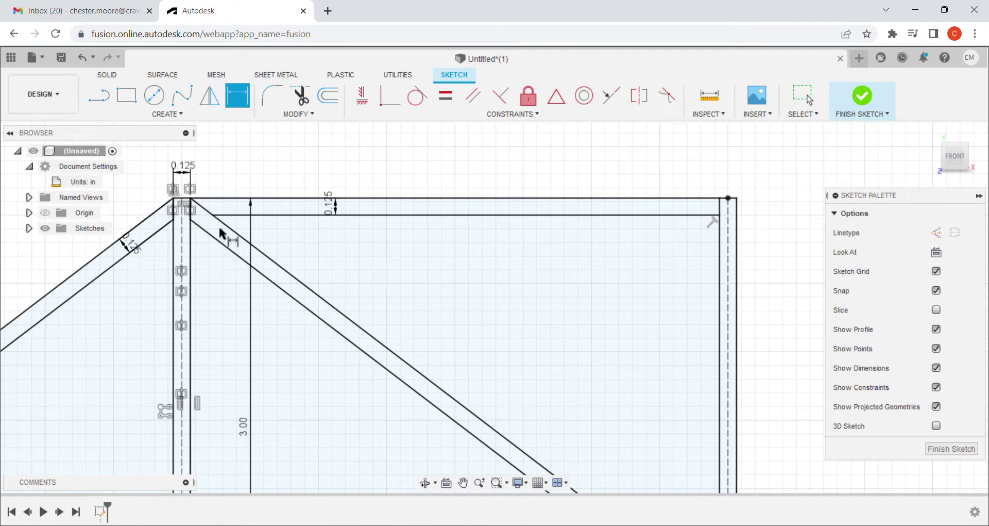
scroll(651, 225, up, 3)
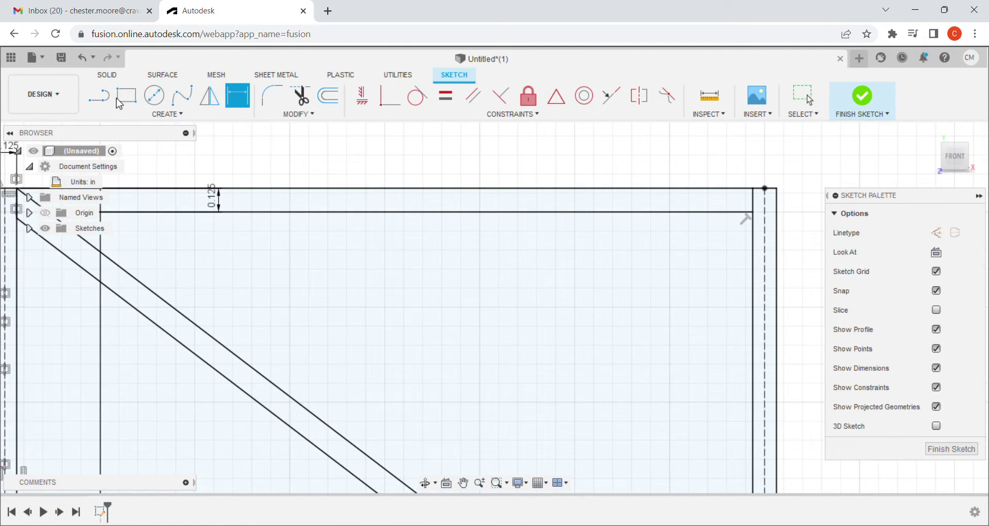
click(99, 97)
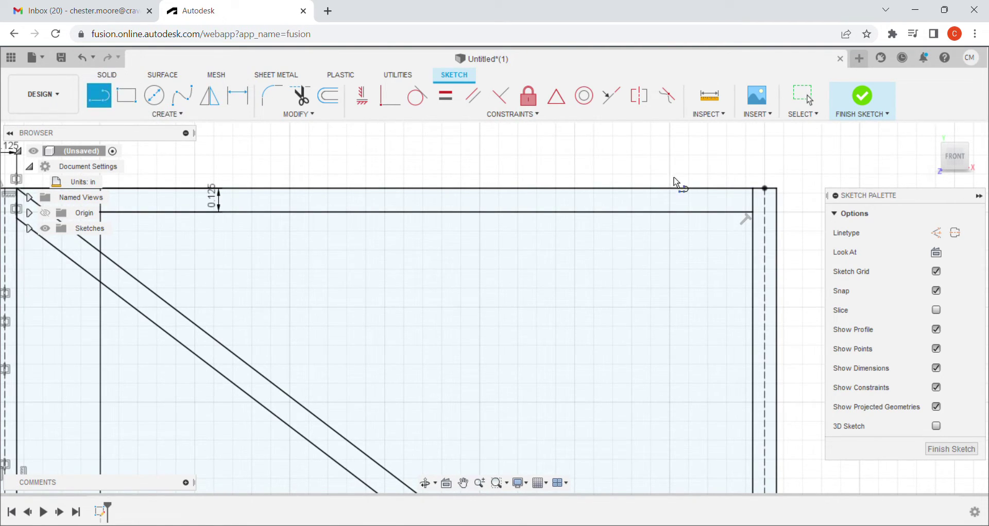
scroll(778, 206, up, 3)
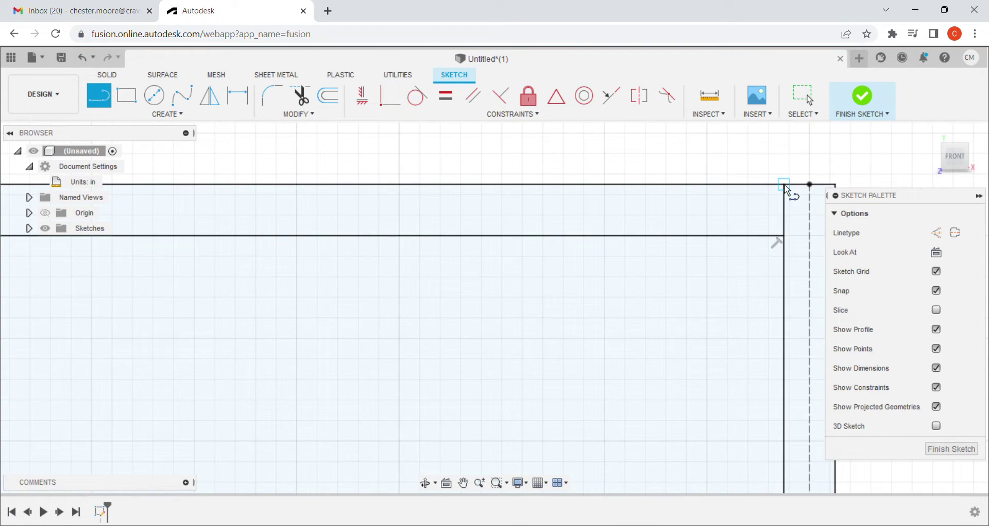
click(785, 186)
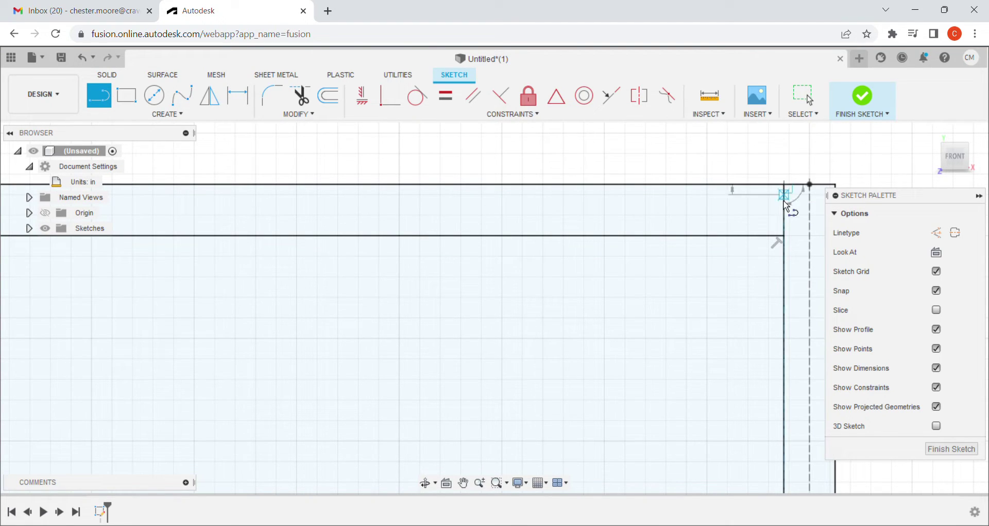
click(784, 236)
key(Escape)
- Draw a line about 0.206 in long along the mirrored brace's outer edge, from the first upright's upper corner to the lower strip line's end
mouse_move(404, 216)
middle_down()
mouse_move(625, 236)
mouse_move(717, 221)
middle_up()
scroll(122, 212, down, 1)
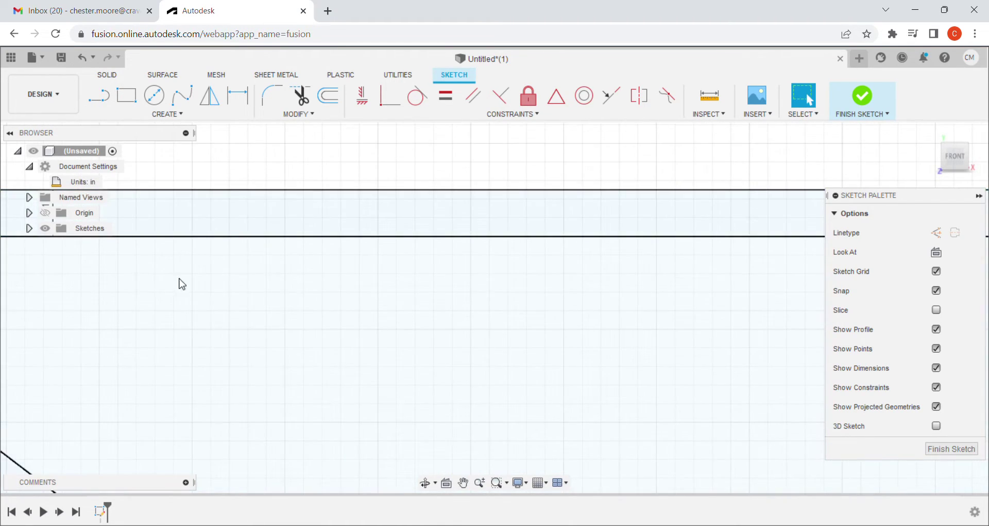
middle_drag(181, 284, 325, 269)
scroll(325, 269, down, 1)
scroll(193, 247, up, 2)
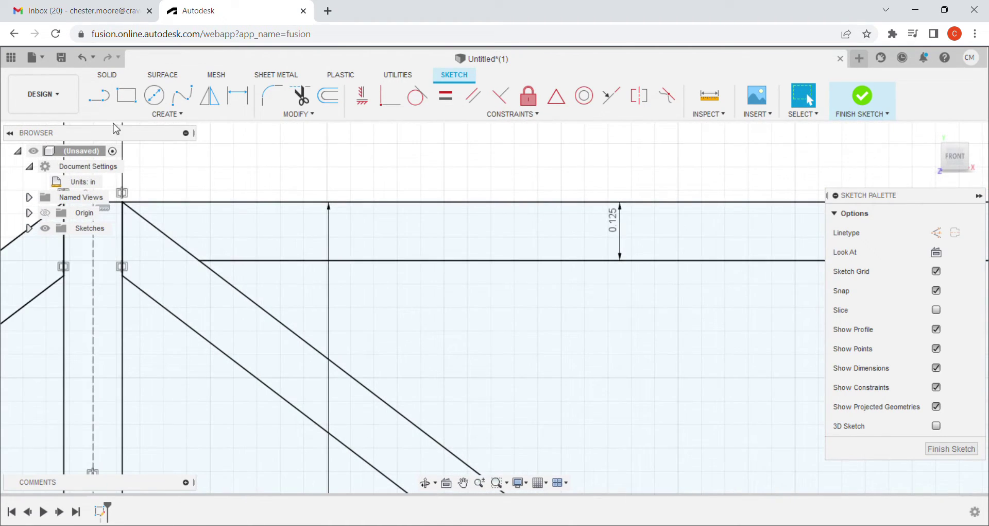
click(99, 95)
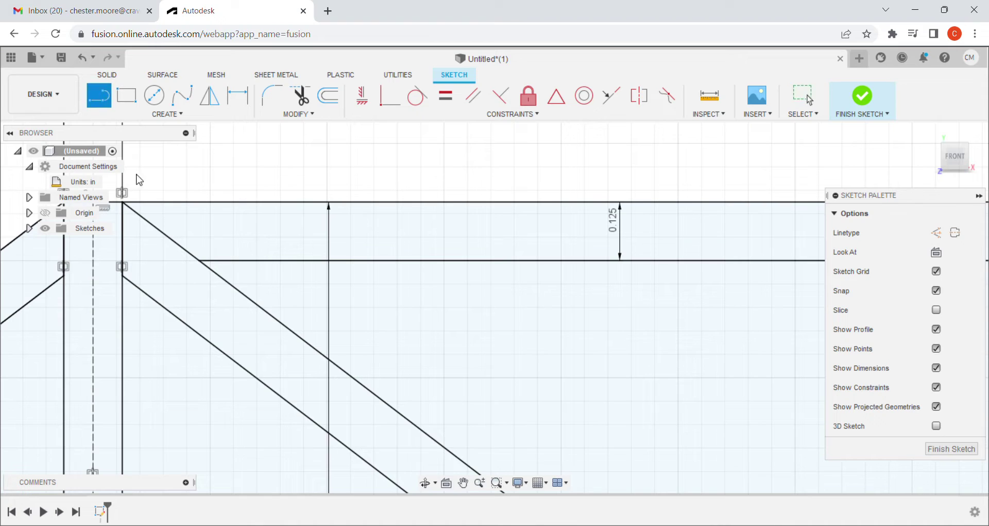
click(122, 202)
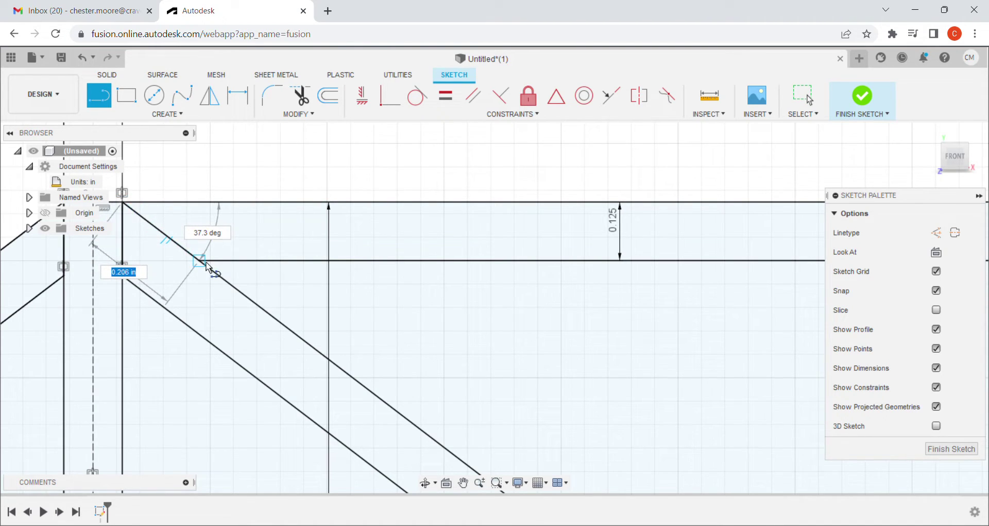
key(Escape)
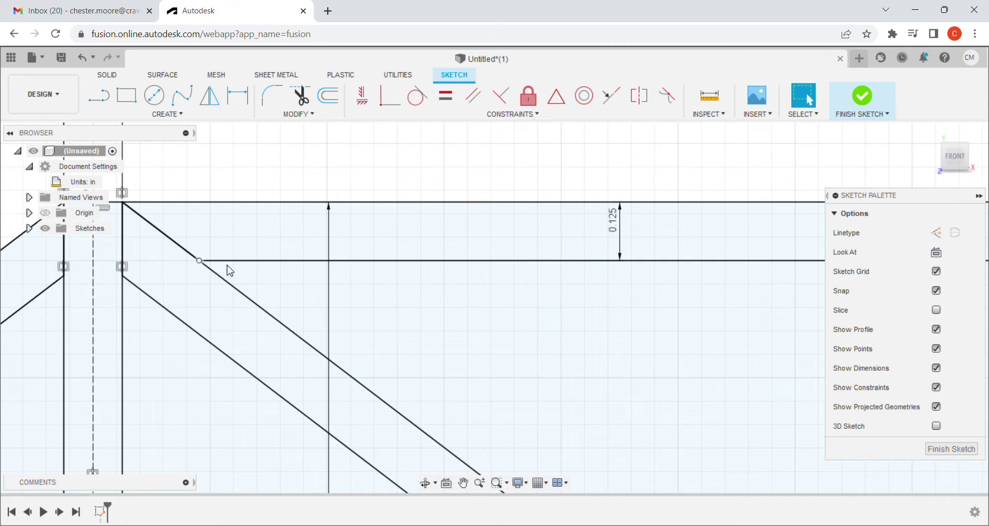
- Start a sketch Mirror and select both long edges of the diagonal brace between the two uprights as objects
scroll(448, 268, down, 1)
scroll(618, 291, down, 1)
scroll(698, 309, down, 1)
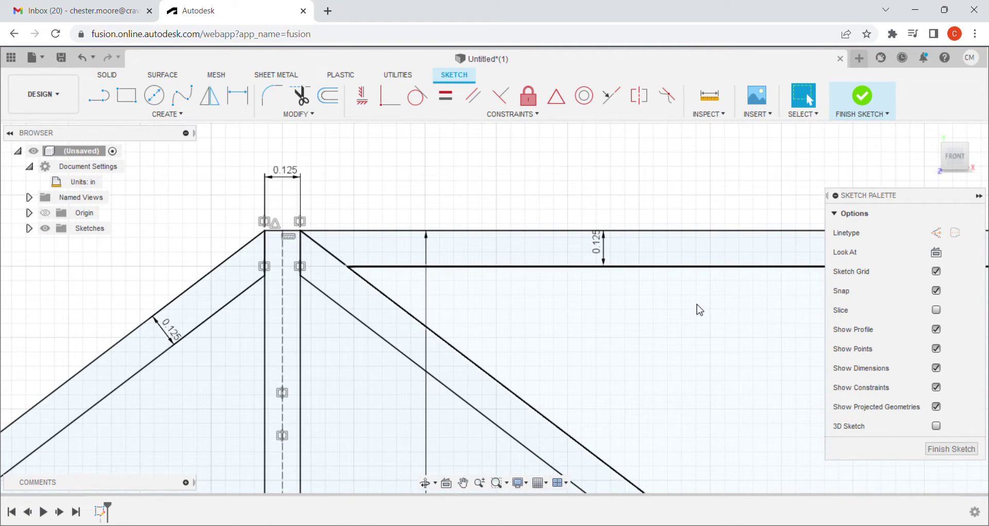
scroll(585, 309, down, 1)
scroll(436, 287, down, 2)
scroll(541, 350, down, 2)
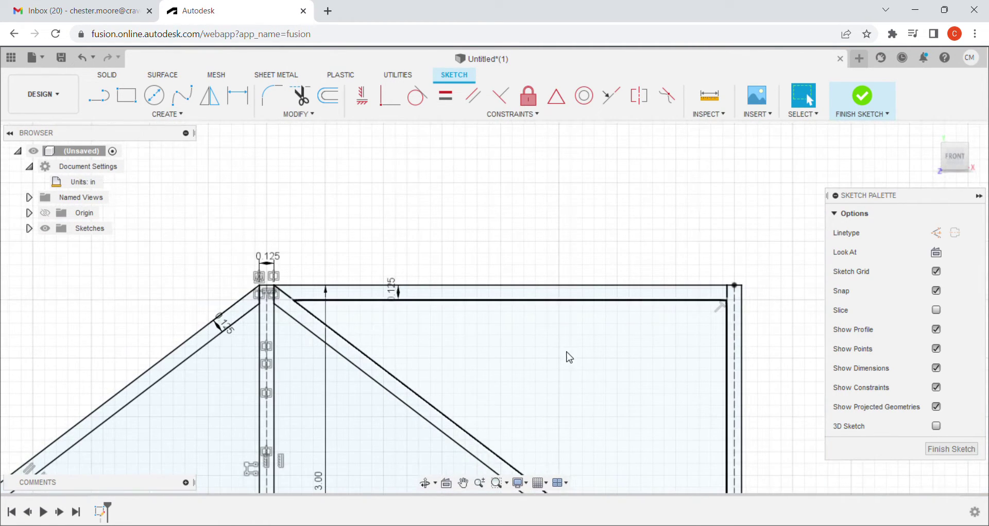
mouse_move(611, 370)
middle_down()
mouse_move(592, 268)
mouse_move(562, 235)
middle_up()
scroll(612, 270, down, 1)
middle_drag(560, 274, 488, 271)
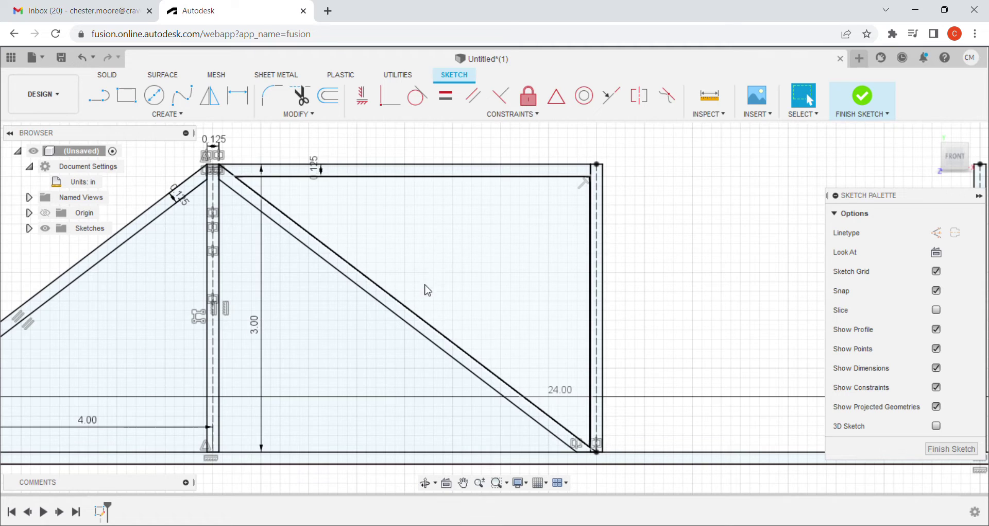
click(167, 118)
click(122, 284)
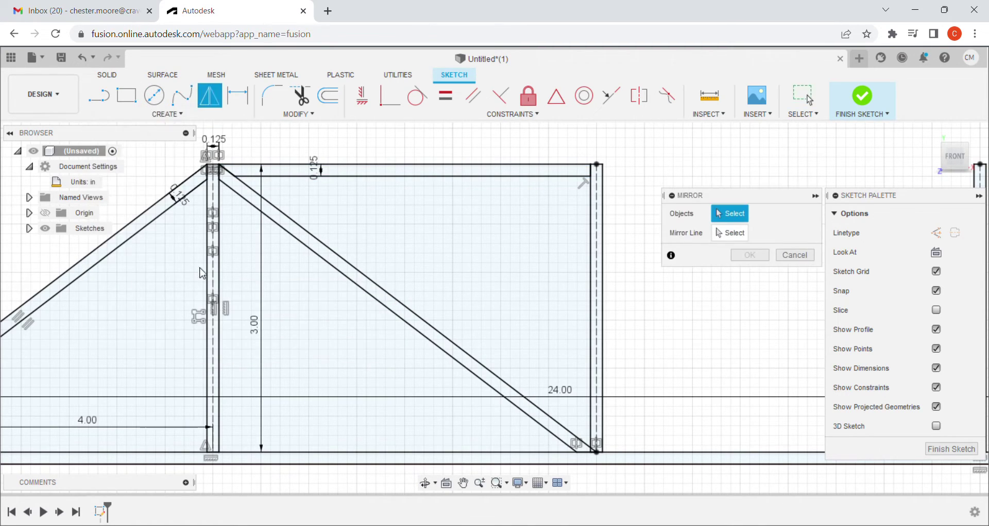
click(334, 271)
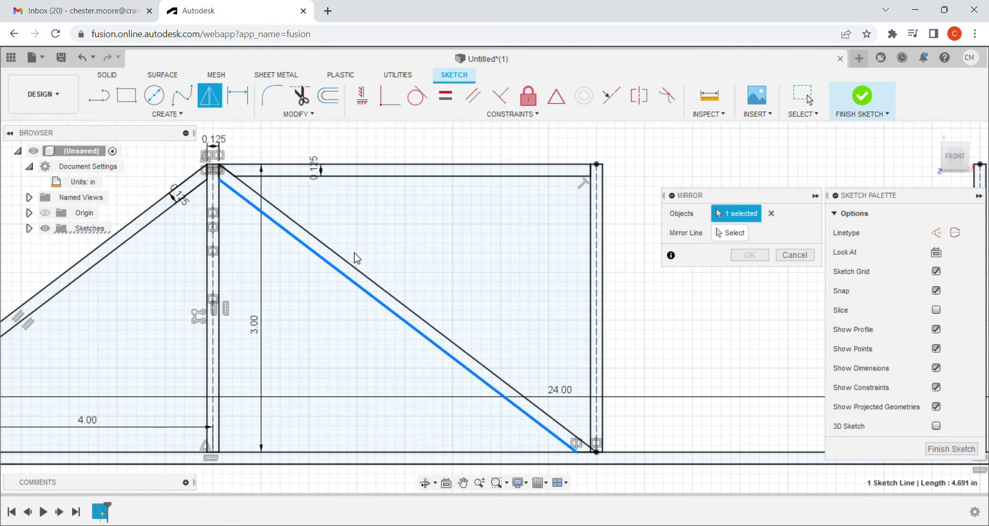
click(349, 264)
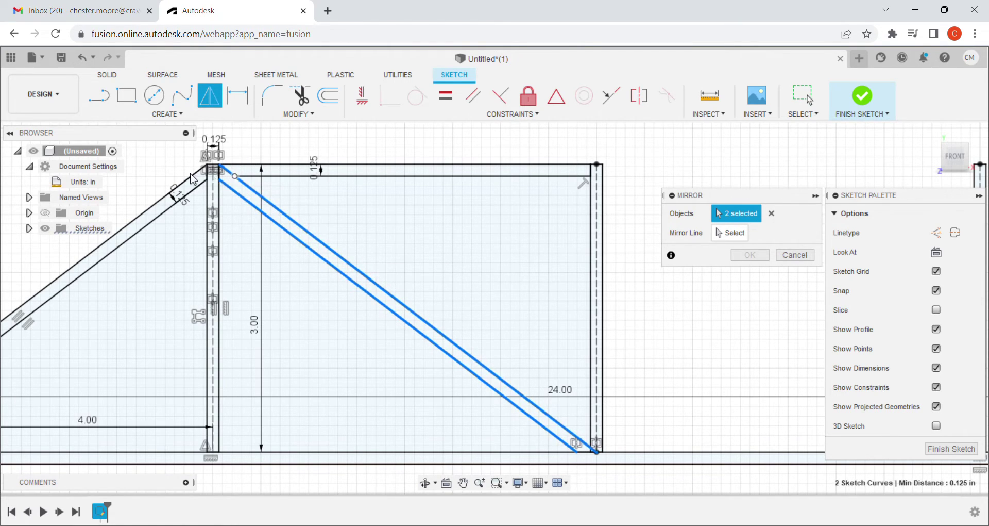
- Add the brace's short vertical end at the first upright and both horizontal top strip lines to the Mirror objects
scroll(214, 185, up, 2)
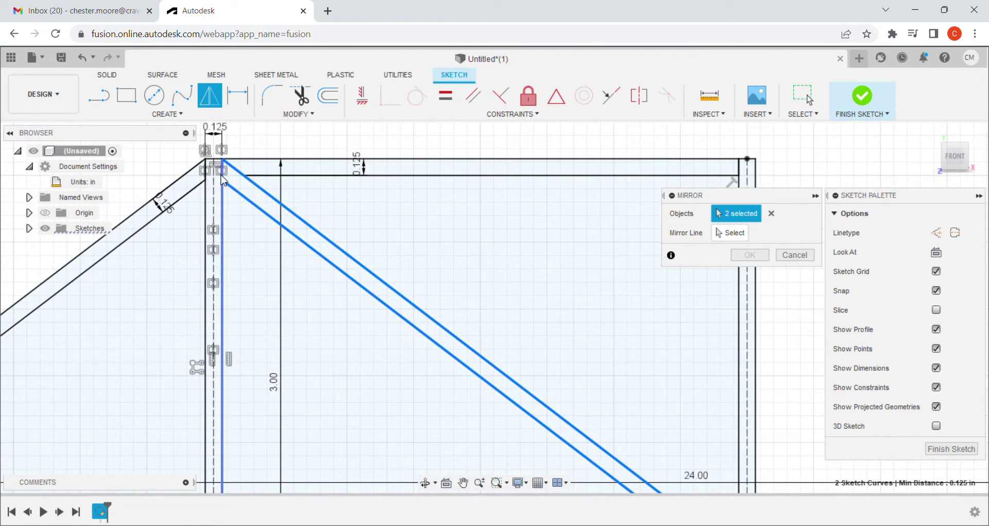
scroll(227, 175, up, 6)
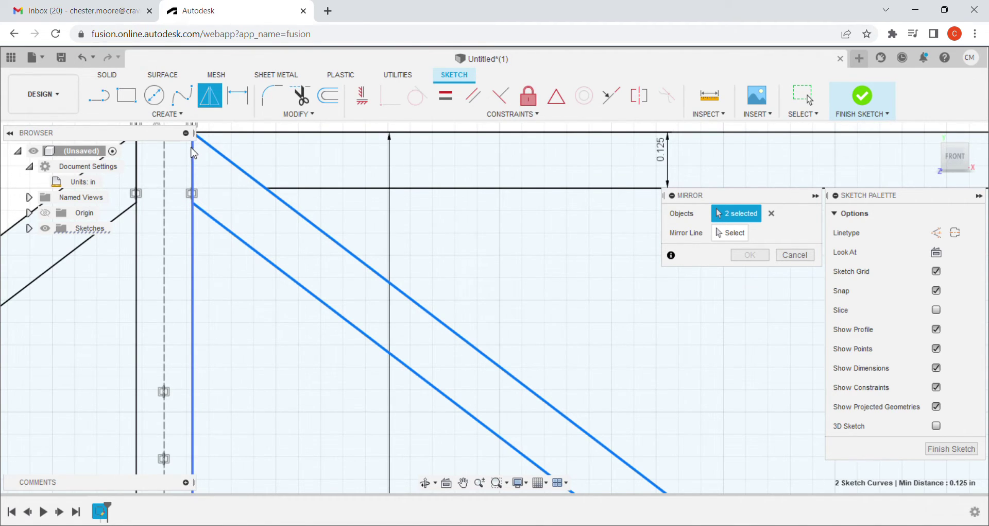
scroll(191, 155, up, 3)
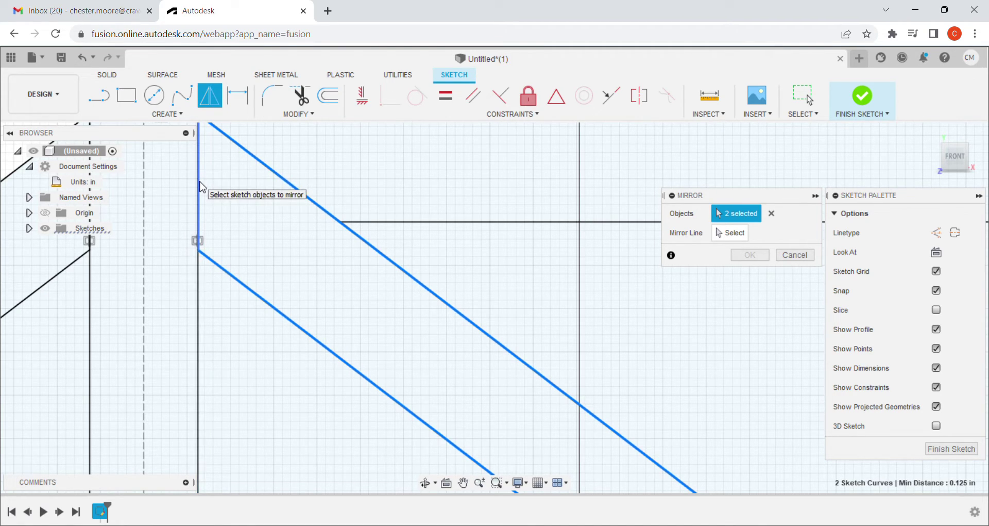
click(200, 186)
scroll(431, 219, down, 3)
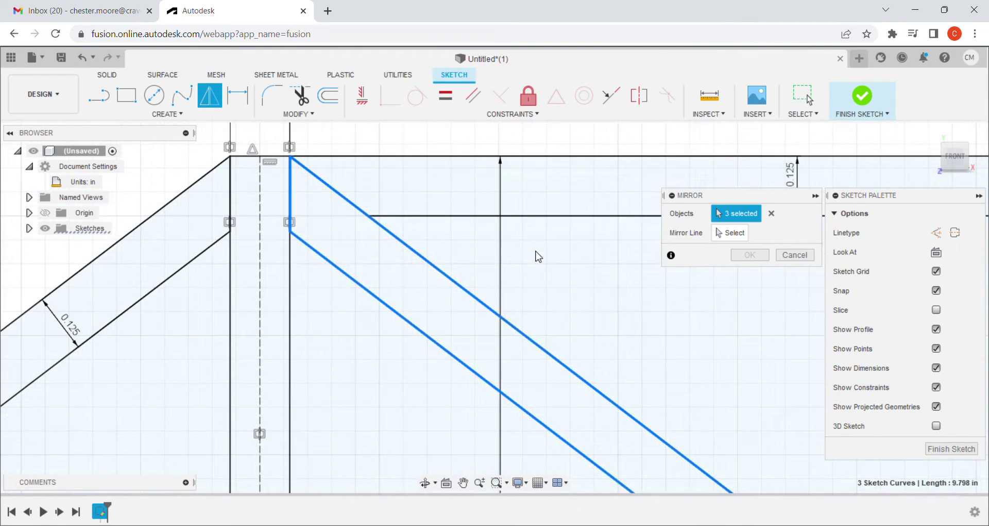
scroll(447, 187, up, 2)
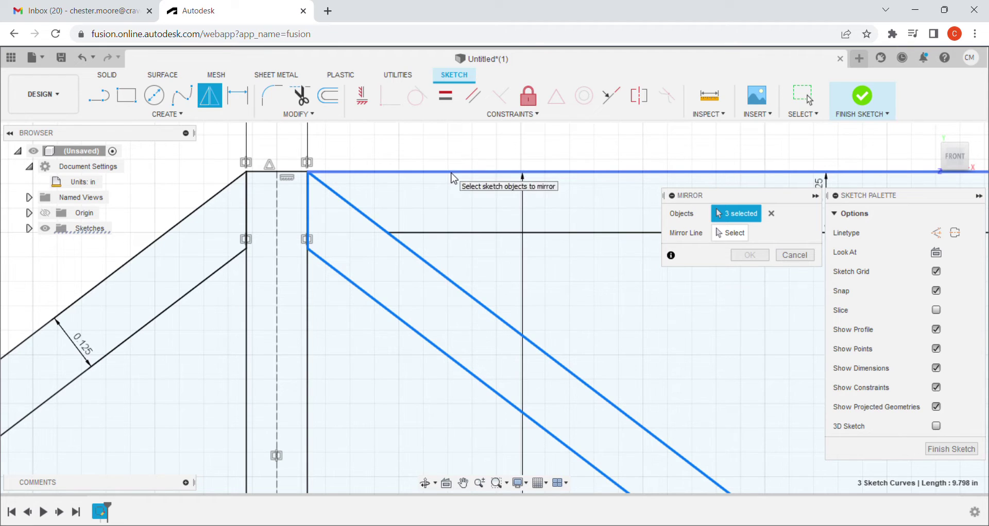
click(451, 174)
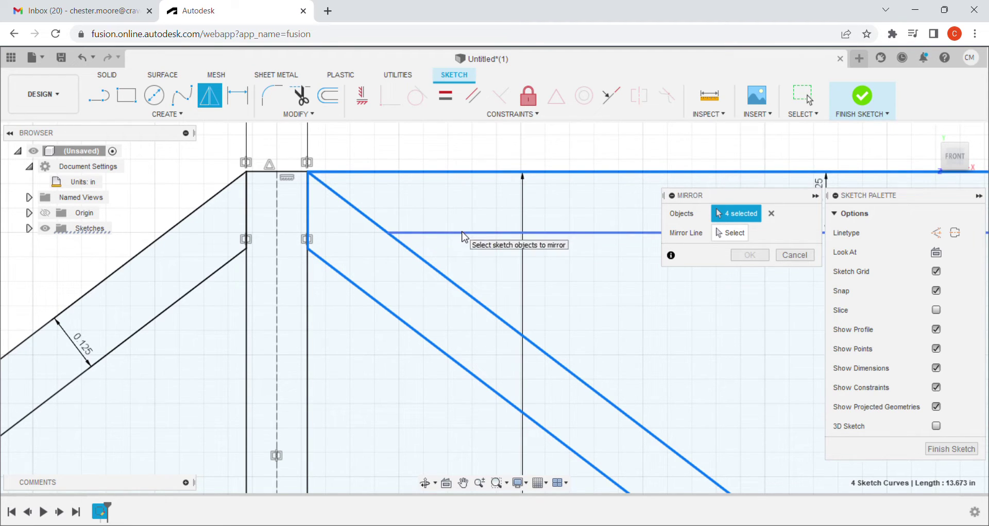
click(464, 232)
- Add the short vertical end line of the top strip at the second upright to the Mirror objects
middle_drag(574, 277, 38, 282)
scroll(38, 281, down, 2)
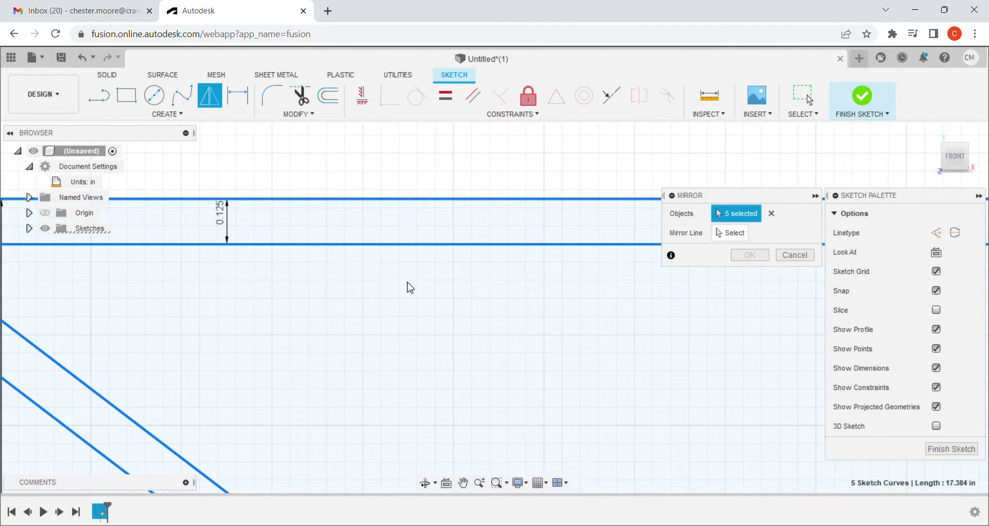
mouse_move(534, 304)
middle_down()
mouse_move(187, 311)
mouse_move(77, 303)
middle_up()
scroll(77, 303, down, 2)
scroll(531, 278, up, 3)
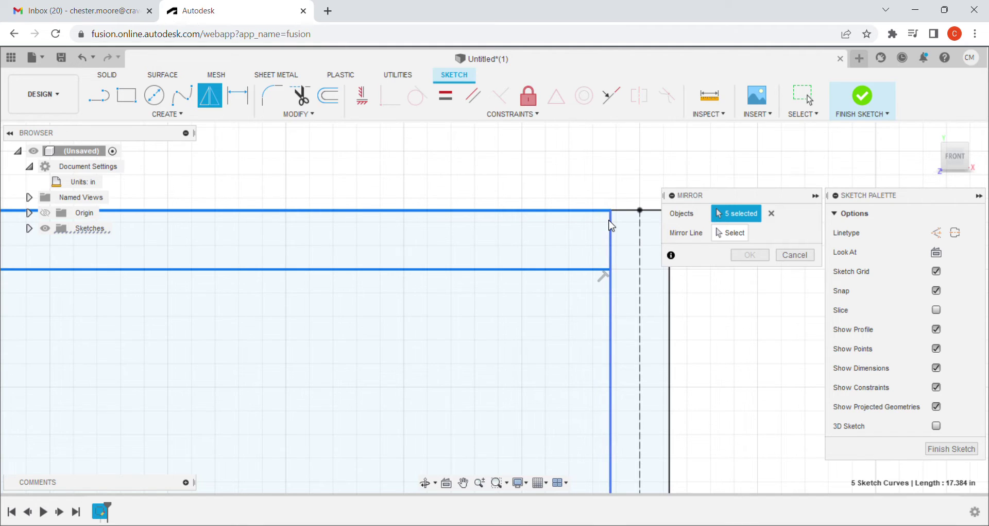
scroll(612, 227, up, 4)
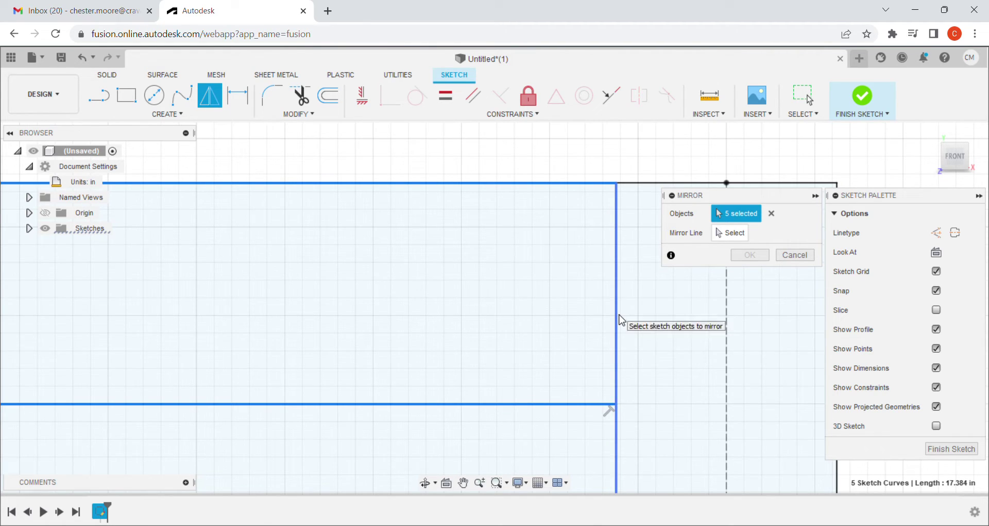
click(616, 341)
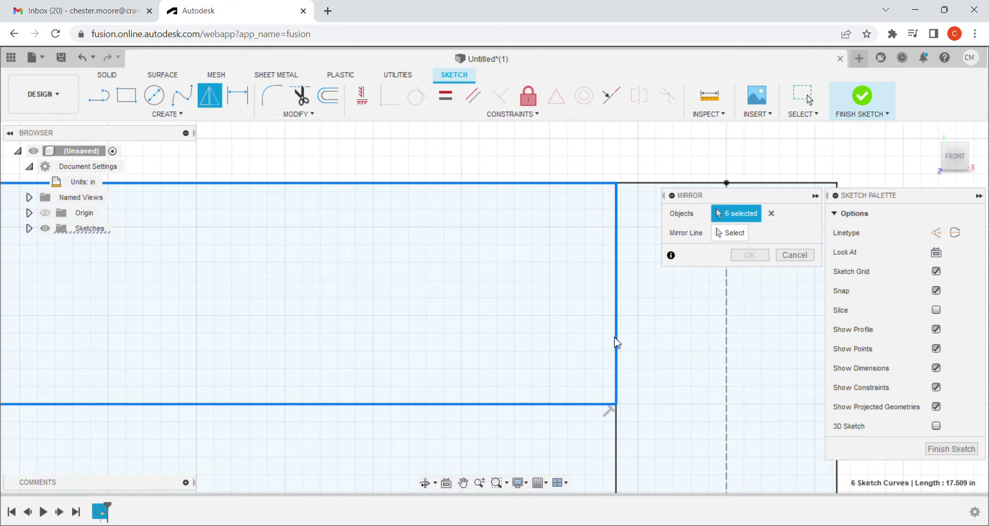
- Mirror the six selected brace and top strip lines about the second upright's dashed centerline
click(731, 232)
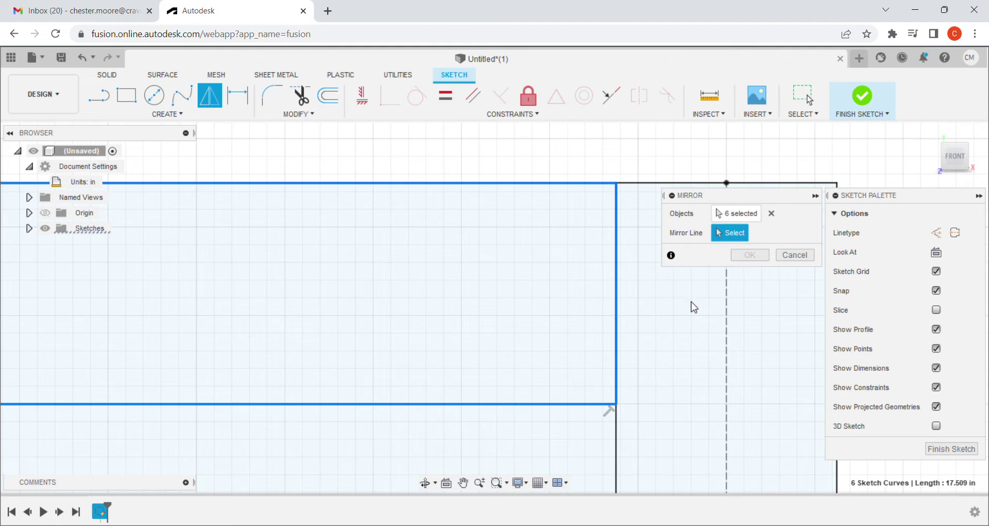
scroll(694, 307, down, 3)
click(711, 340)
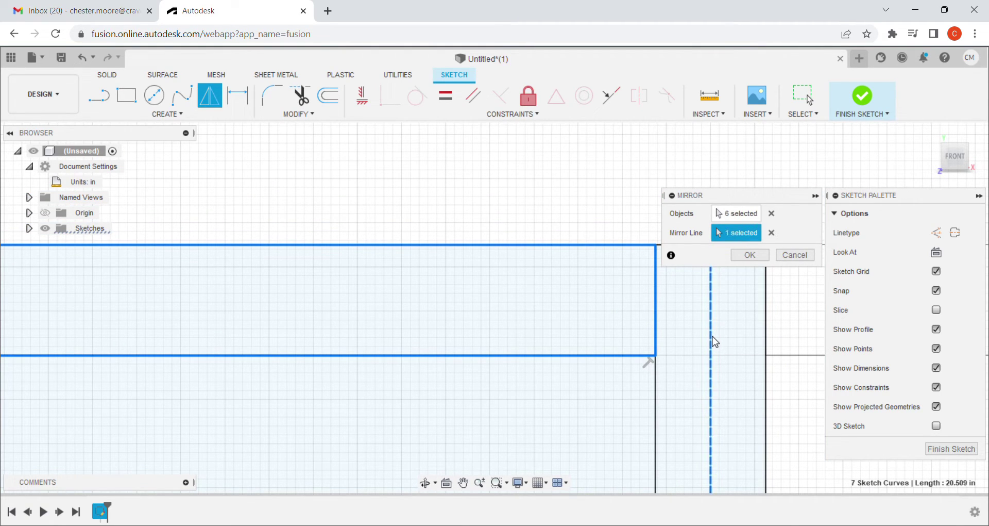
scroll(736, 340, down, 1)
scroll(773, 343, down, 4)
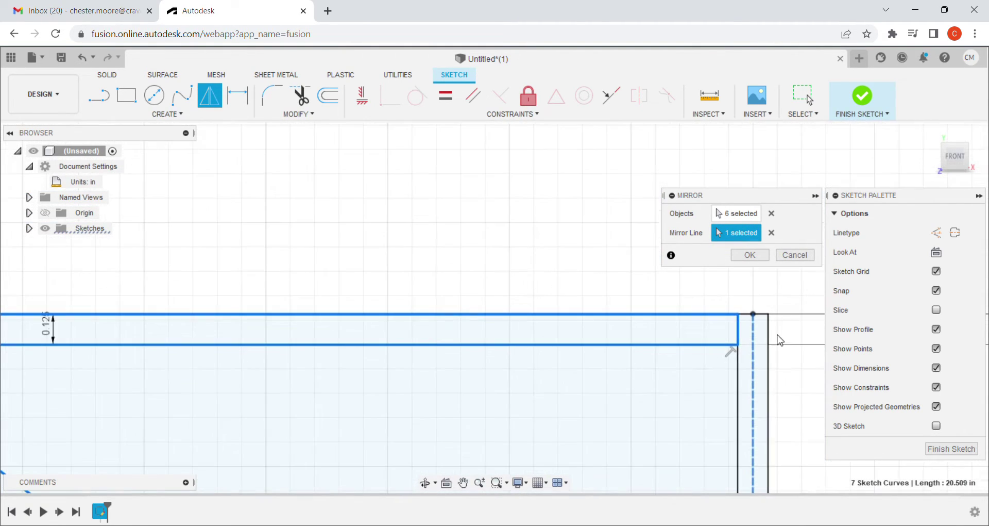
middle_drag(762, 308, 420, 285)
scroll(419, 285, down, 2)
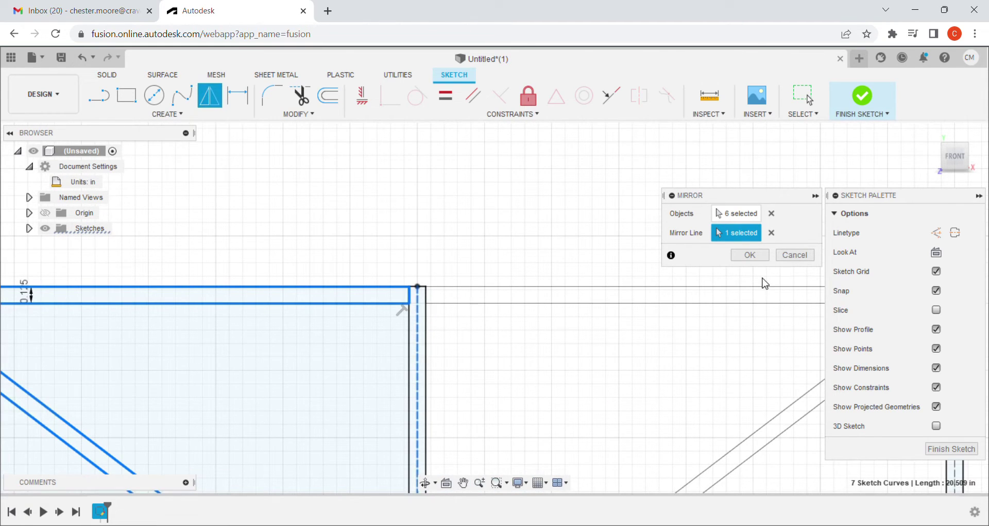
click(750, 255)
- Mirror both top strip lines and both long brace edges between the second and third uprights about the third upright's dashed centerline
scroll(711, 361, down, 4)
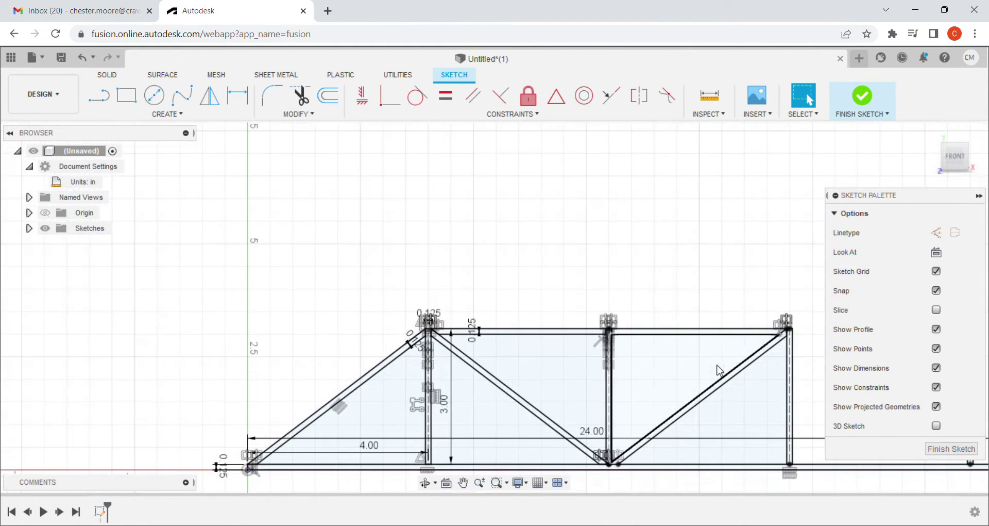
middle_drag(711, 369, 555, 347)
scroll(572, 268, down, 1)
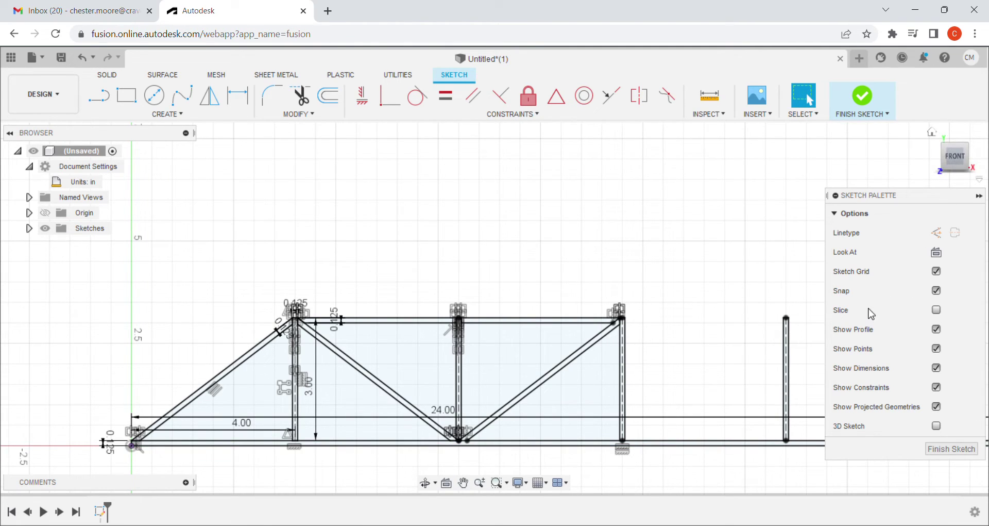
scroll(715, 333, up, 4)
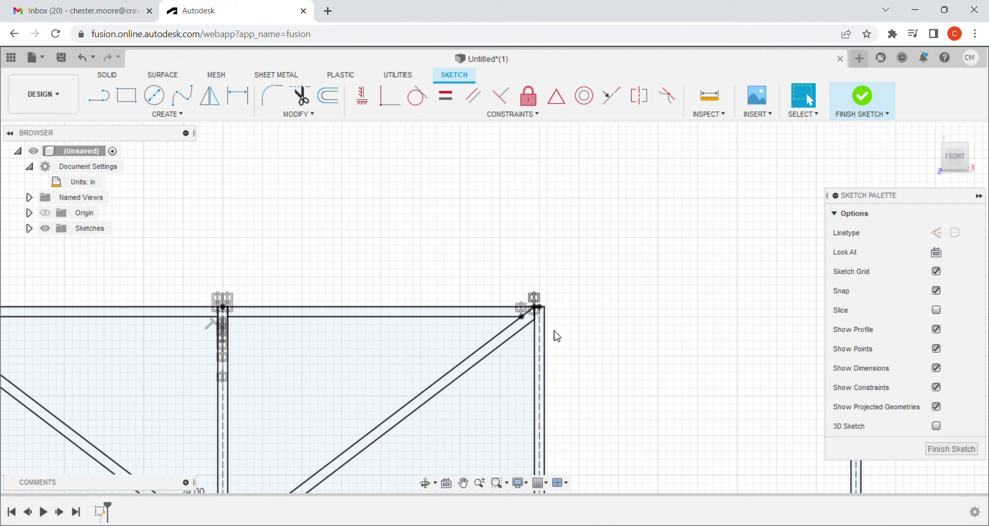
scroll(356, 314, up, 4)
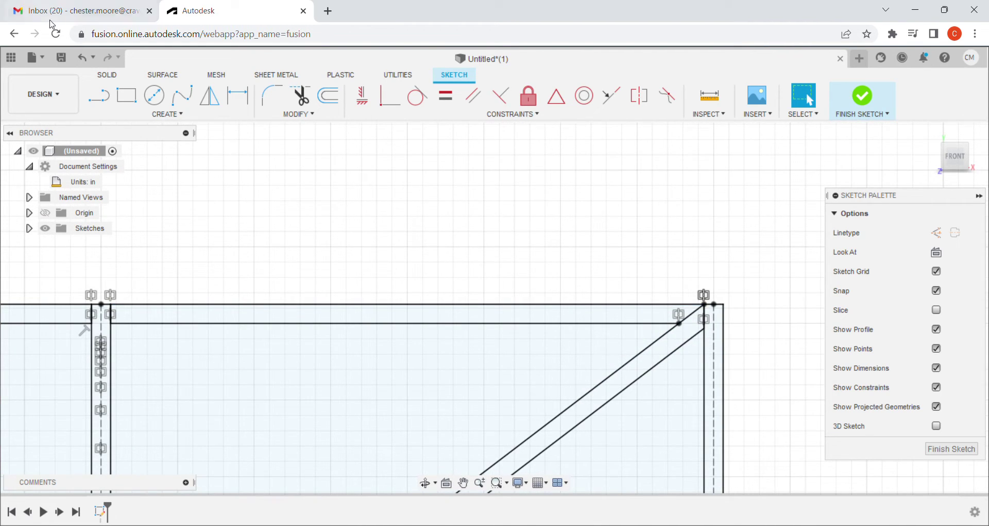
click(164, 114)
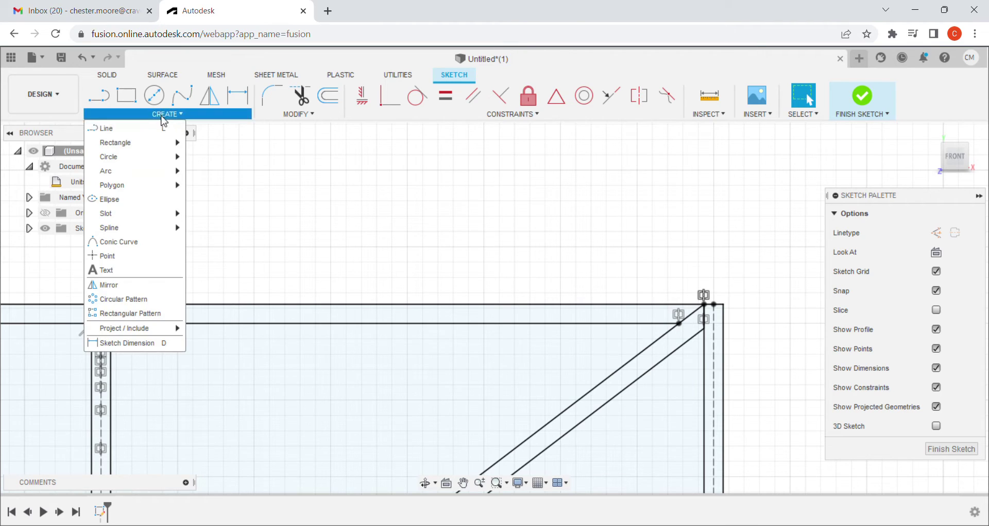
click(135, 286)
click(224, 305)
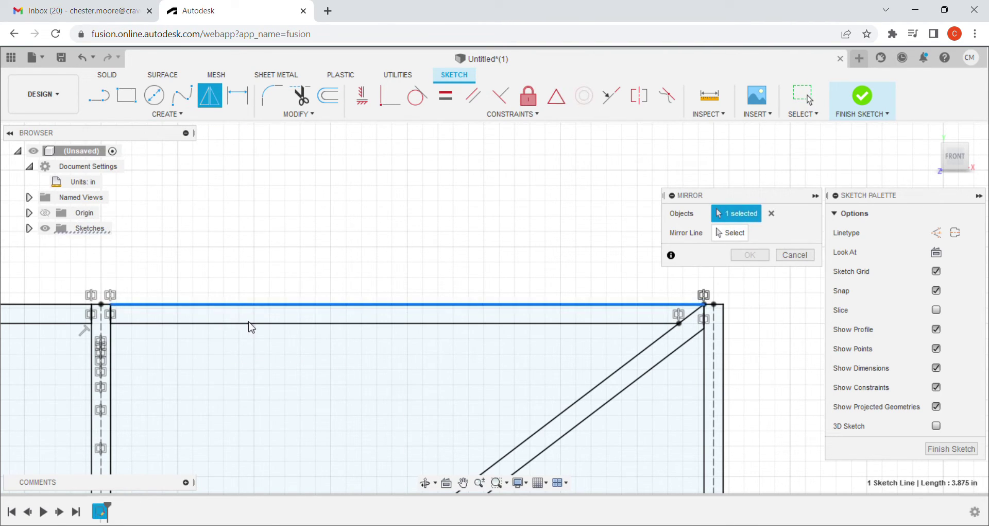
click(261, 324)
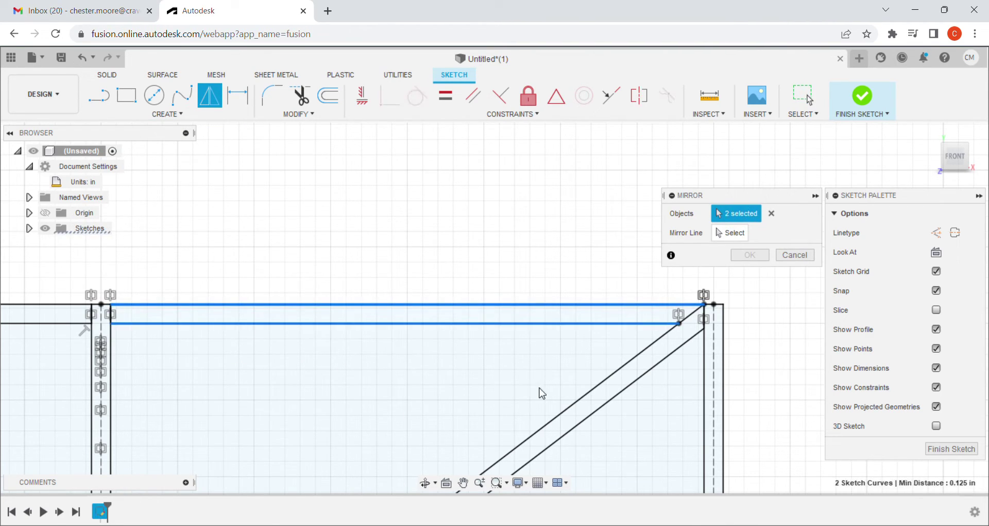
click(591, 394)
click(609, 406)
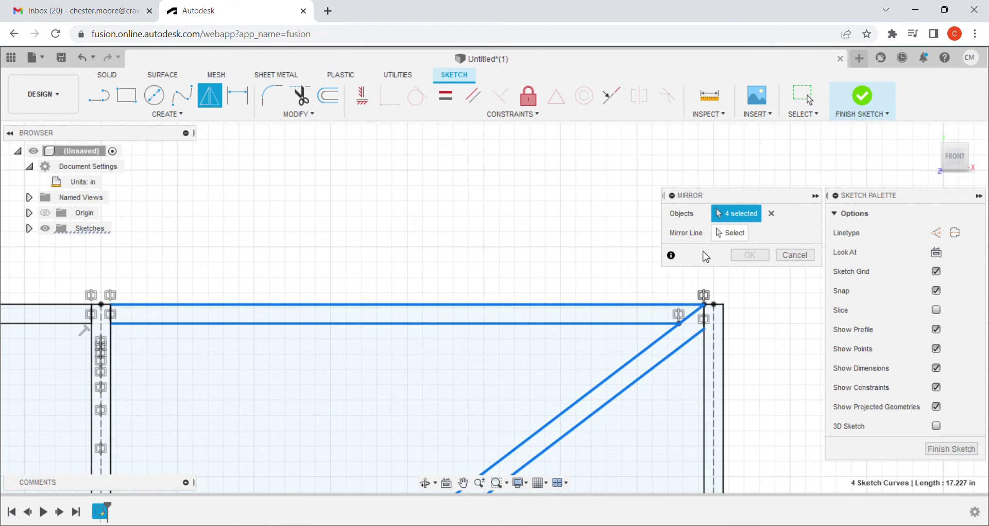
click(731, 233)
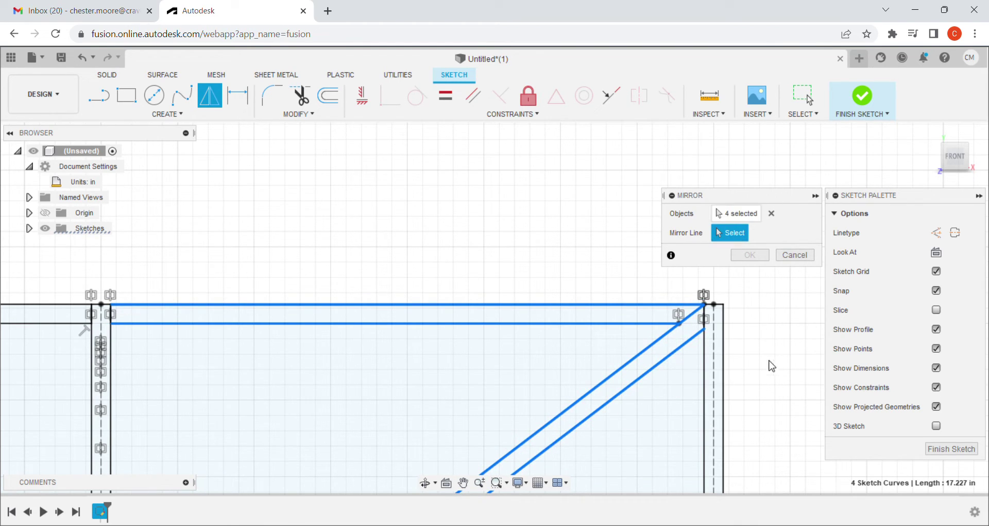
click(714, 358)
click(745, 257)
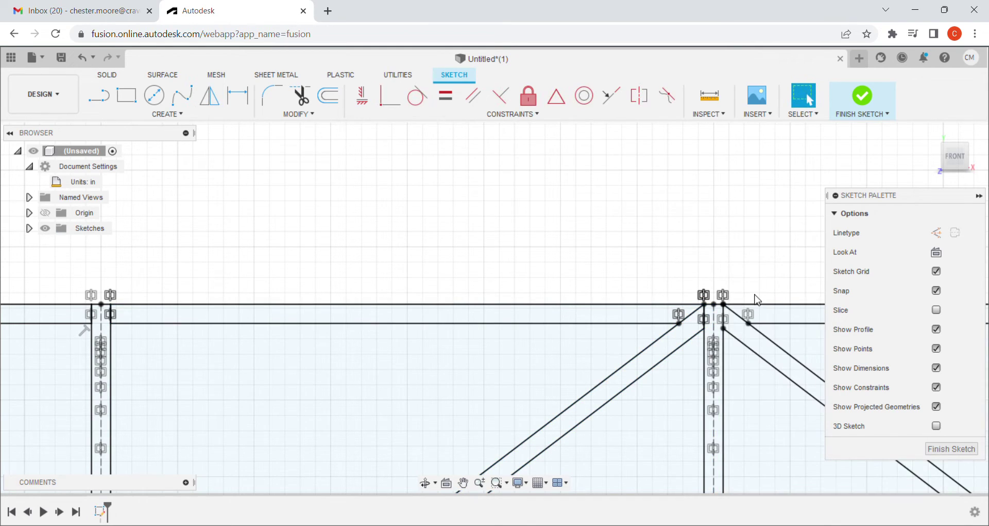
- Mirror both top strip lines and both long brace edges between the third and fourth uprights about the fourth upright's dashed centerline
scroll(755, 299, down, 2)
middle_drag(737, 225, 377, 207)
scroll(377, 207, down, 1)
scroll(618, 299, down, 4)
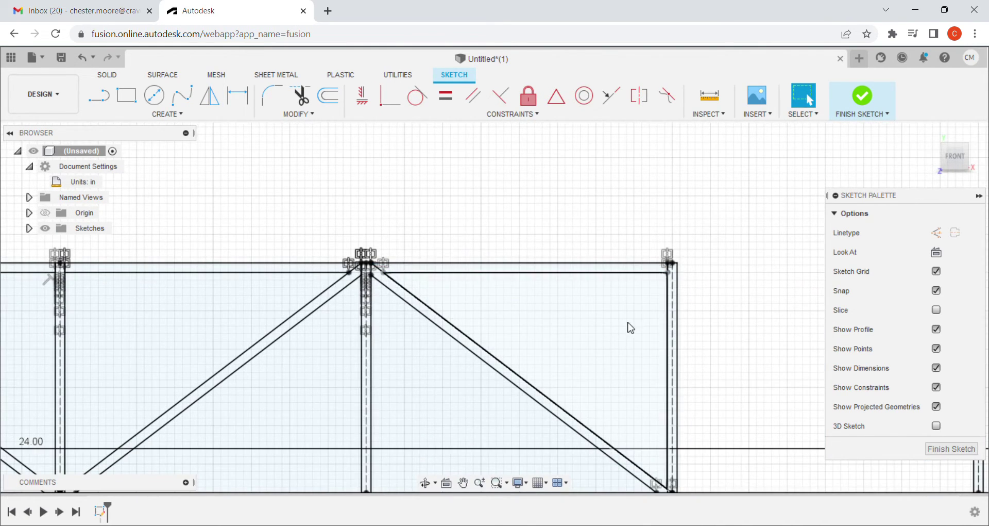
middle_drag(641, 307, 558, 325)
scroll(558, 325, down, 2)
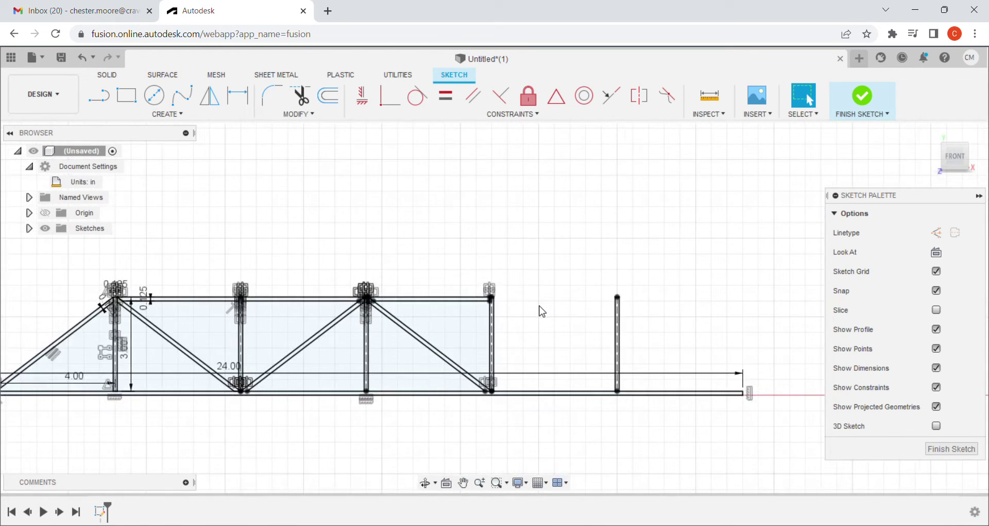
scroll(541, 309, up, 6)
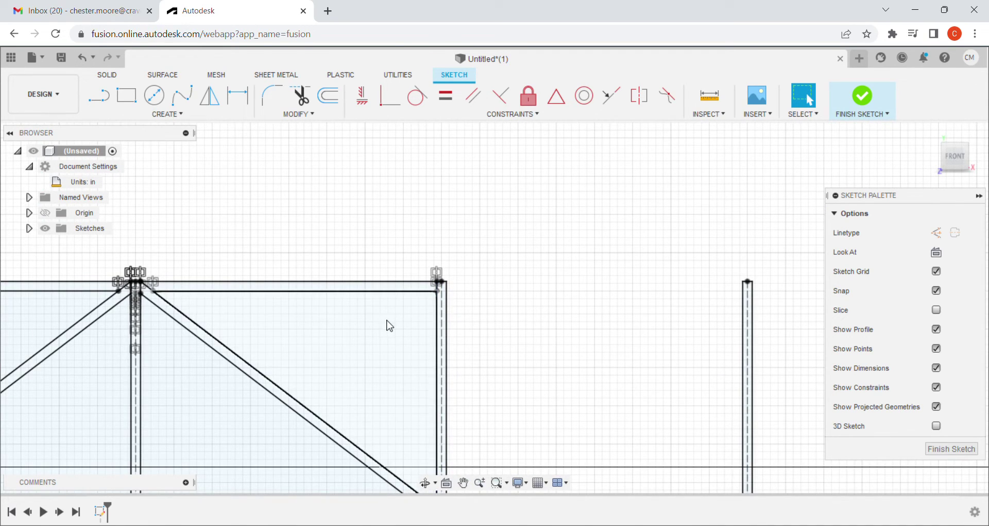
scroll(389, 325, up, 1)
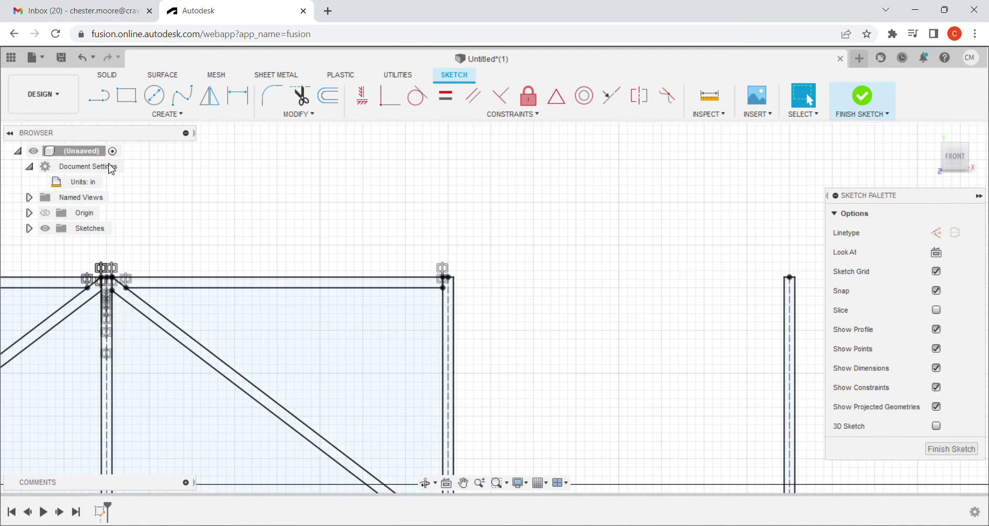
click(152, 117)
click(106, 283)
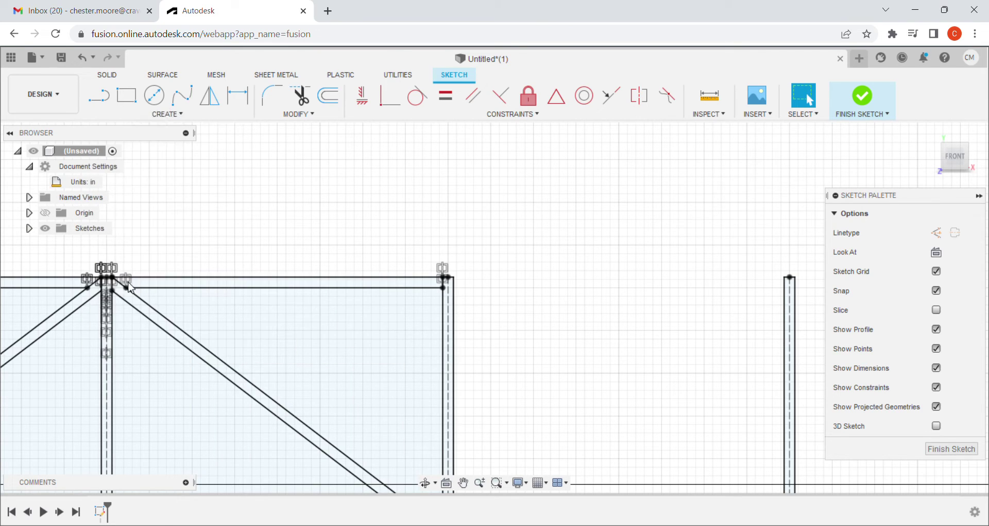
click(307, 278)
click(308, 287)
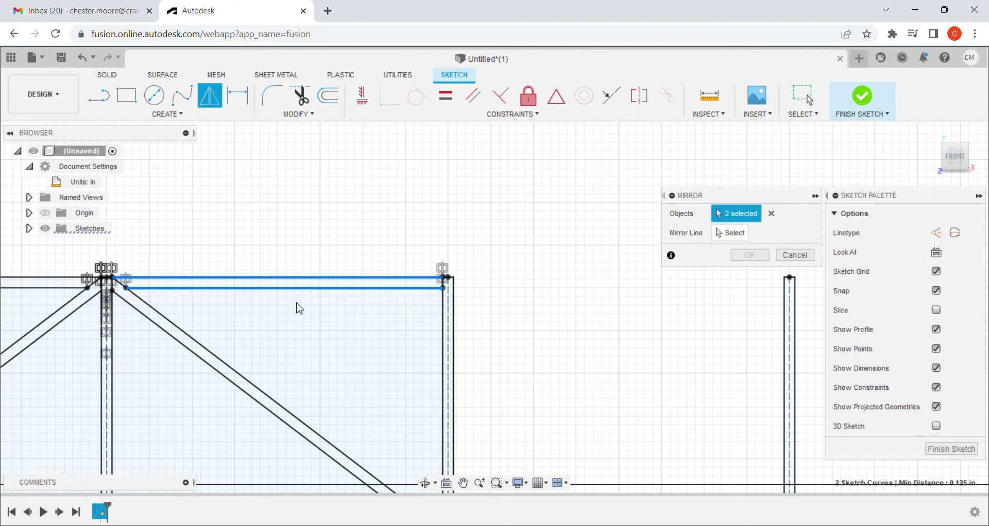
click(232, 368)
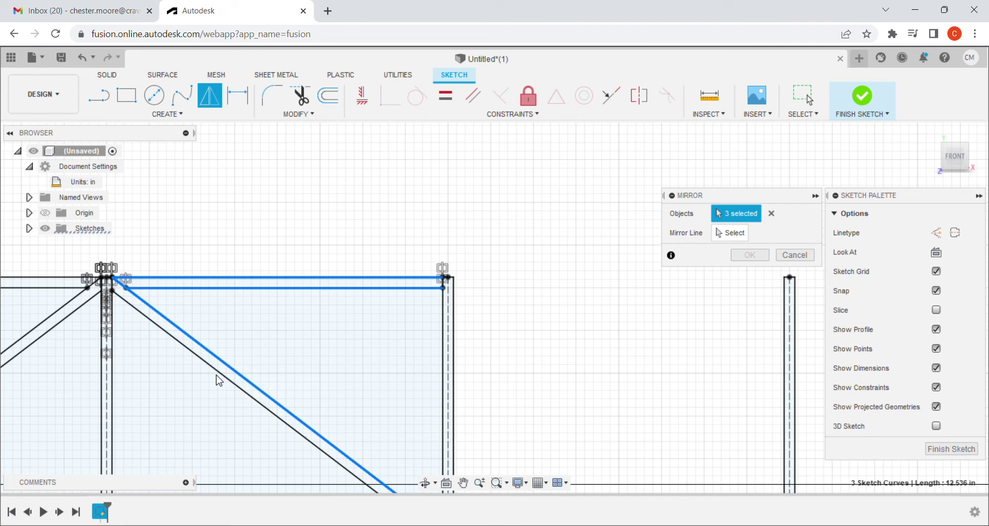
click(218, 376)
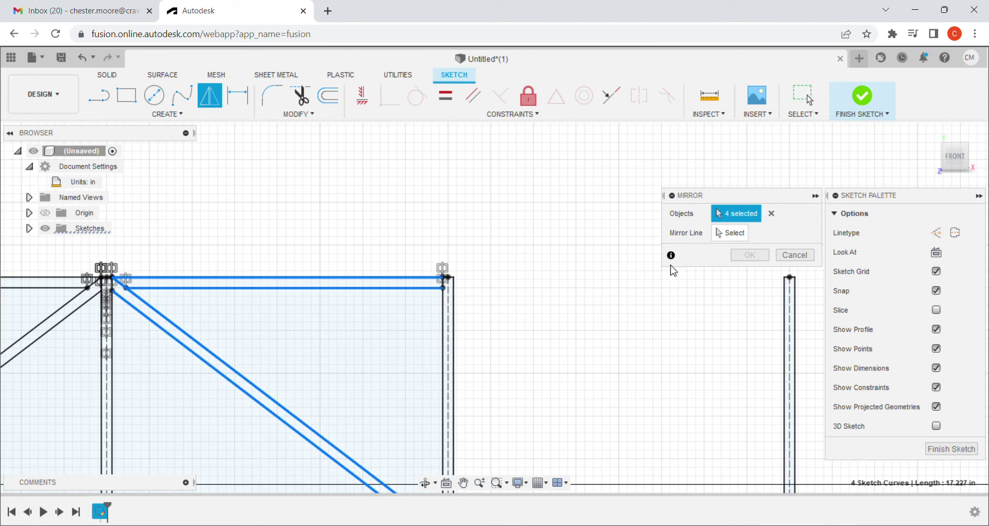
click(737, 232)
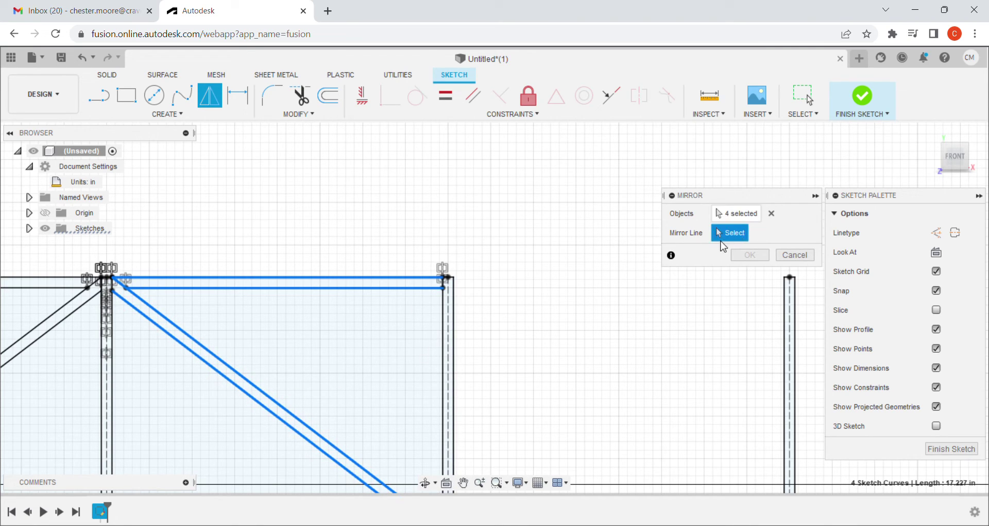
click(449, 332)
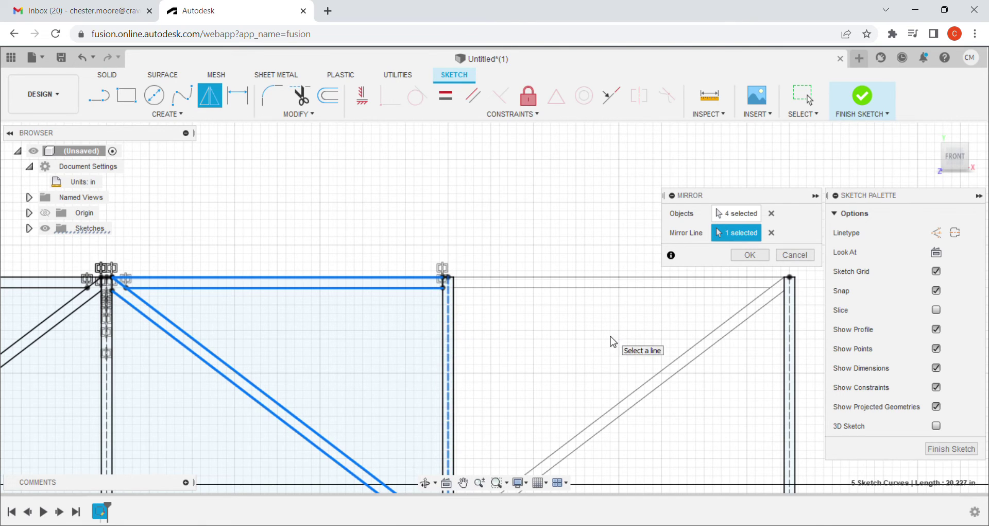
middle_drag(567, 341, 408, 326)
scroll(408, 326, down, 2)
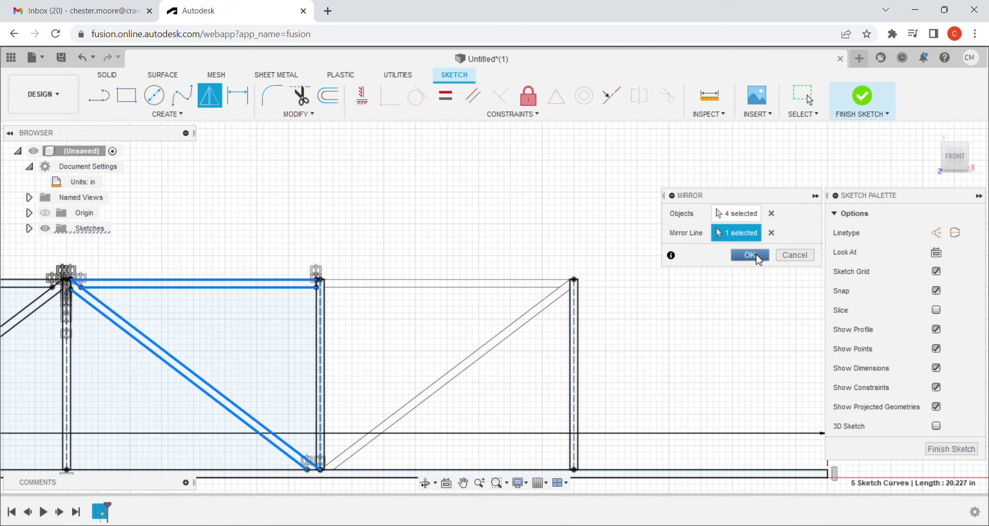
click(750, 255)
- Mirror both edges of the brace between the fourth and fifth uprights about the fifth upright's dashed centerline
scroll(696, 281, up, 1)
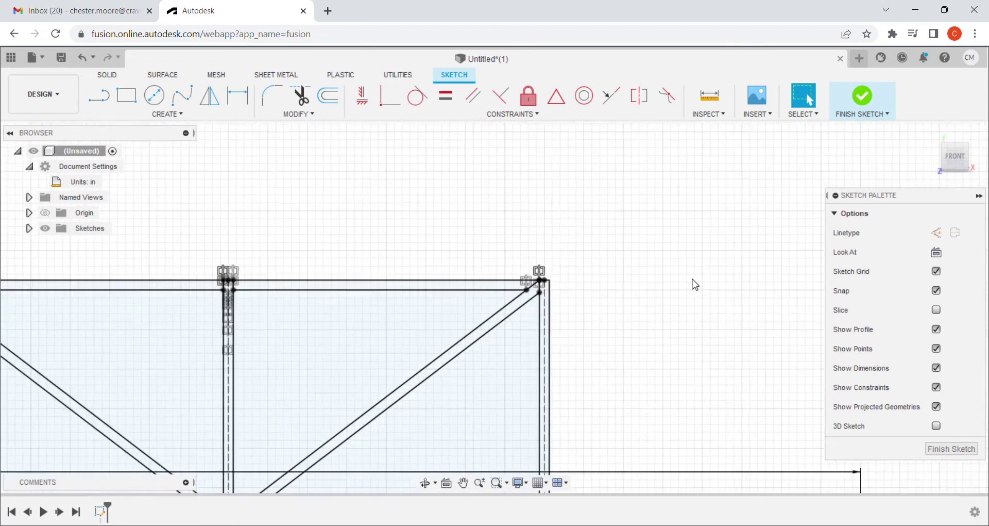
scroll(647, 317, down, 1)
middle_drag(696, 361, 605, 338)
scroll(492, 353, up, 4)
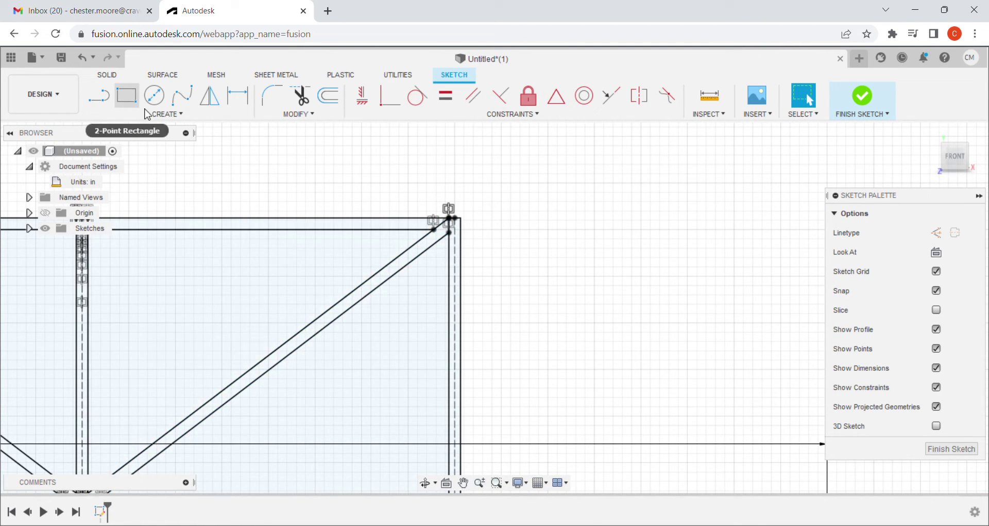
click(160, 115)
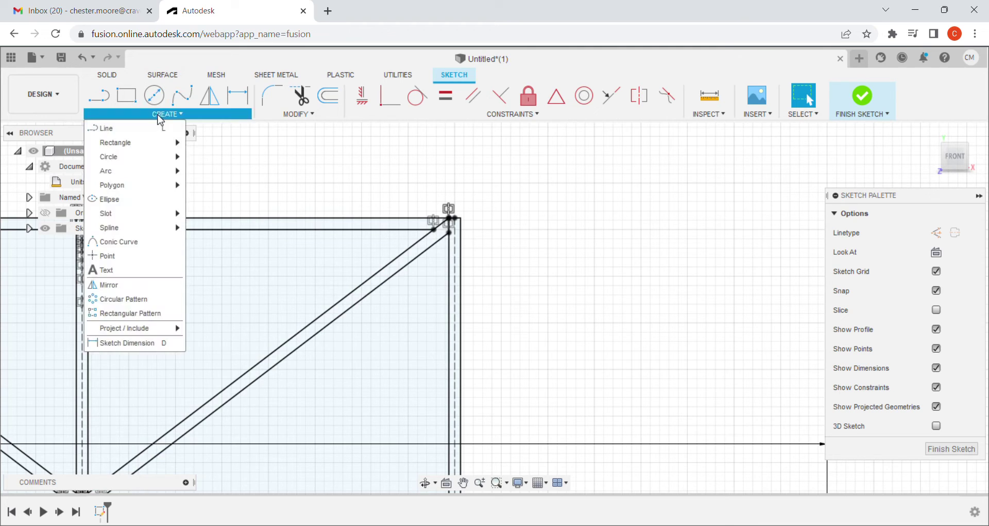
click(117, 285)
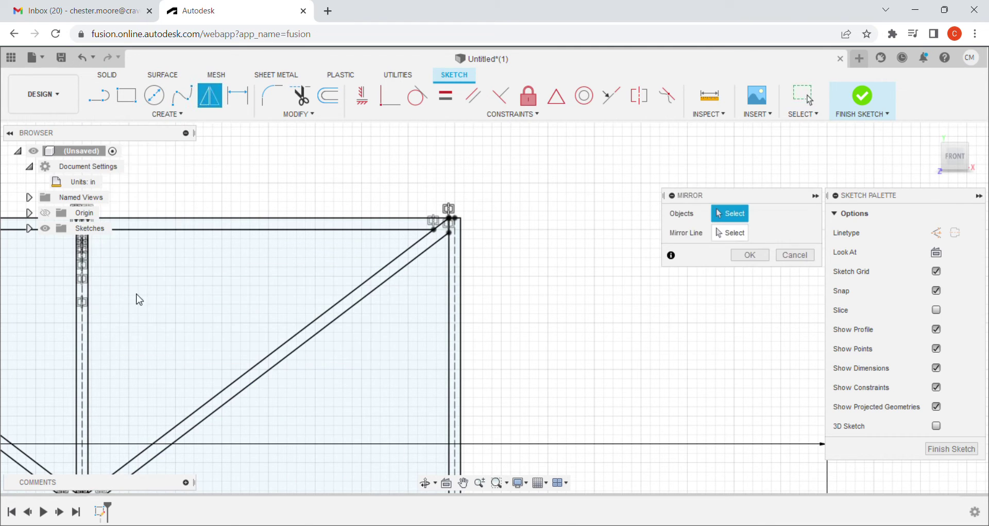
click(287, 346)
click(302, 348)
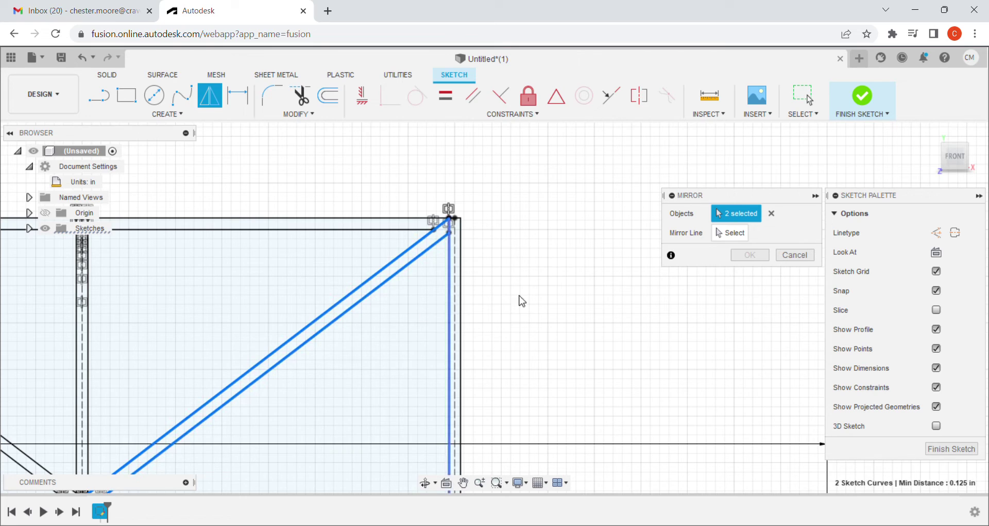
click(732, 232)
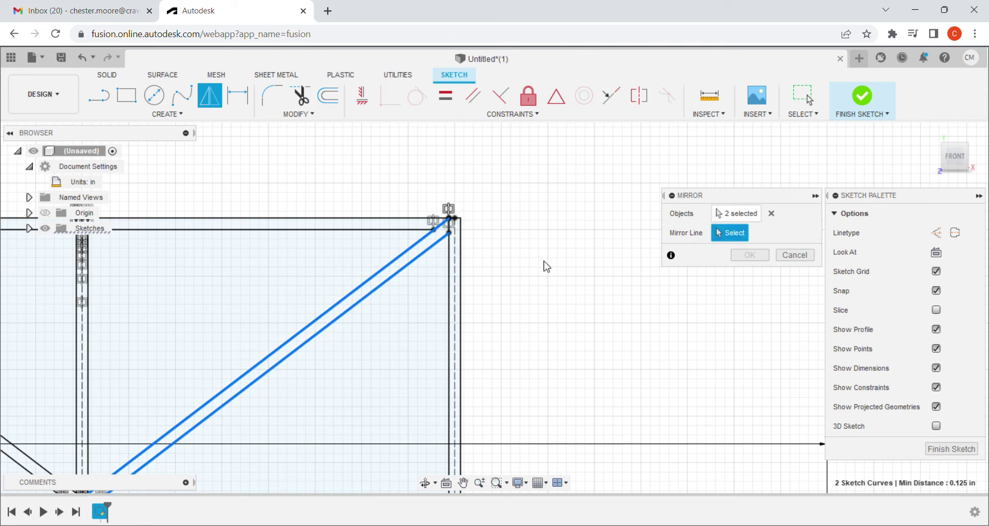
click(456, 286)
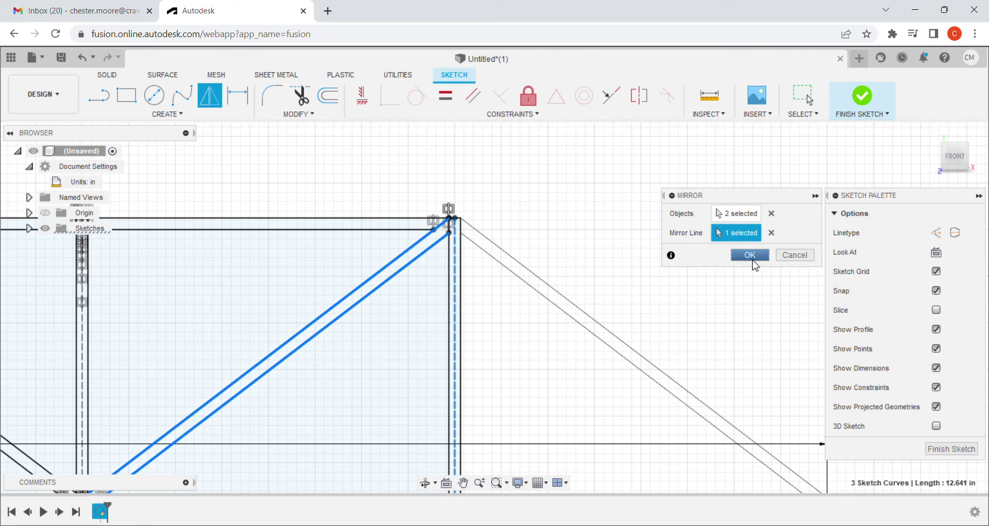
click(750, 254)
scroll(747, 369, down, 5)
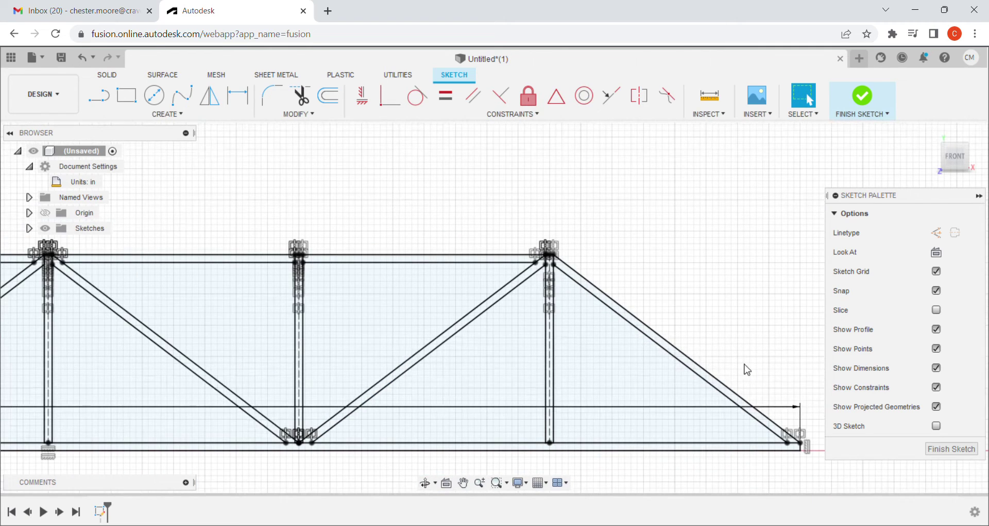
- Finish the truss sketch
middle_drag(746, 369, 607, 253)
scroll(643, 351, up, 5)
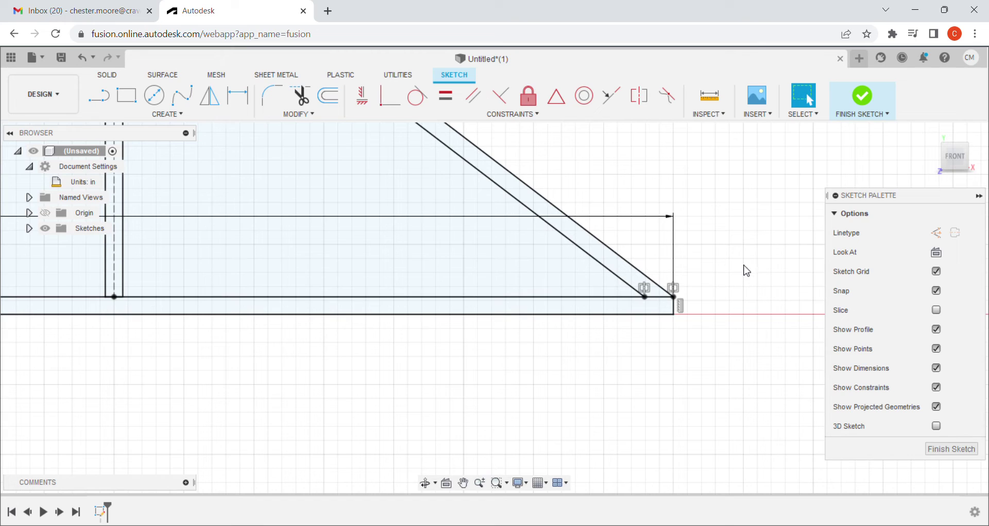
click(950, 448)
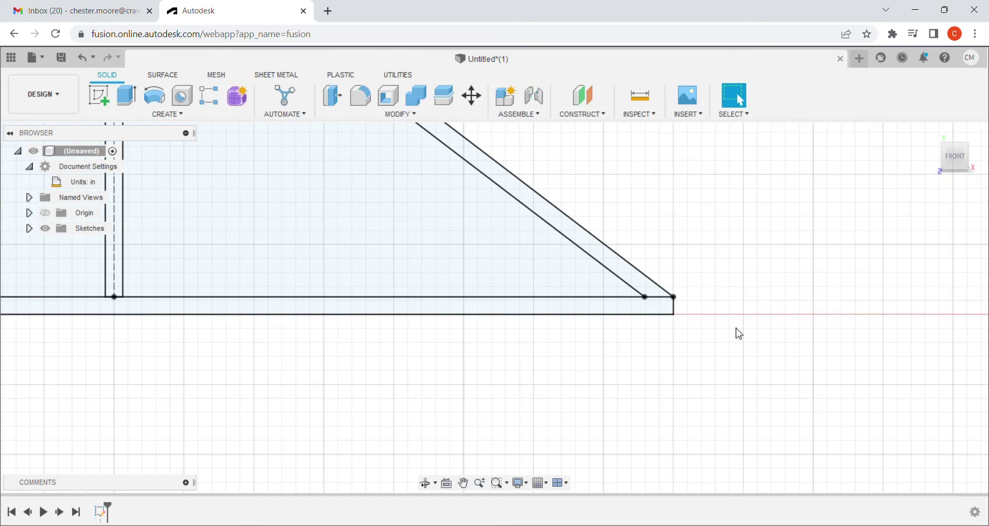
- Start an Extrude with the base strip, right end brace, fifth upright, and the brace and top strip between the fourth and fifth uprights
click(139, 96)
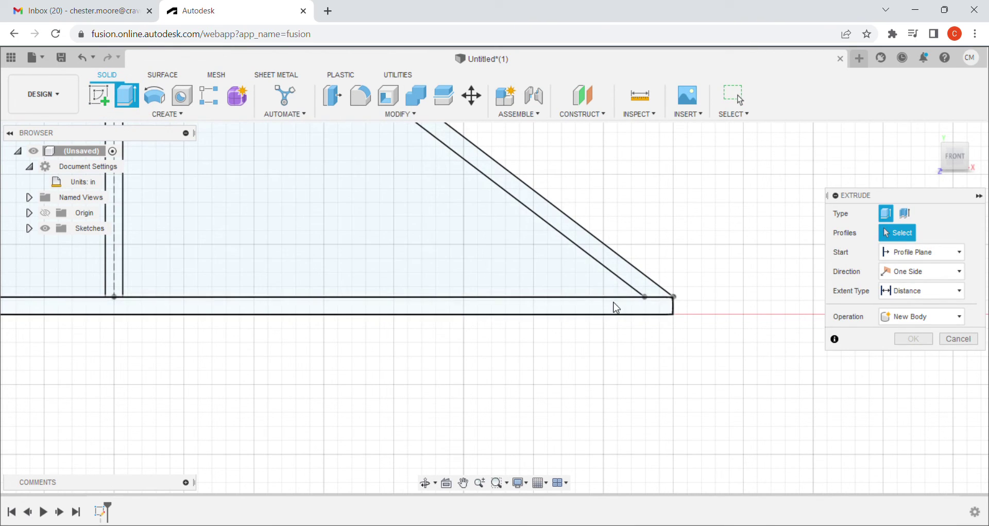
click(619, 311)
scroll(601, 271, down, 5)
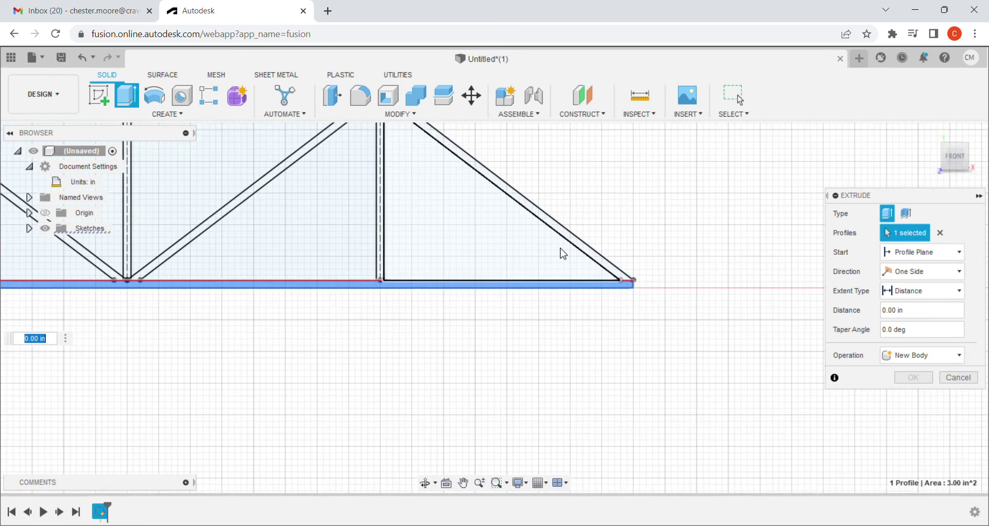
scroll(470, 183, up, 3)
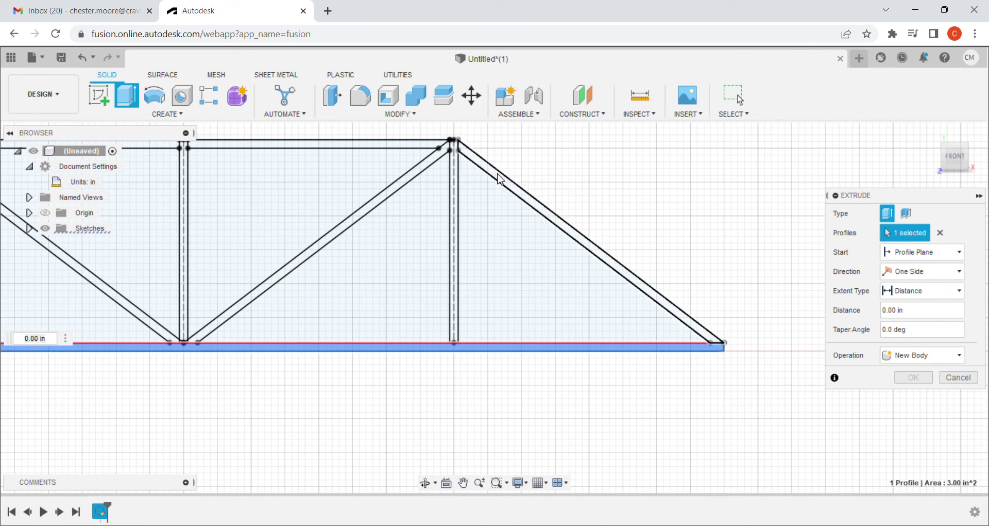
click(498, 178)
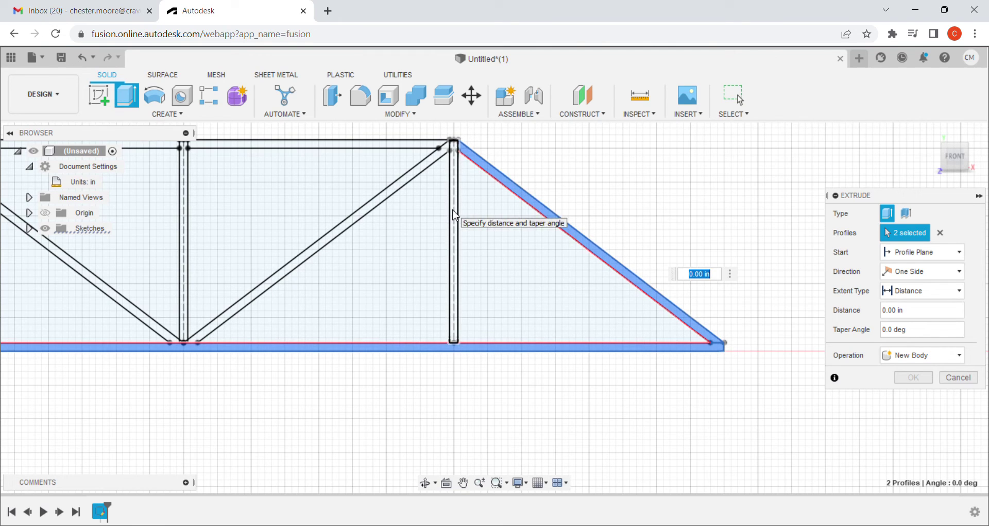
click(455, 216)
click(400, 184)
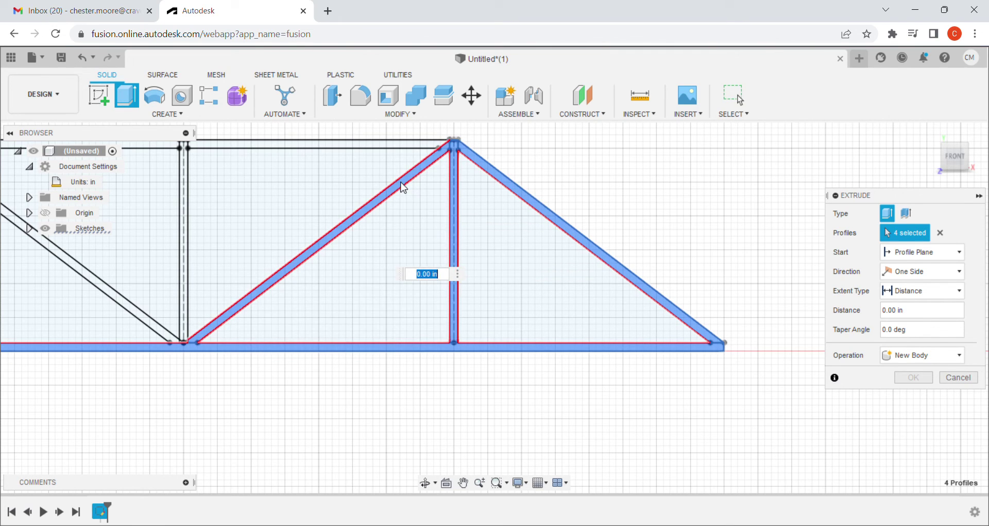
click(392, 146)
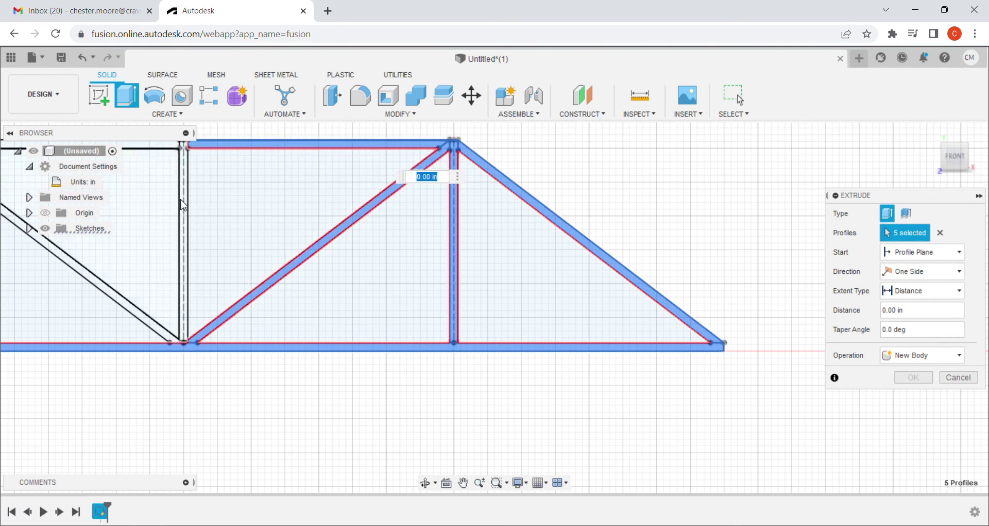
- Add the fourth upright and the brace and top strip between the third and fourth uprights to the Extrude profiles
click(184, 205)
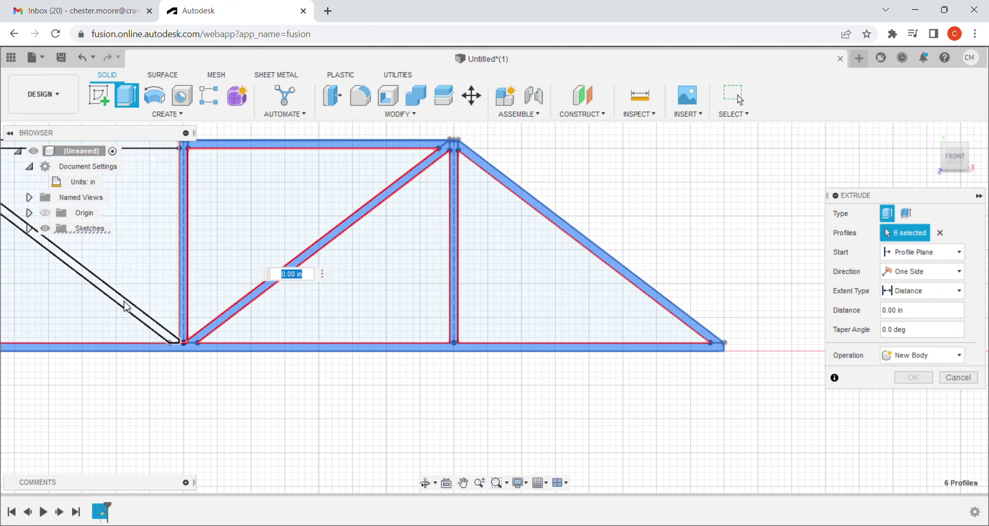
click(124, 305)
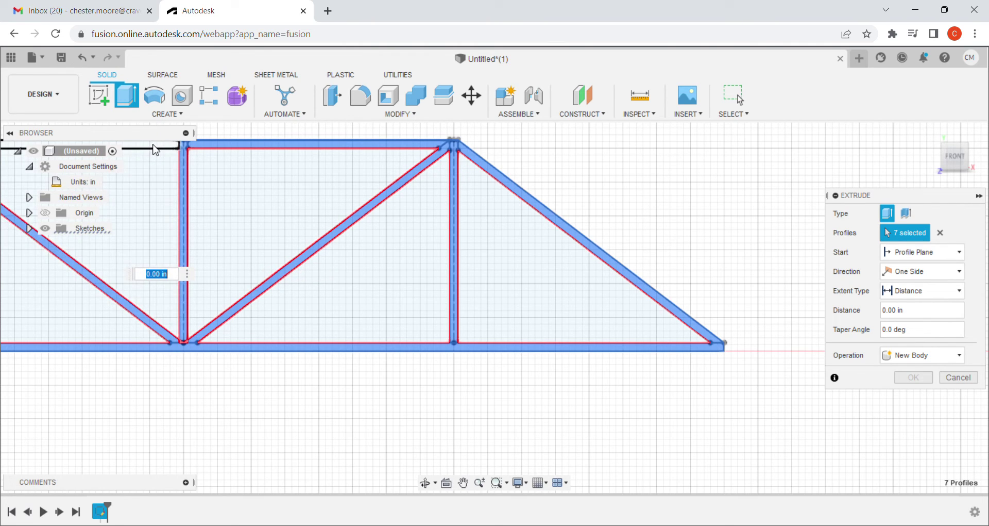
click(153, 150)
- Add the third upright and the brace and top strip between the second and third uprights to the Extrude profiles
scroll(135, 216, down, 2)
middle_drag(336, 236, 773, 215)
scroll(576, 219, down, 2)
scroll(503, 210, up, 5)
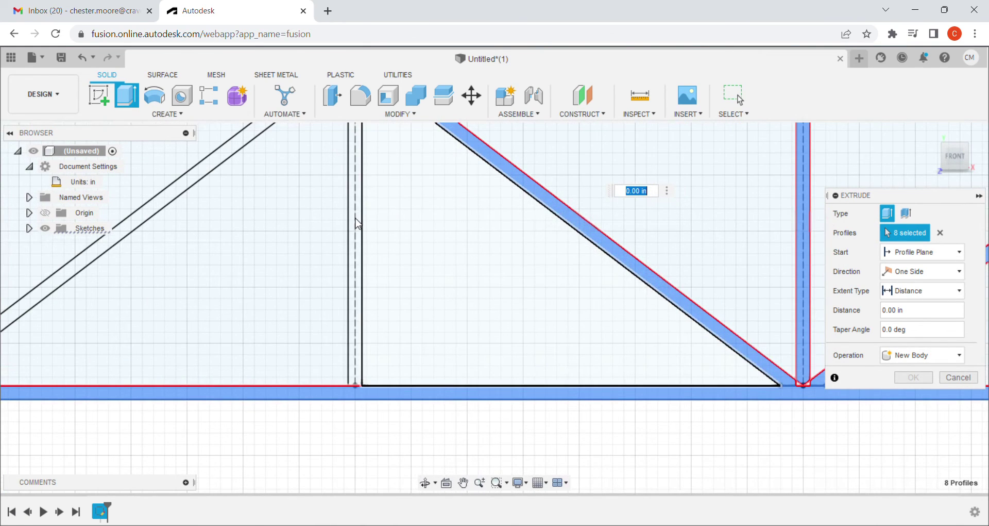
click(354, 242)
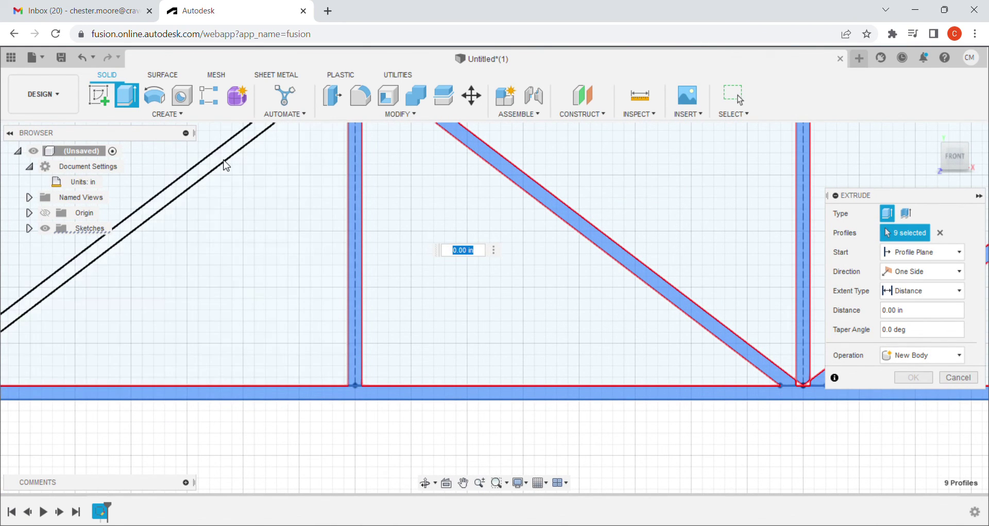
click(222, 164)
scroll(291, 181, down, 4)
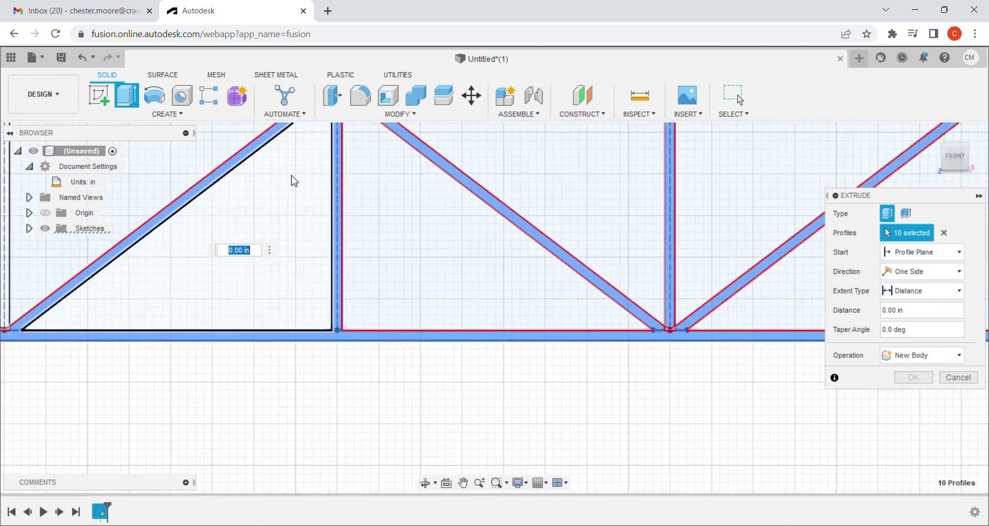
middle_drag(278, 184, 382, 287)
scroll(332, 232, up, 2)
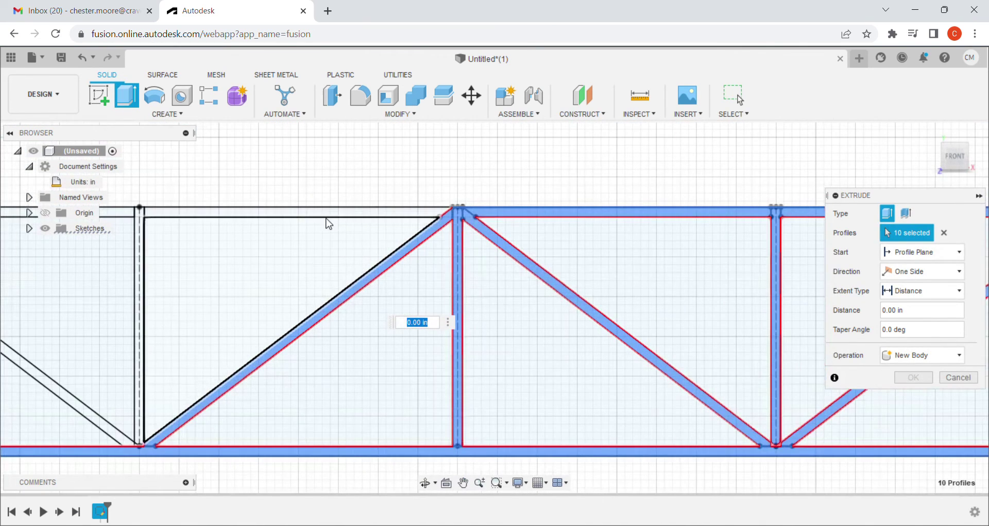
click(325, 218)
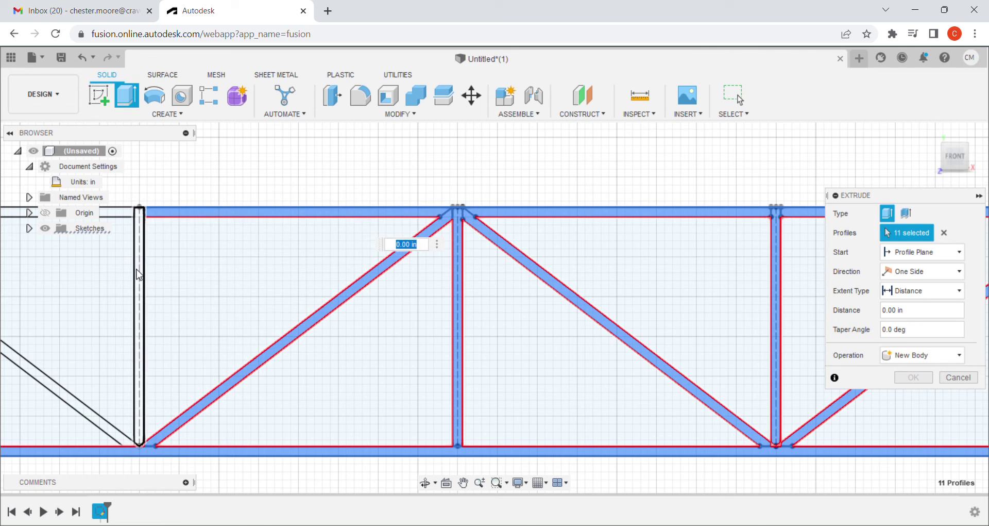
- Add the second and first uprights, the top strip and brace between them, and the end brace rising from the origin to the Extrude profiles
click(138, 276)
click(128, 213)
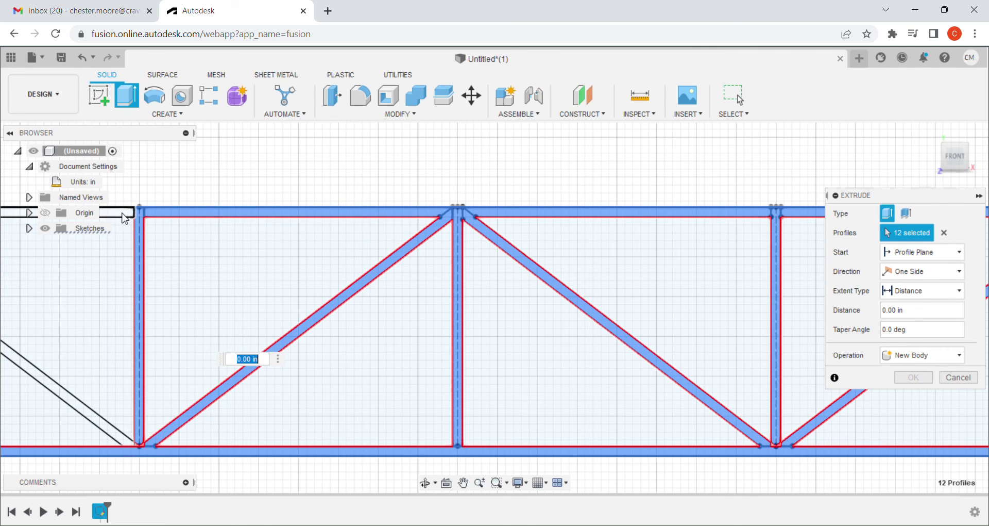
scroll(147, 276, down, 3)
middle_drag(194, 285, 430, 253)
scroll(371, 262, down, 1)
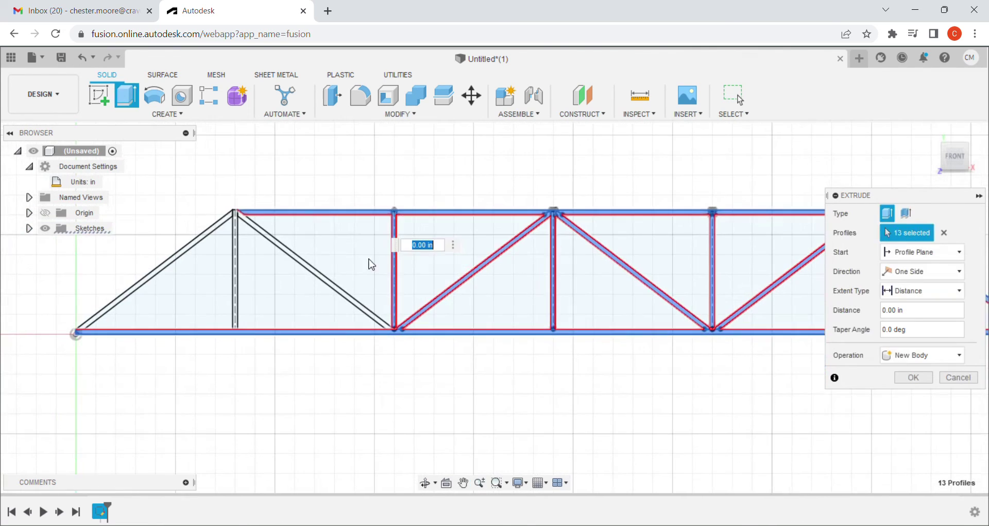
scroll(331, 264, up, 2)
scroll(310, 269, up, 2)
click(281, 275)
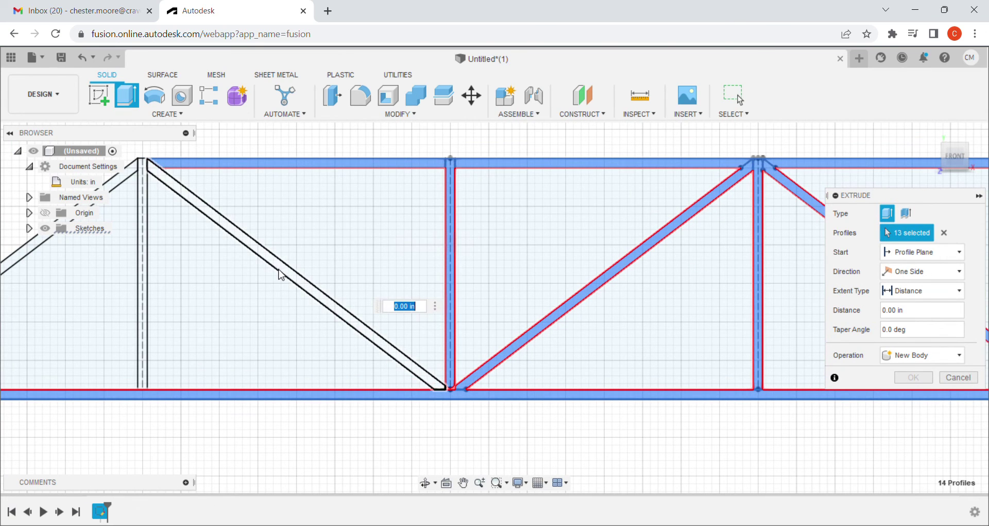
click(142, 275)
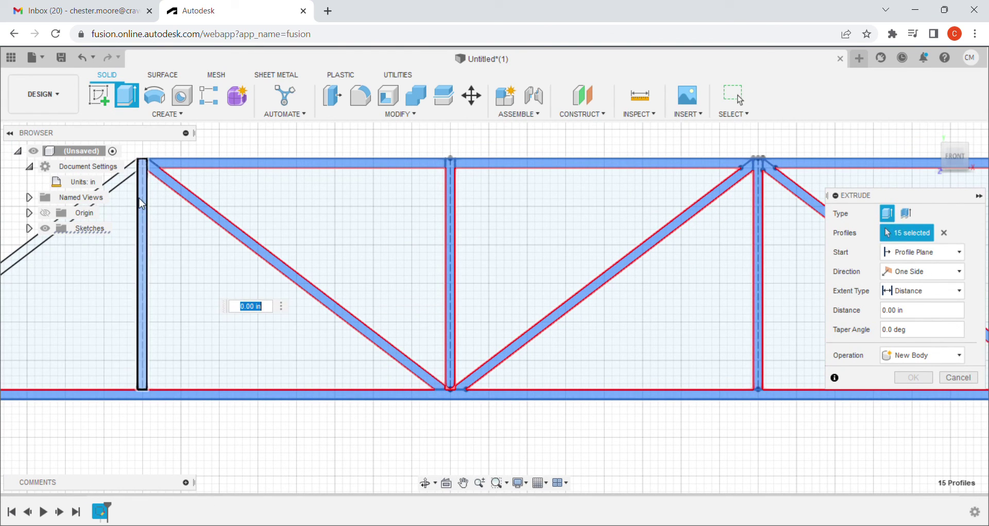
click(130, 171)
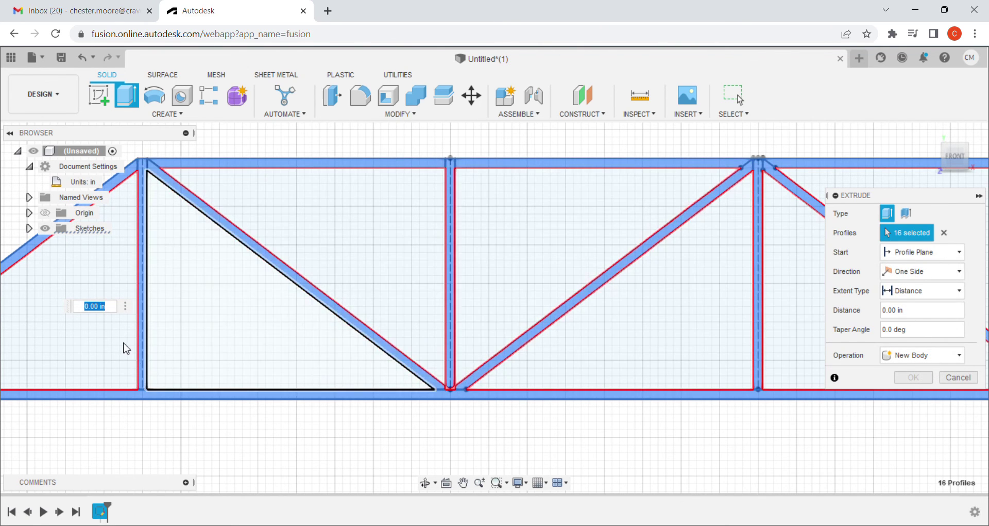
- Extrude the selected truss profiles 1/8 in as a new body
text(1)
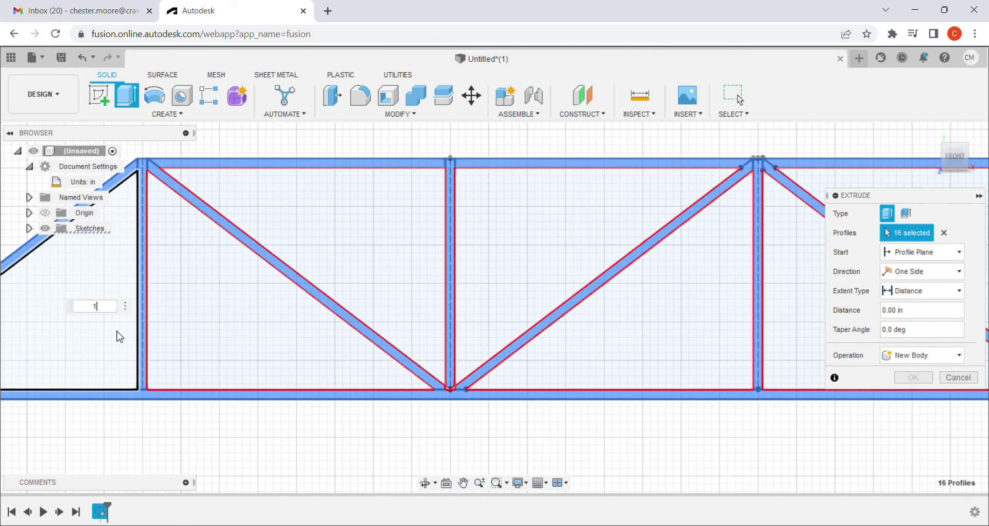
text(/8)
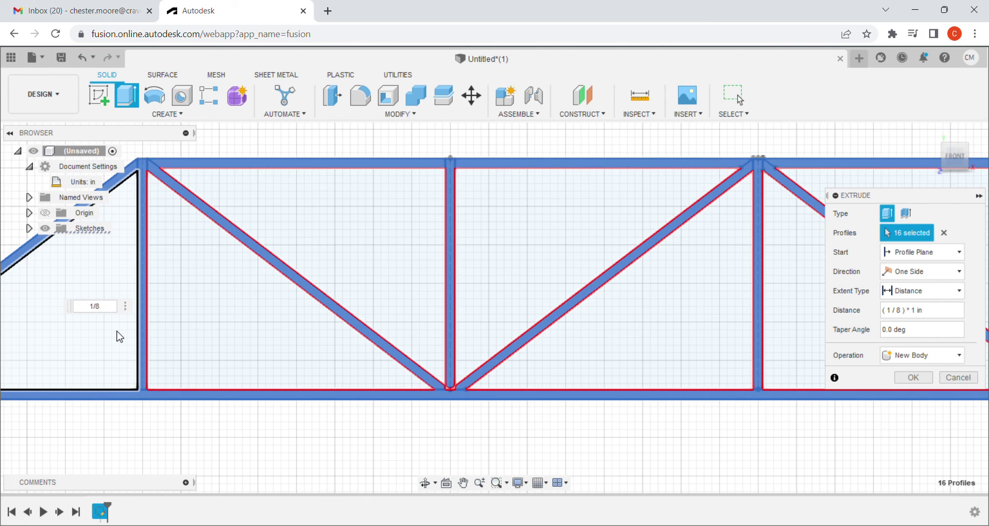
key(Return)
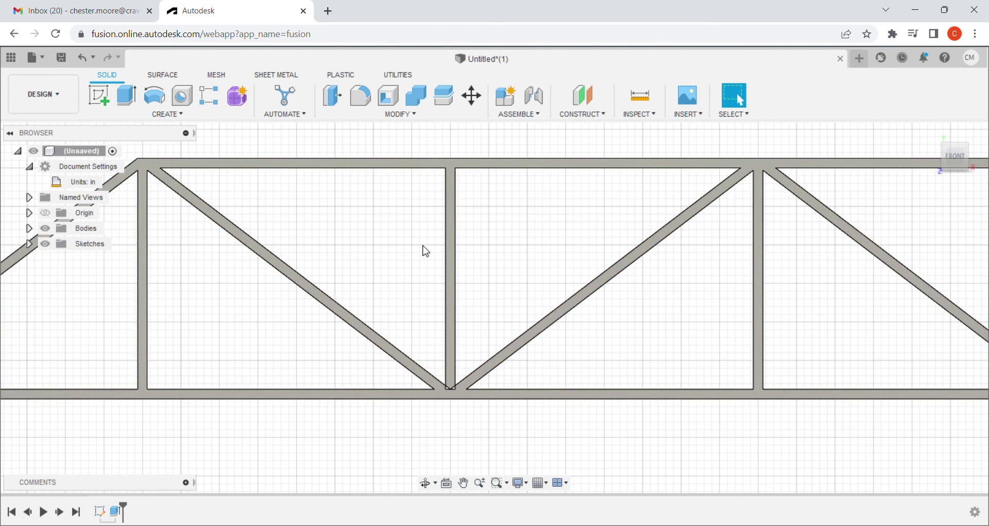
scroll(713, 316, down, 3)
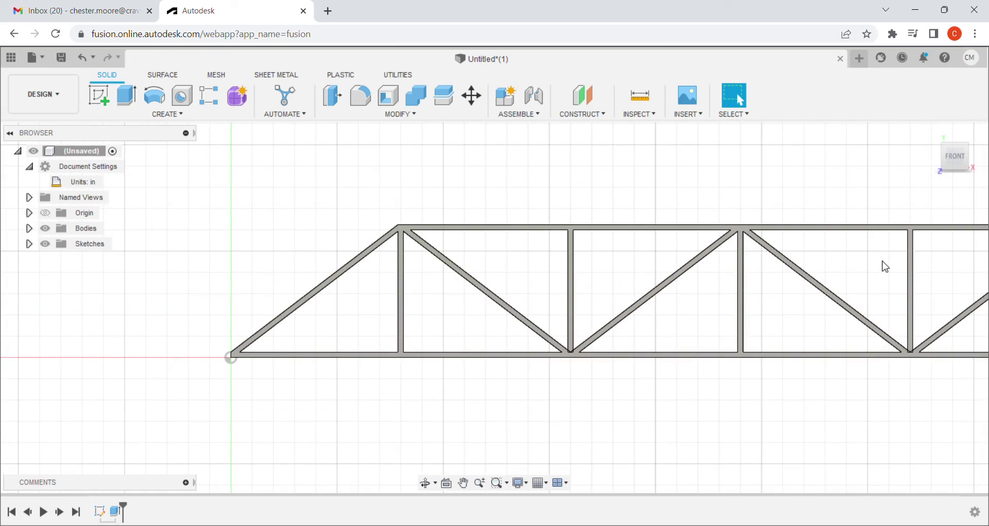
shift+middle_drag(882, 265, 869, 202)
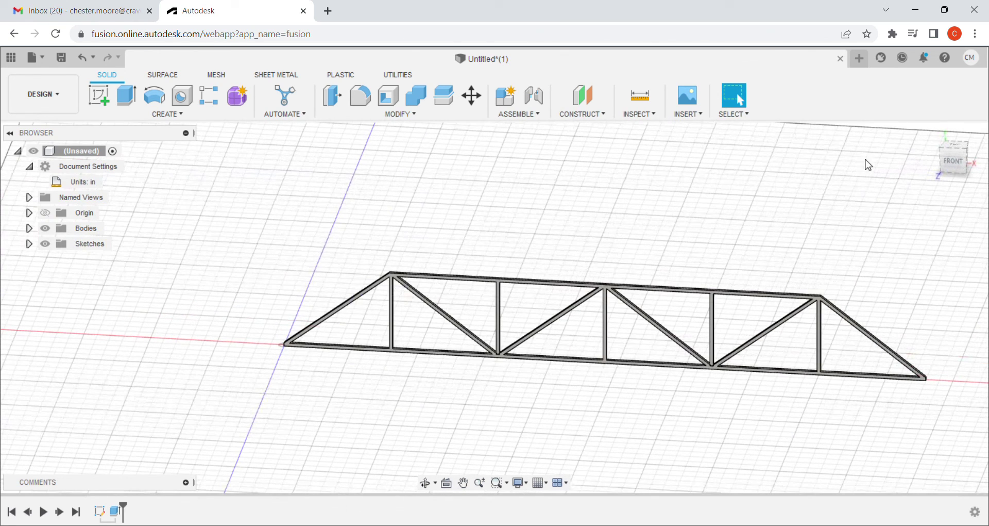